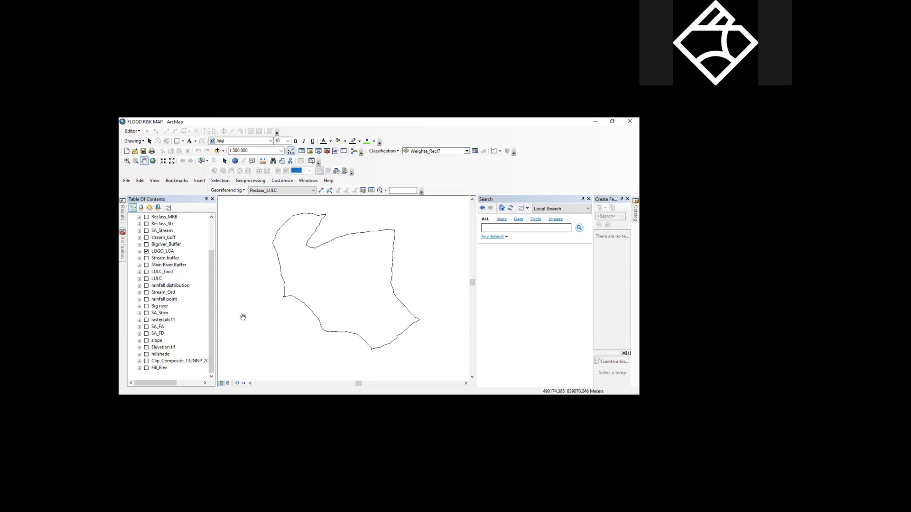
- Add the nigeria_DEM.tif raster from the SRTM FOR NIGERIA folder to the map
left_click(217, 152)
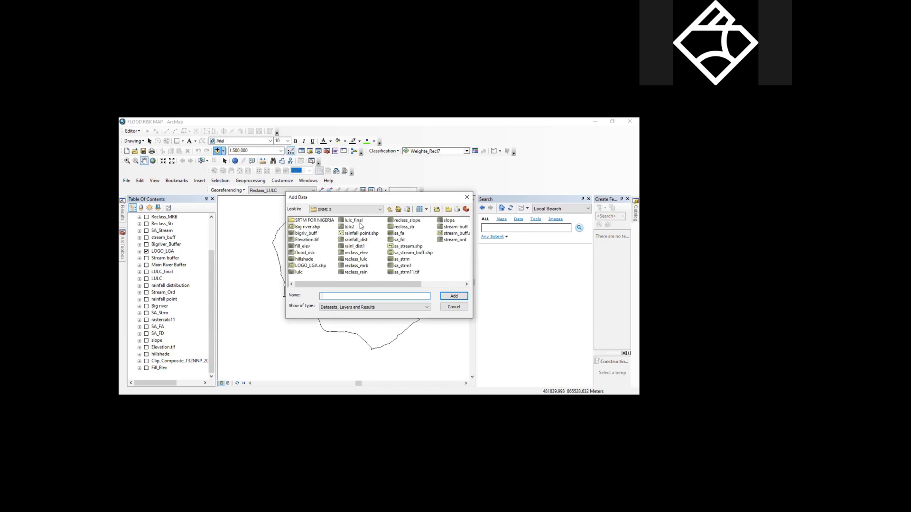
double_click(314, 221)
left_click(320, 220)
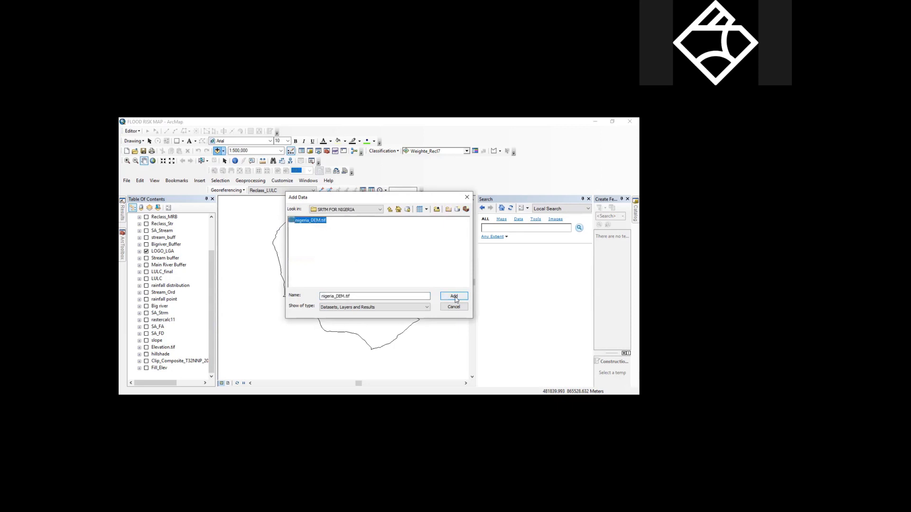
left_click(454, 296)
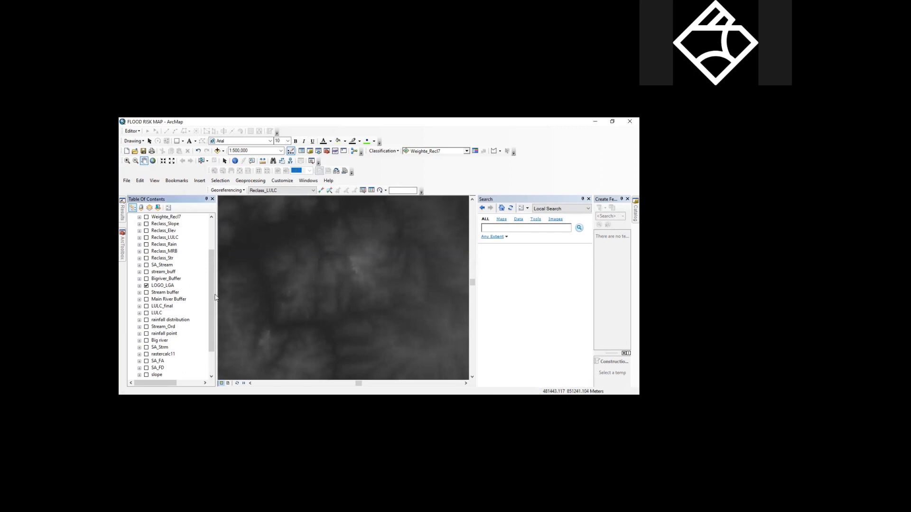
- Move the LOGO_LGA layer above nigeria_DEM.tif and view the full extent of the elevation raster
scroll(214, 297, "up", 3)
left_click_drag(163, 333, 195, 256)
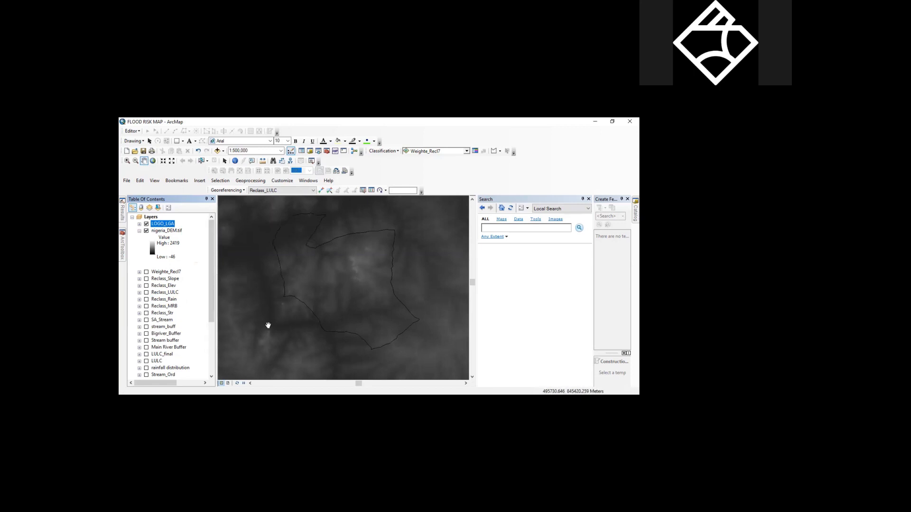
scroll(271, 327, "down", 5)
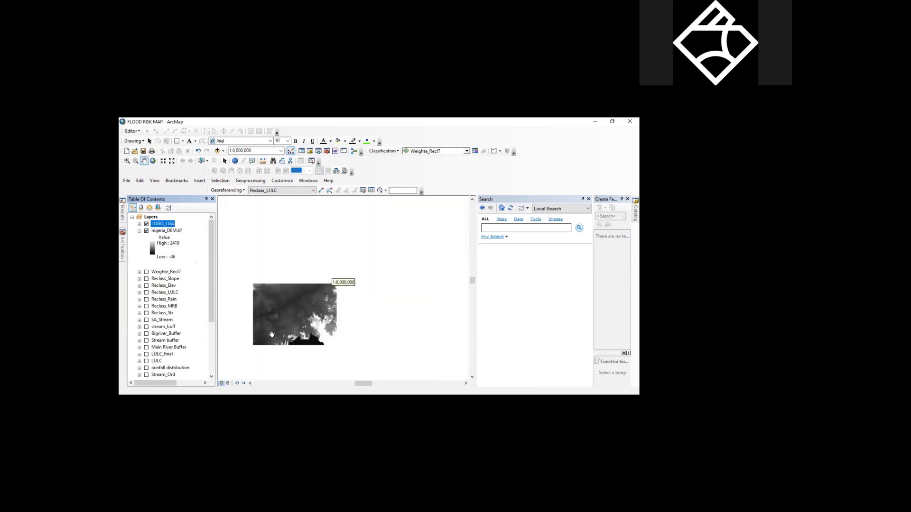
left_click_drag(267, 340, 350, 323)
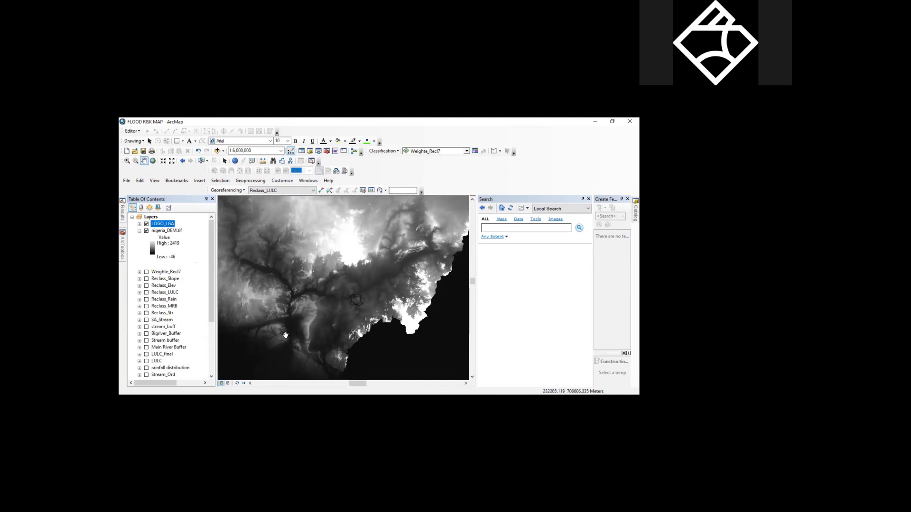
left_click_drag(277, 332, 301, 341)
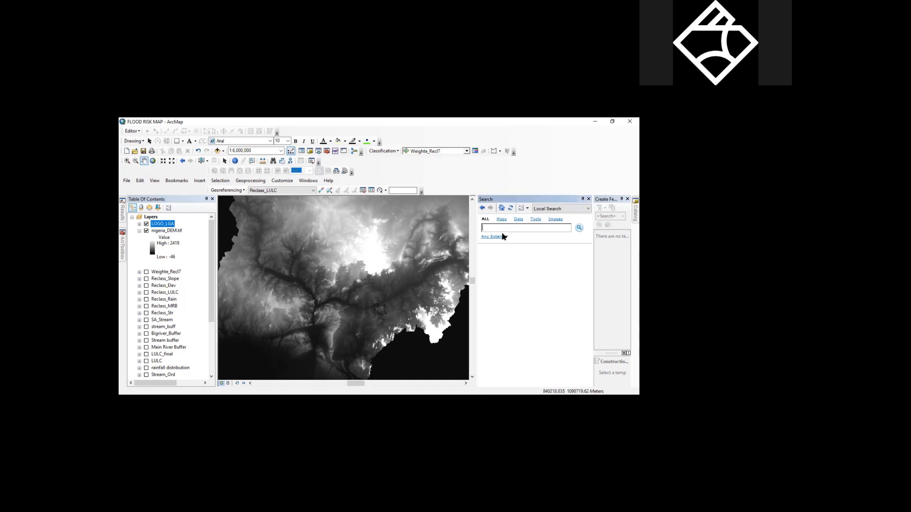
- Search for "extract by mask" and open the Extract by Mask (Spatial Analyst) tool
type("extract by mask")
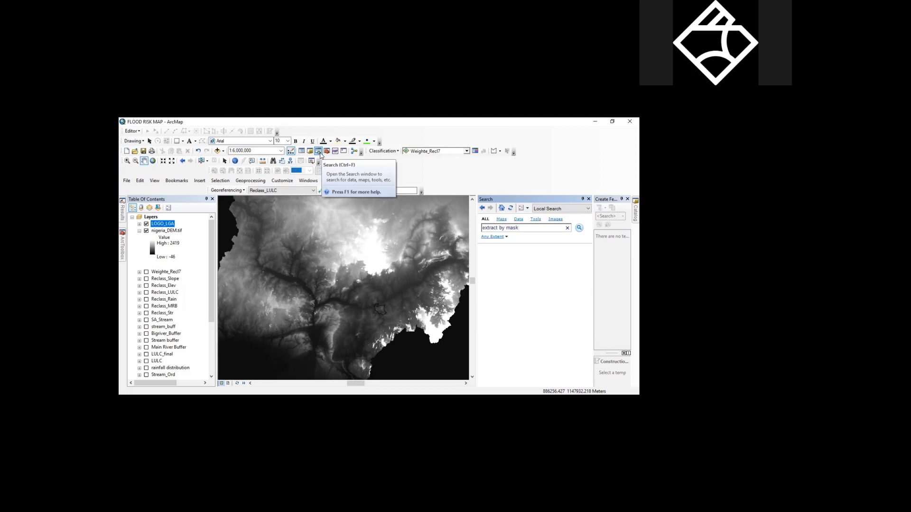
left_click(588, 198)
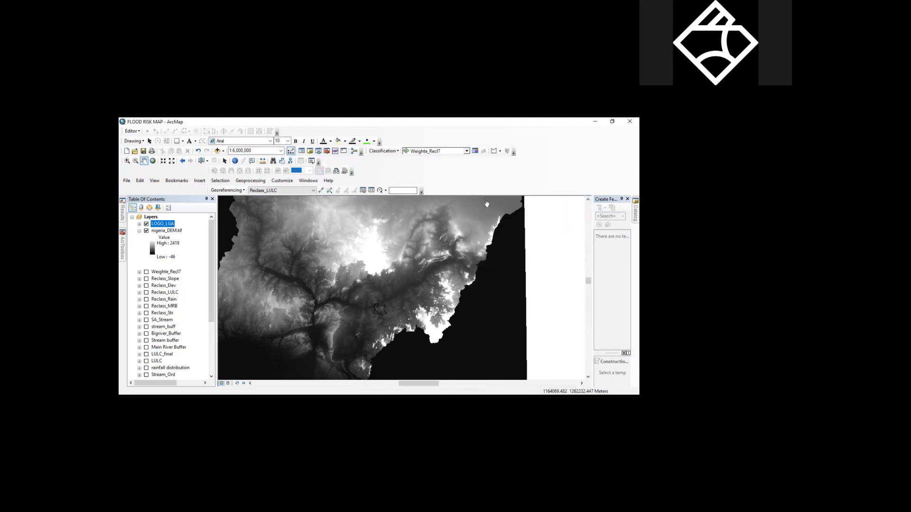
left_click(318, 152)
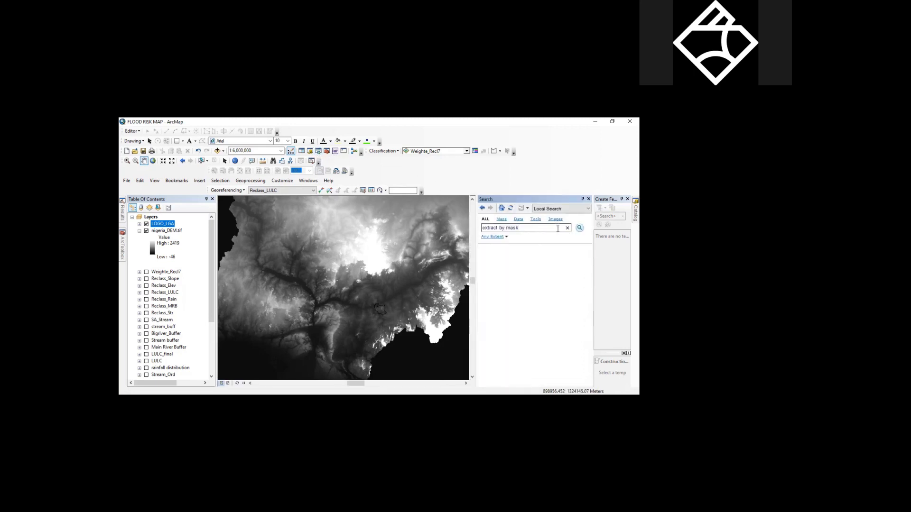
left_click(579, 228)
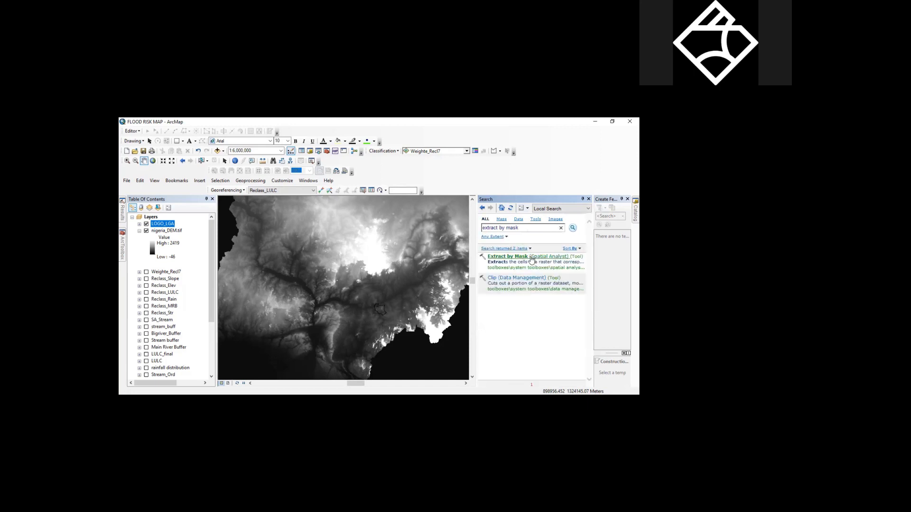
left_click(514, 256)
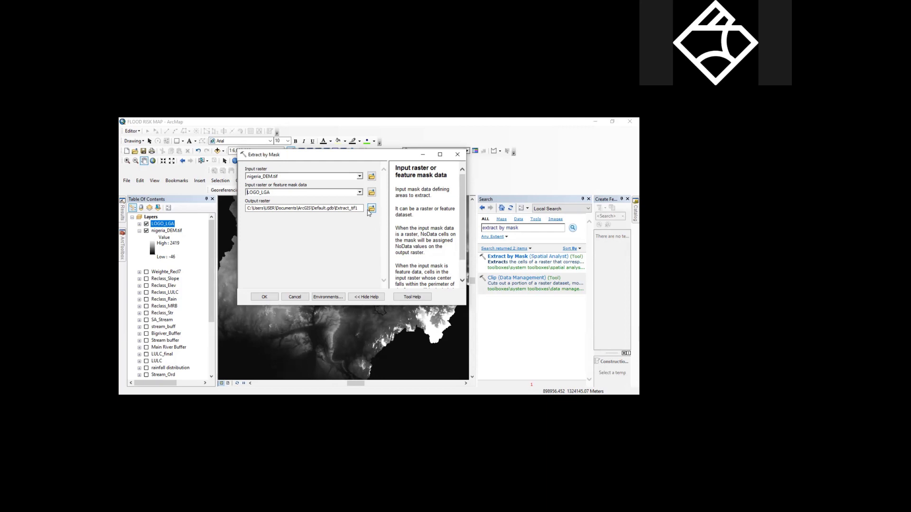
- Extract nigeria_DEM.tif with LOGO_LGA as the mask, saving the output raster as LOGO_DEM in the GRMI 3 folder
left_click(372, 209)
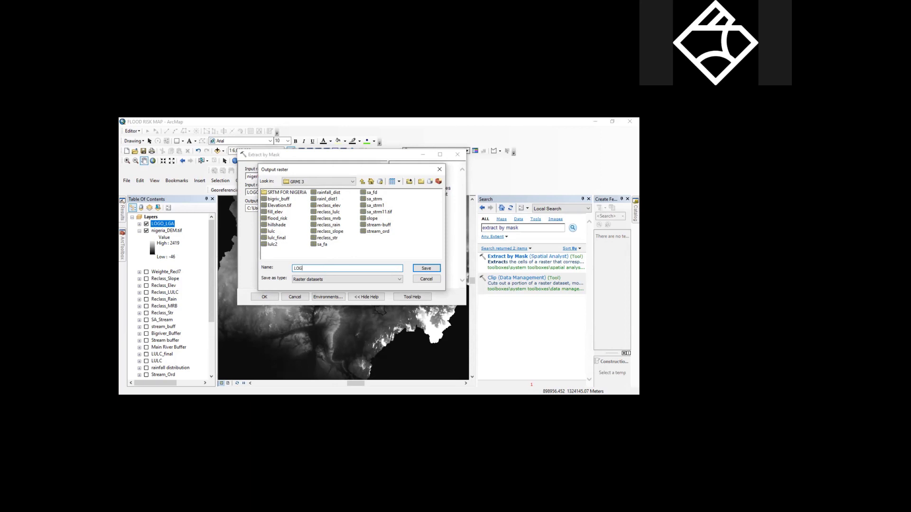
type("DEM")
key("Return")
left_click(259, 298)
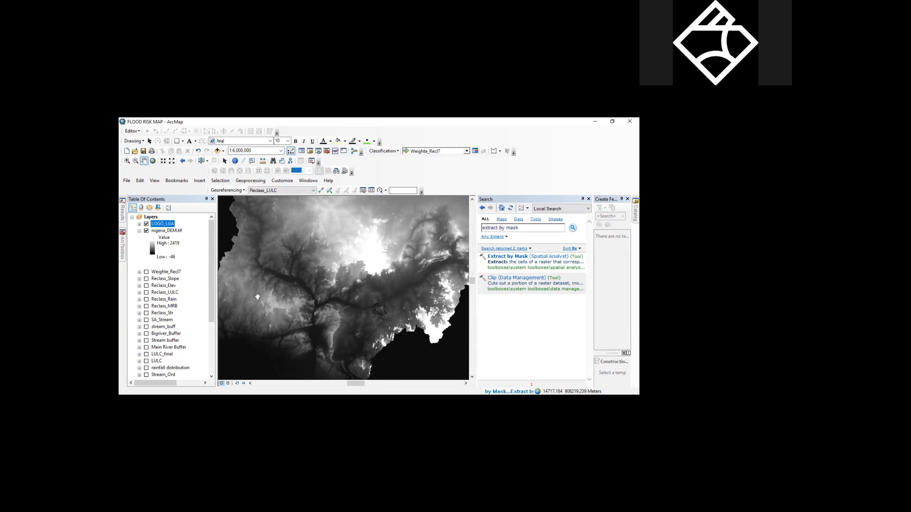
- Collapse the nigeria_DEM.tif legend, hide that layer and zoom to the LOGO_DEM layer
left_click(139, 230)
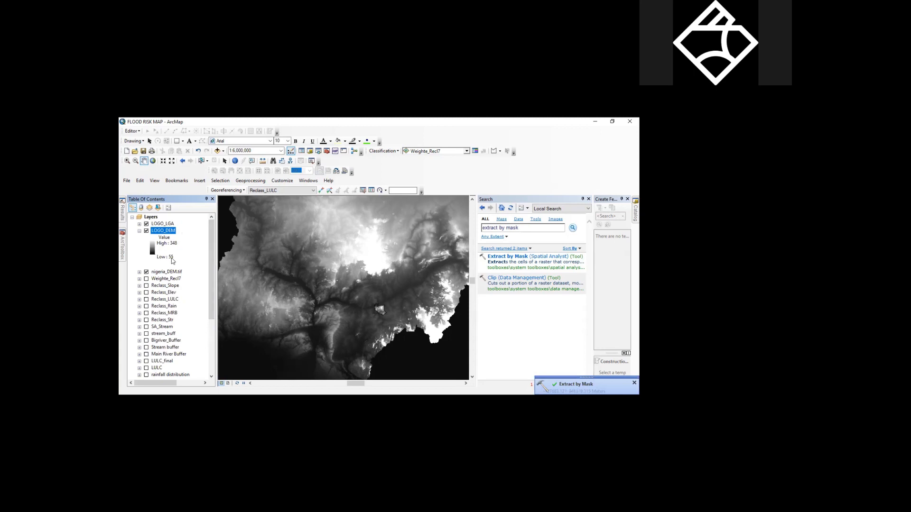
left_click(147, 273)
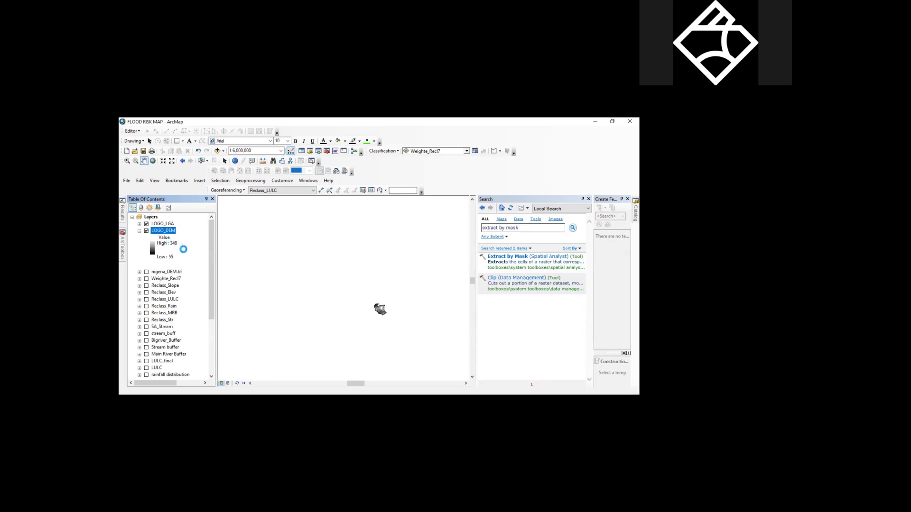
right_click(159, 231)
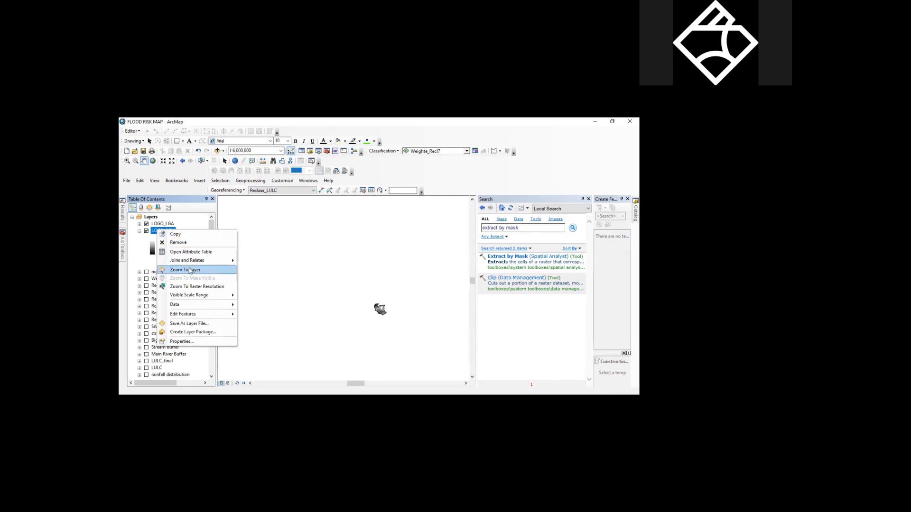
left_click(189, 271)
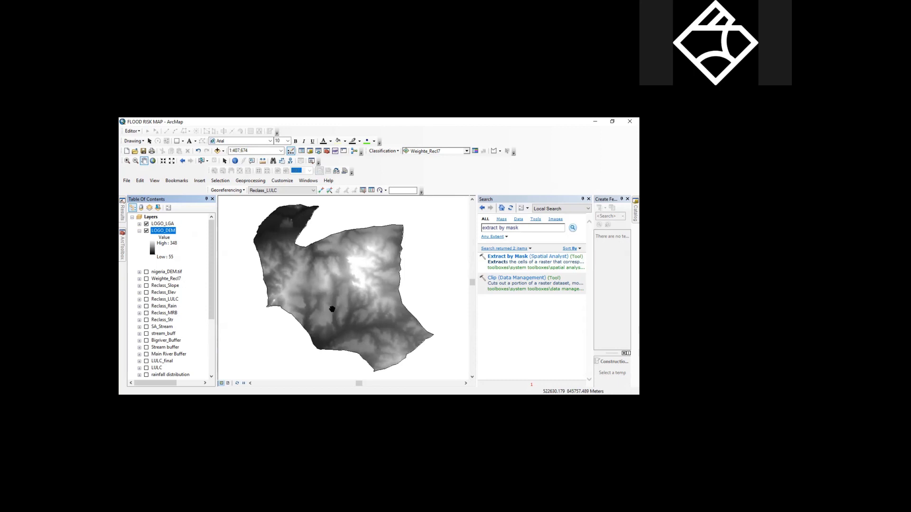
- Symbolize LOGO_DEM as classified elevation with five classes and a green-to-yellow-to-red color ramp
right_click(163, 231)
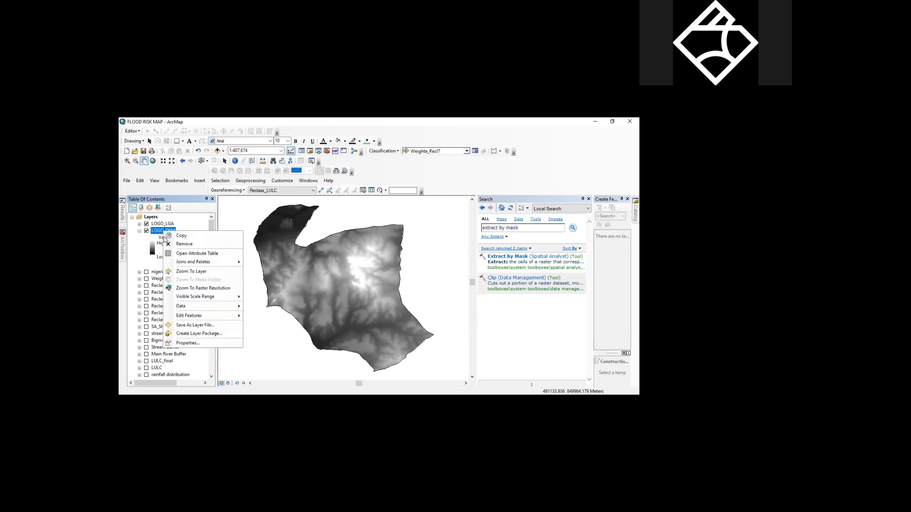
left_click(190, 344)
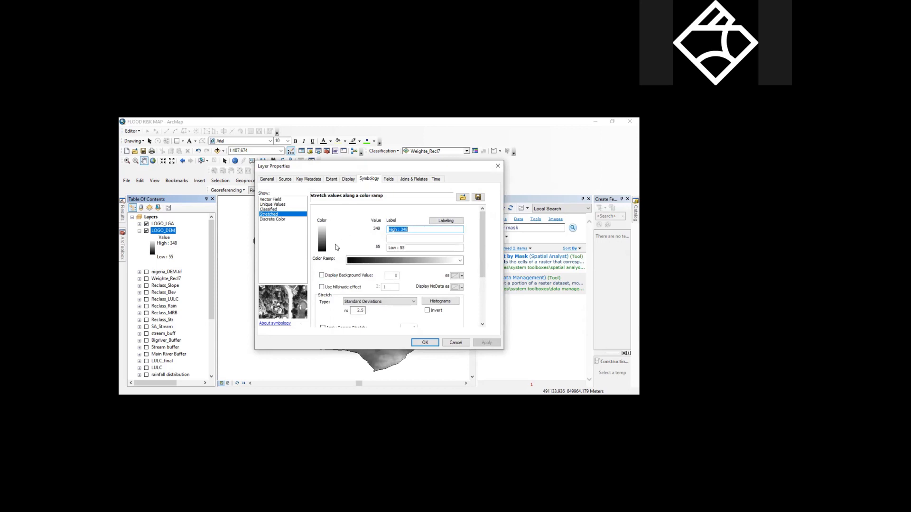
left_click(285, 209)
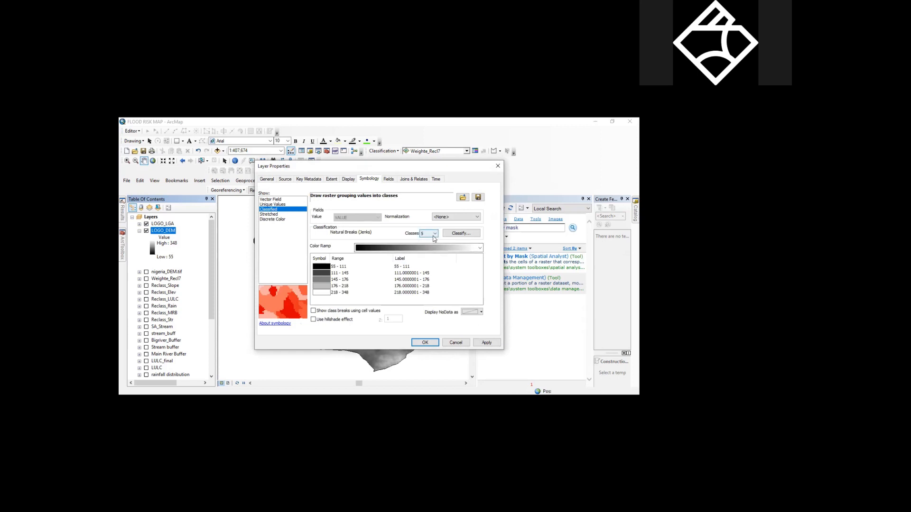
left_click(479, 248)
left_click(443, 185)
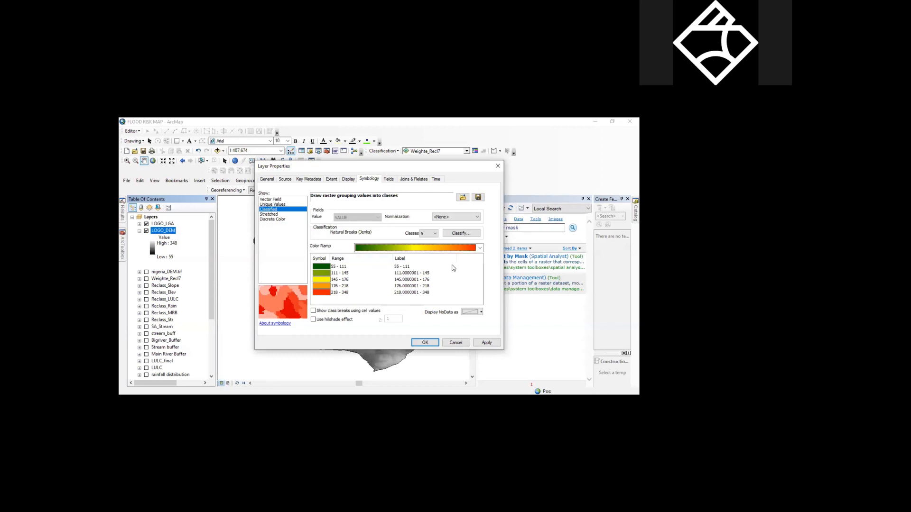
left_click(486, 343)
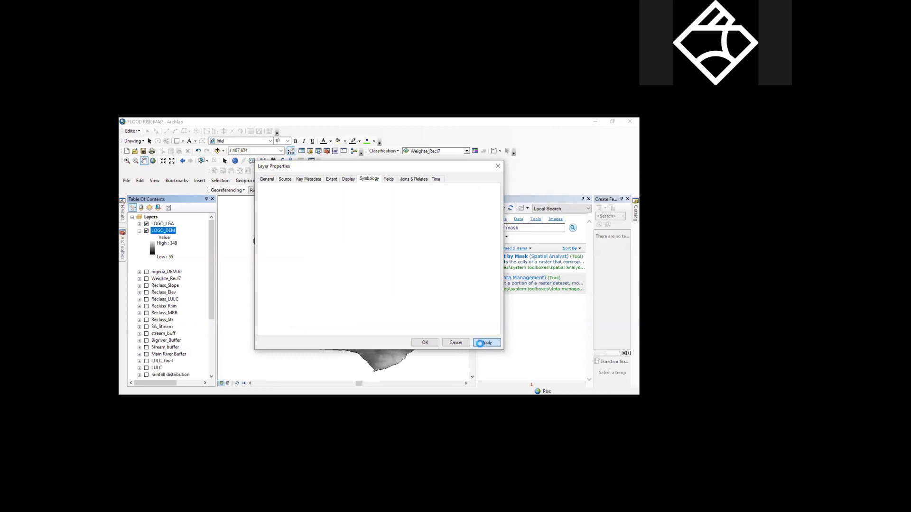
left_click(425, 342)
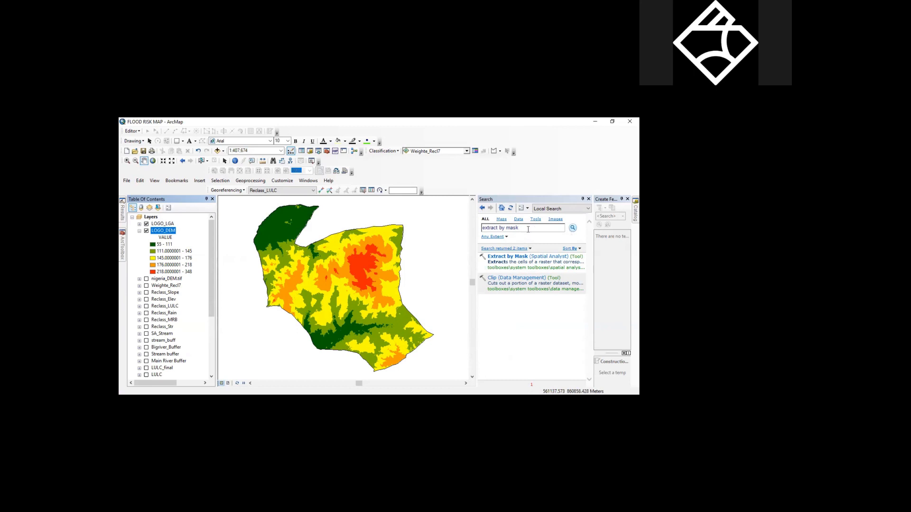
- Search for "slope" and open the Slope (Spatial Analyst) tool
left_click_drag(527, 229, 482, 229)
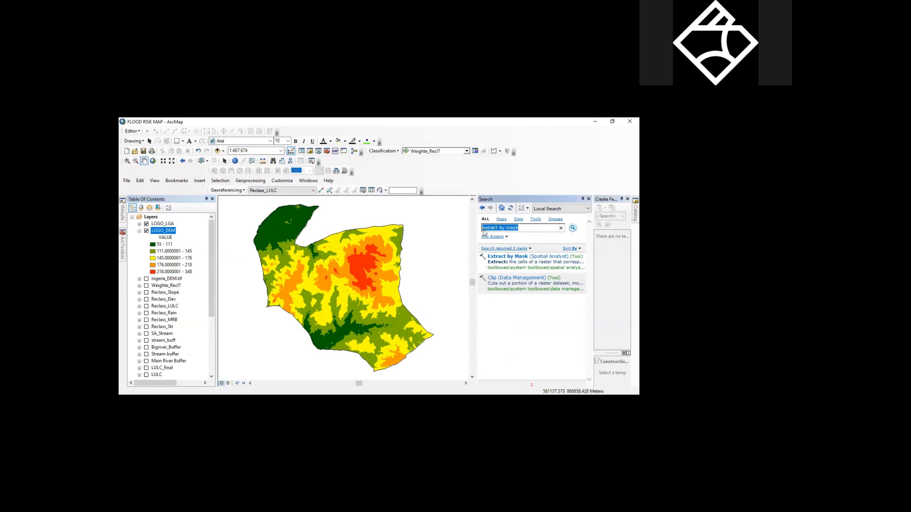
type("slope")
key("Return")
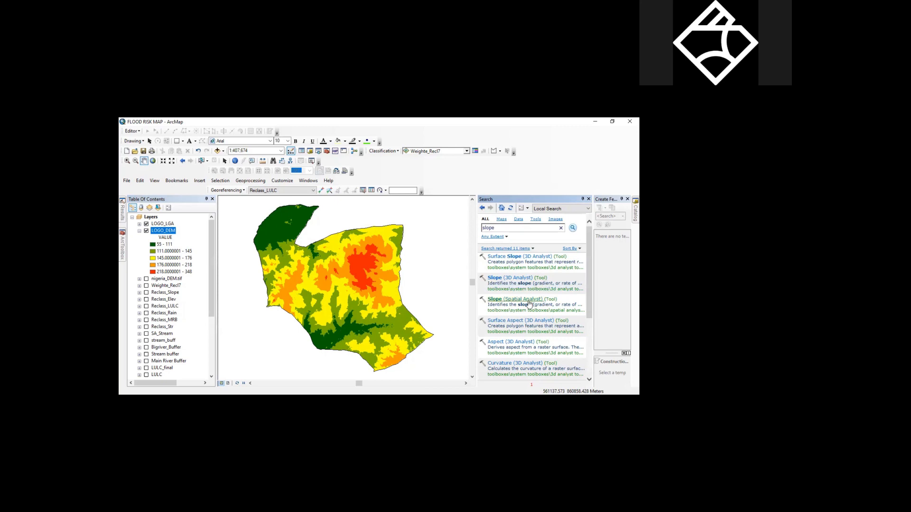
left_click(505, 302)
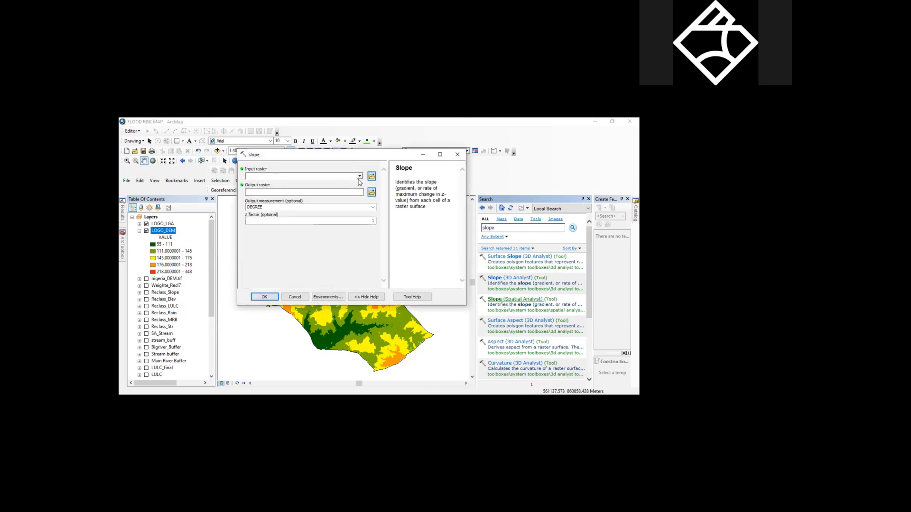
- Generate a slope raster from LOGO_DEM with a Z factor of 0.001, saved as LOGO_SLOPE in the GRMI 3 folder
left_click(359, 176)
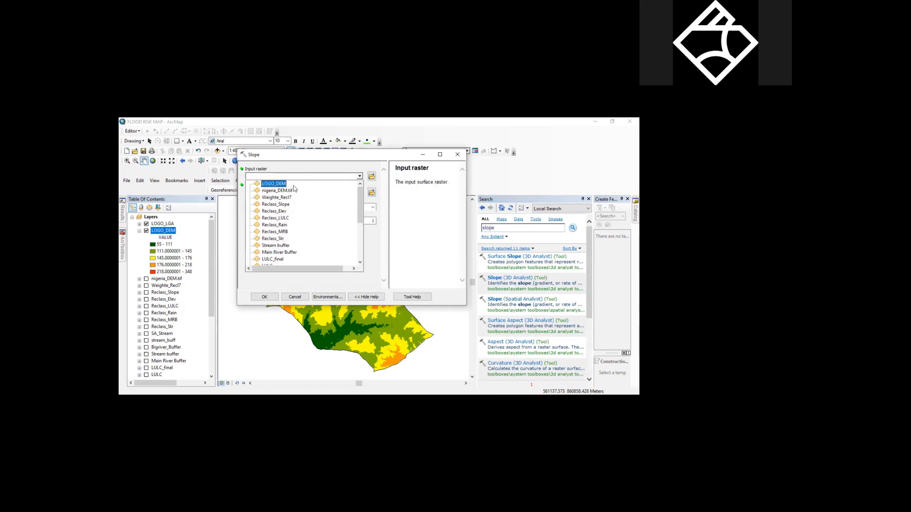
left_click(281, 184)
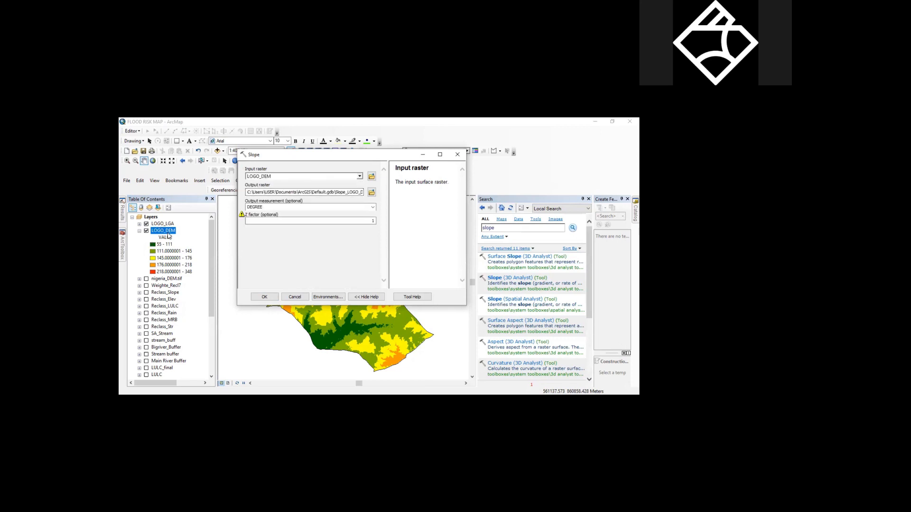
left_click(371, 192)
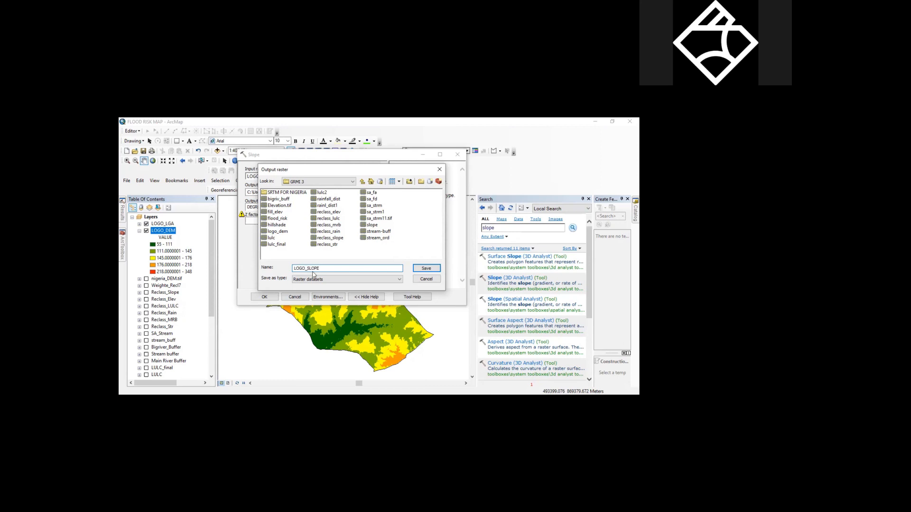
left_click(425, 268)
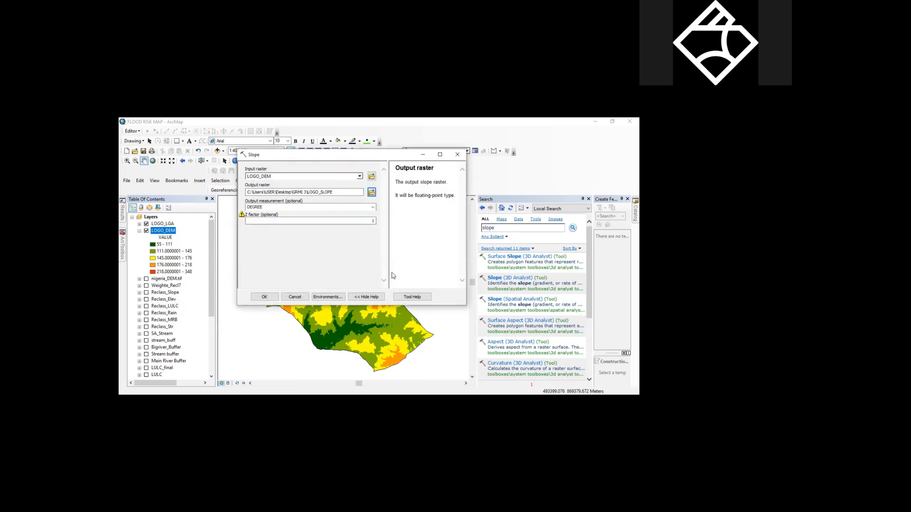
left_click(359, 222)
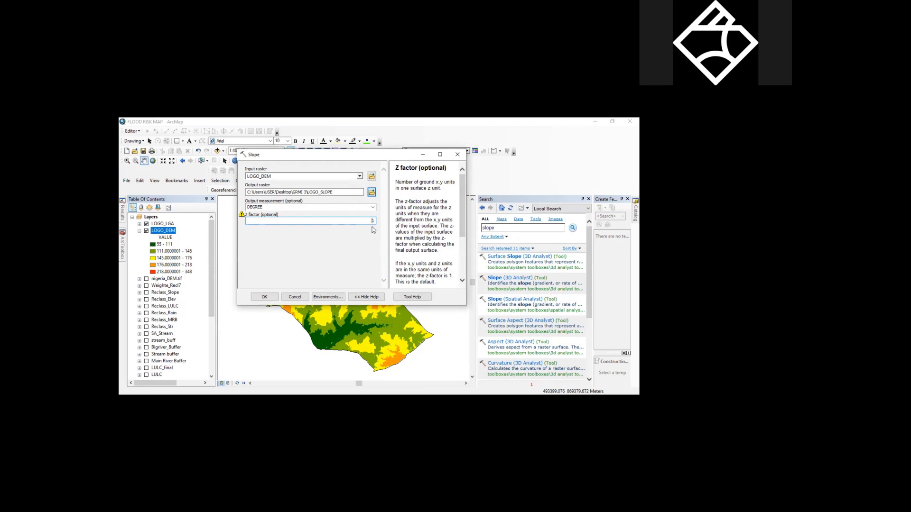
type("0.001")
left_click(265, 297)
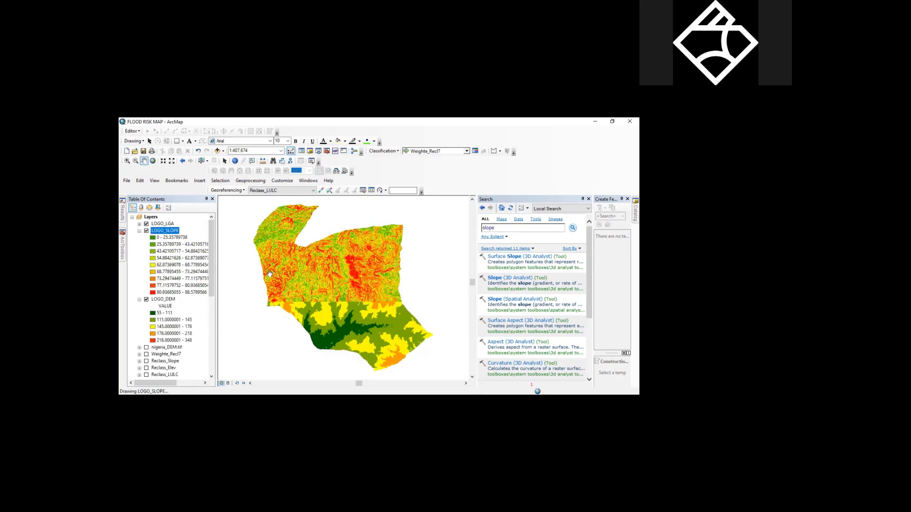
- Collapse the LOGO_DEM legend and expand the legend of LOGO_LGA
left_click(139, 300)
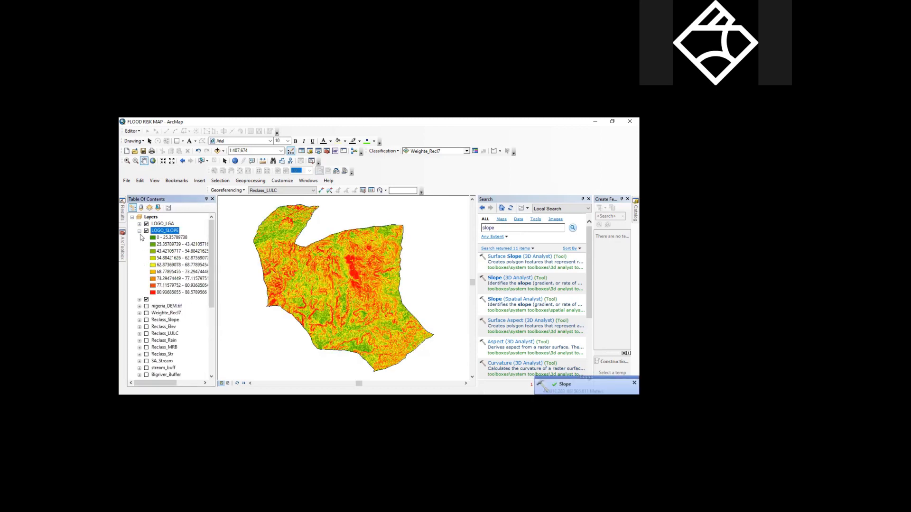
left_click(139, 224)
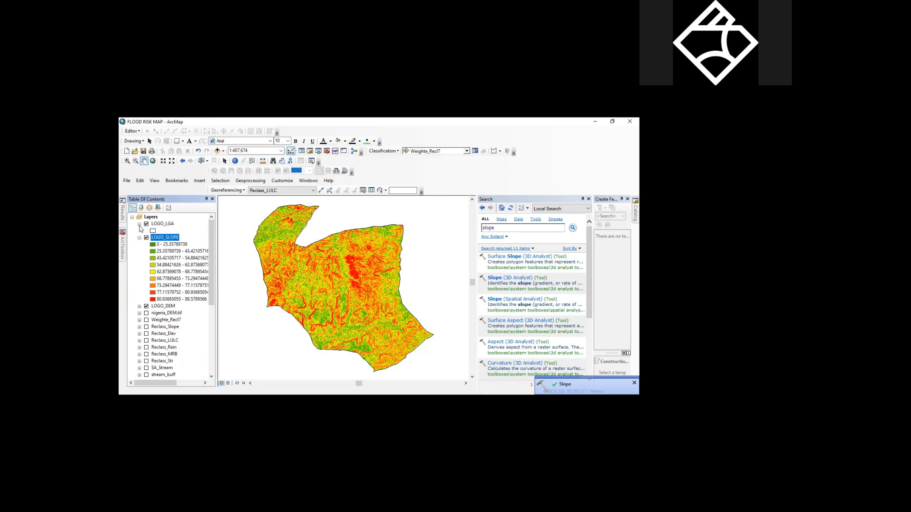
- Set the classified symbology of LOGO_SLOPE to five classes, keeping the green-to-yellow-to-red color ramp
left_click_drag(168, 236, 168, 233)
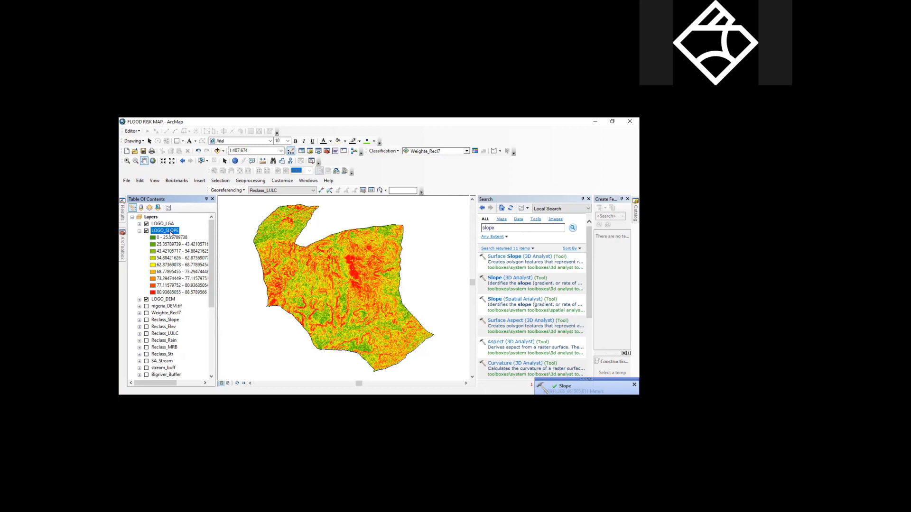
right_click(172, 232)
left_click(207, 344)
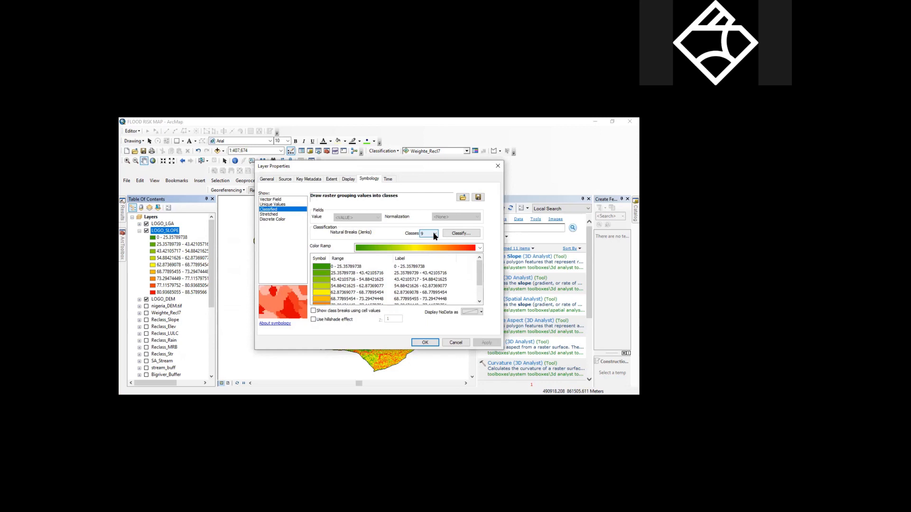
left_click(435, 234)
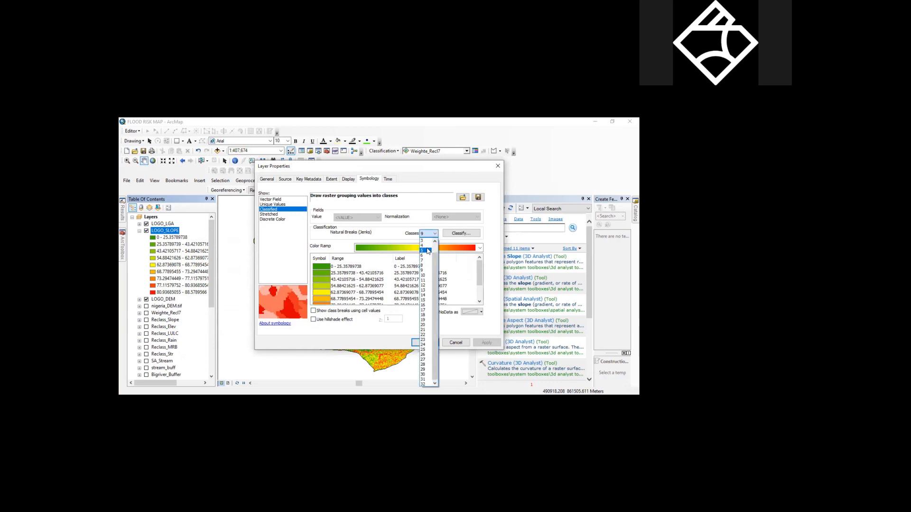
left_click(427, 251)
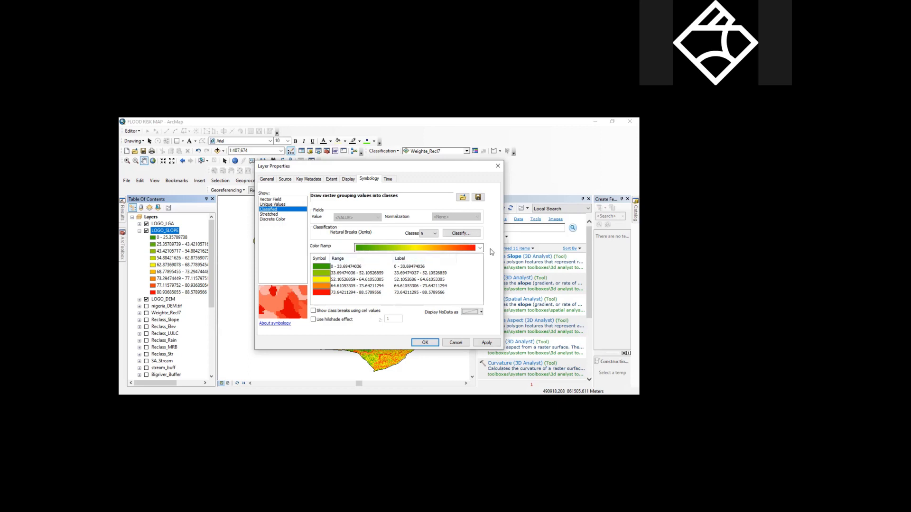
left_click(486, 343)
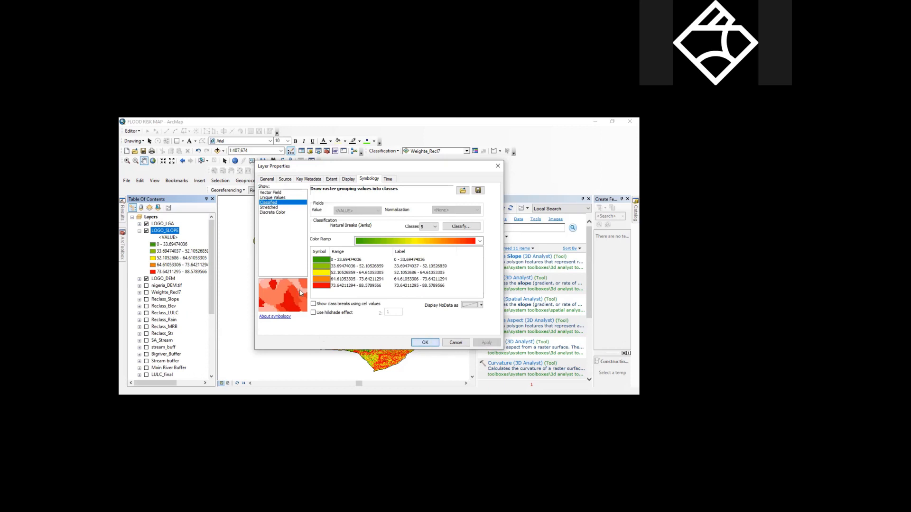
key("Return")
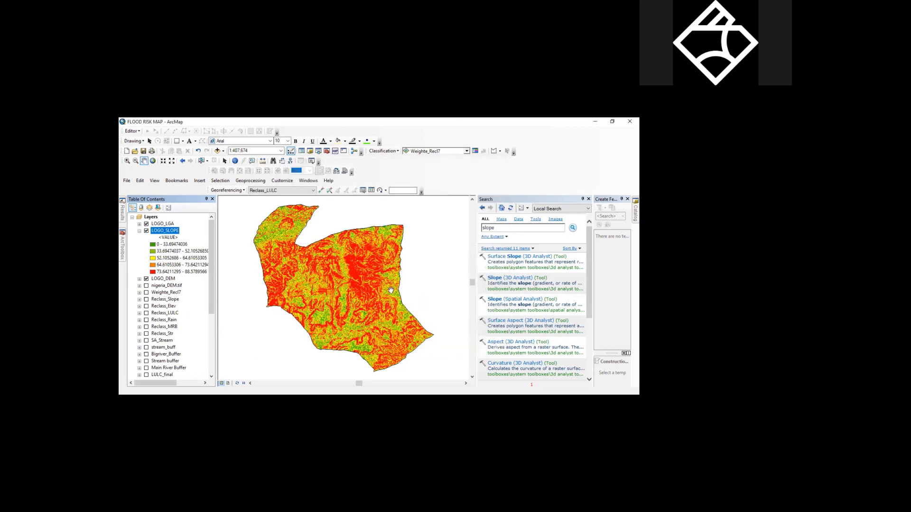
- Hide the LOGO_DEM layer and look over the classified slope across the study area
left_click(146, 279)
left_click_drag(308, 281, 305, 291)
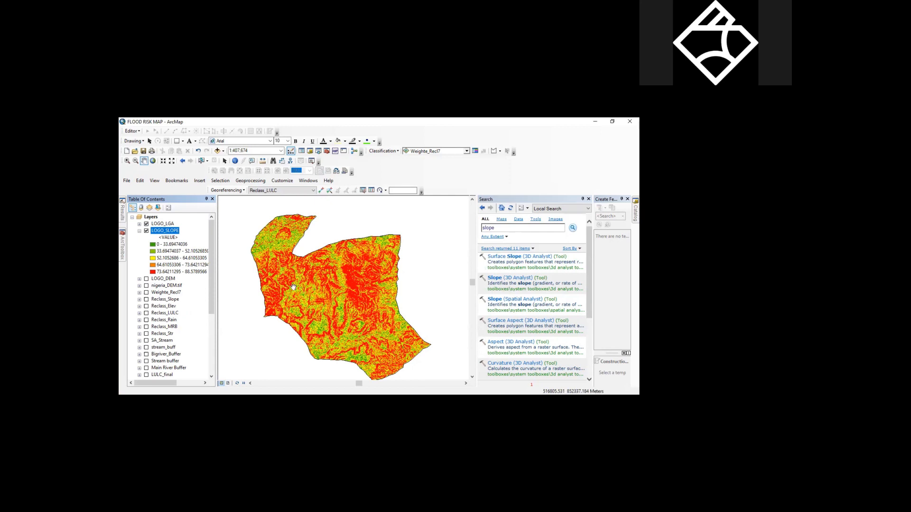
left_click_drag(277, 244, 274, 232)
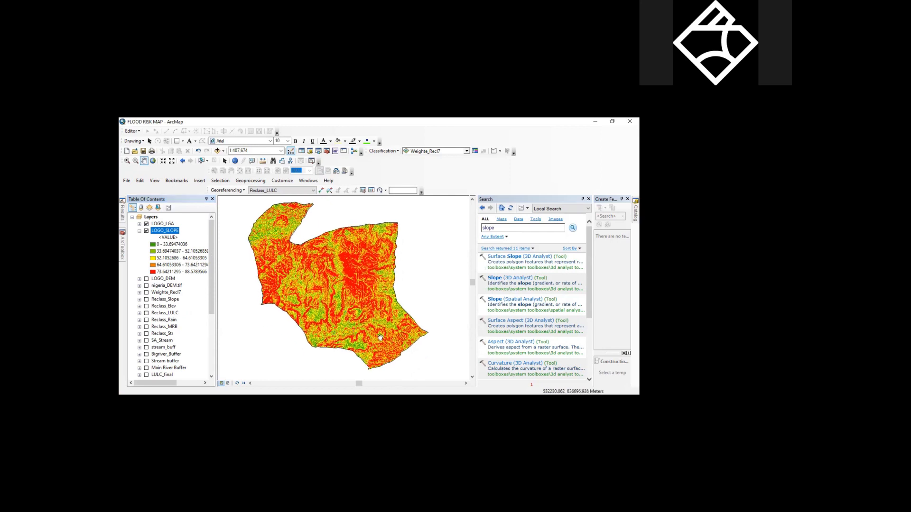
left_click_drag(364, 269, 364, 269)
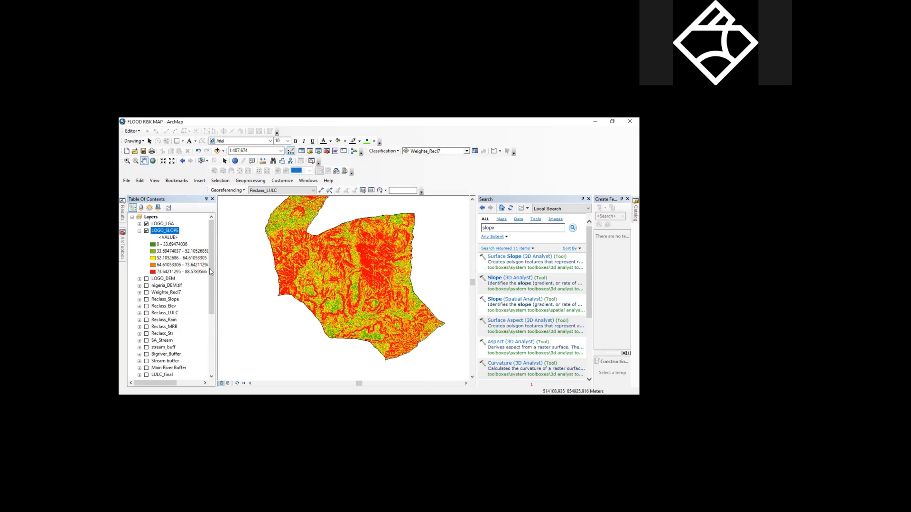
- Turn on the hillshade layer beneath LOGO_SLOPE
scroll(212, 284, "down", 3)
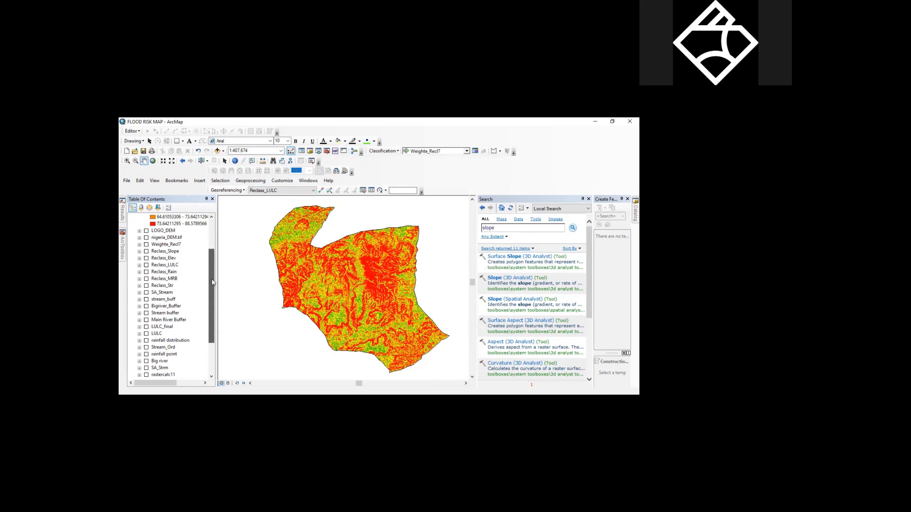
scroll(214, 239, "down", 1)
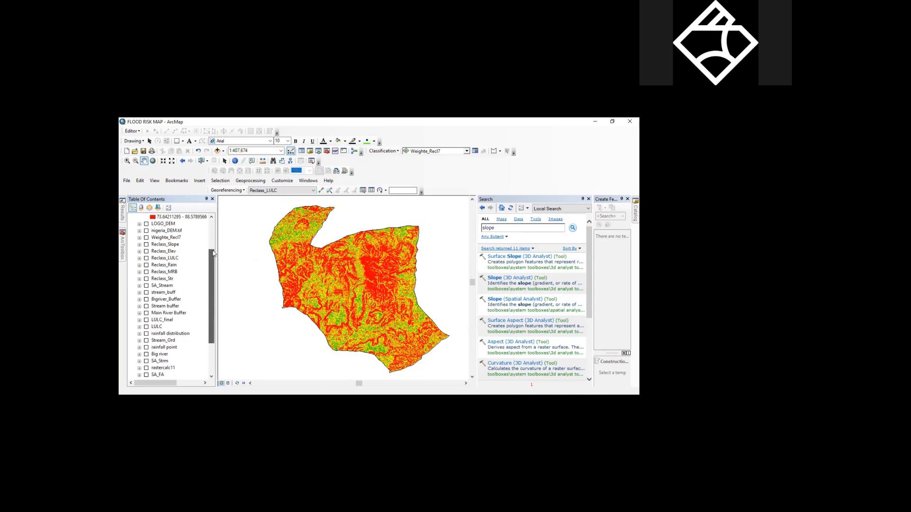
scroll(213, 253, "up", 3)
left_click(166, 231)
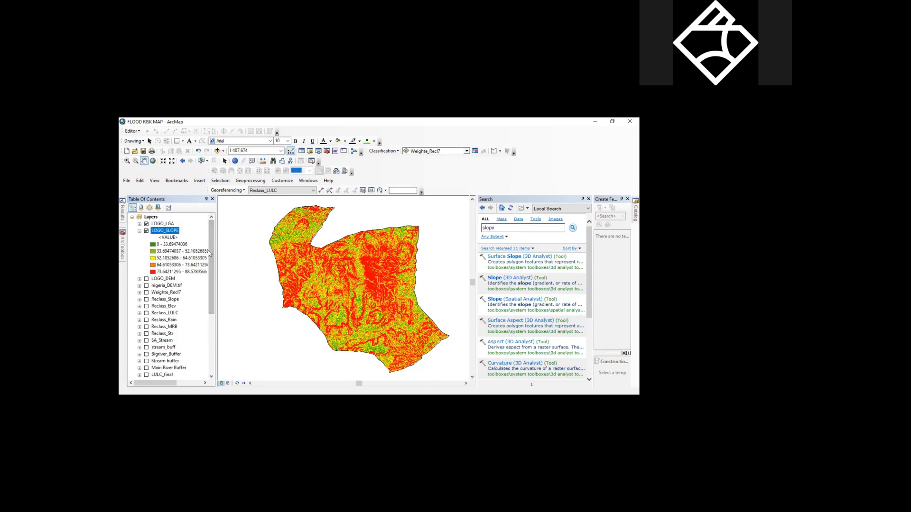
scroll(209, 256, "down", 4)
scroll(213, 281, "down", 1)
left_click(147, 354)
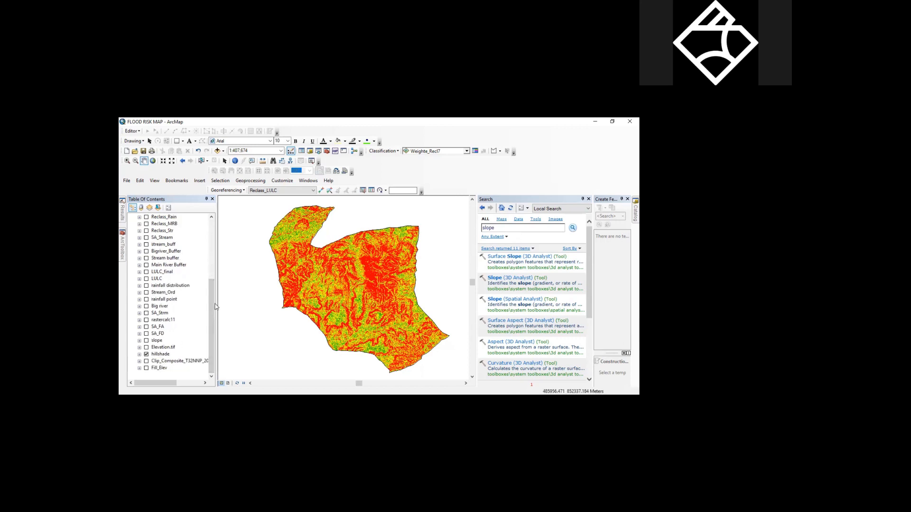
scroll(208, 220, "up", 5)
left_click(166, 231)
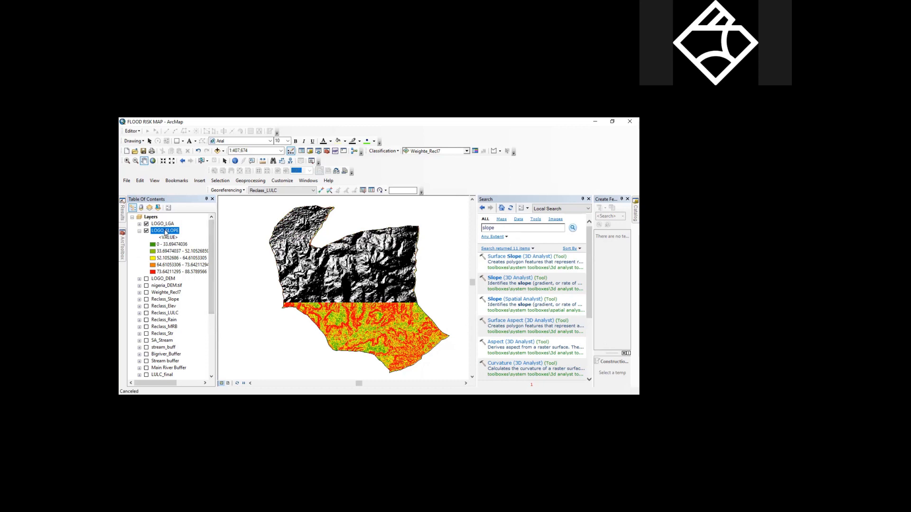
- Make LOGO_SLOPE partly transparent in its display properties and inspect the slope draped over the hillshade
right_click(165, 232)
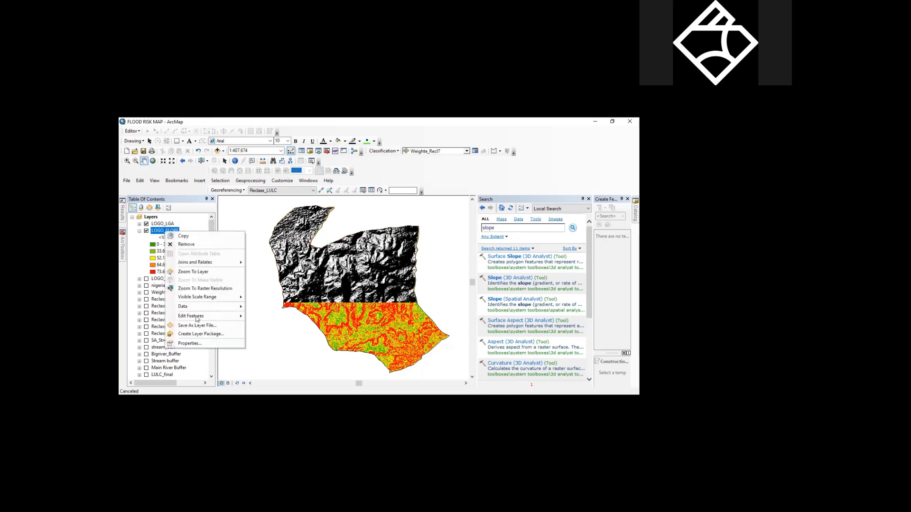
left_click(188, 343)
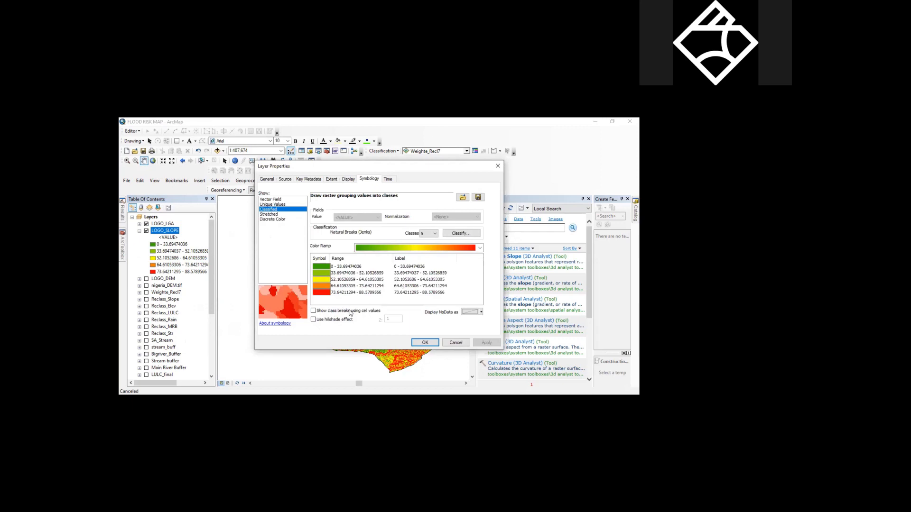
left_click(351, 181)
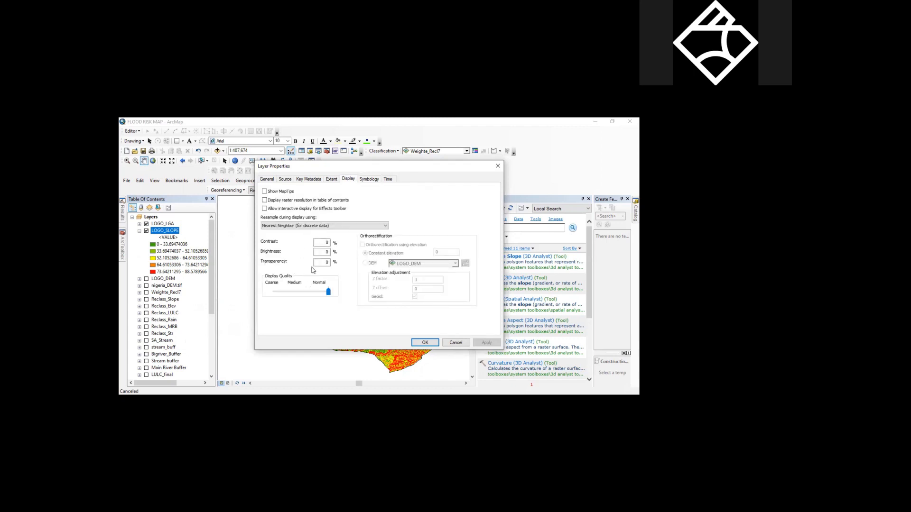
left_click(323, 264)
left_click(429, 343)
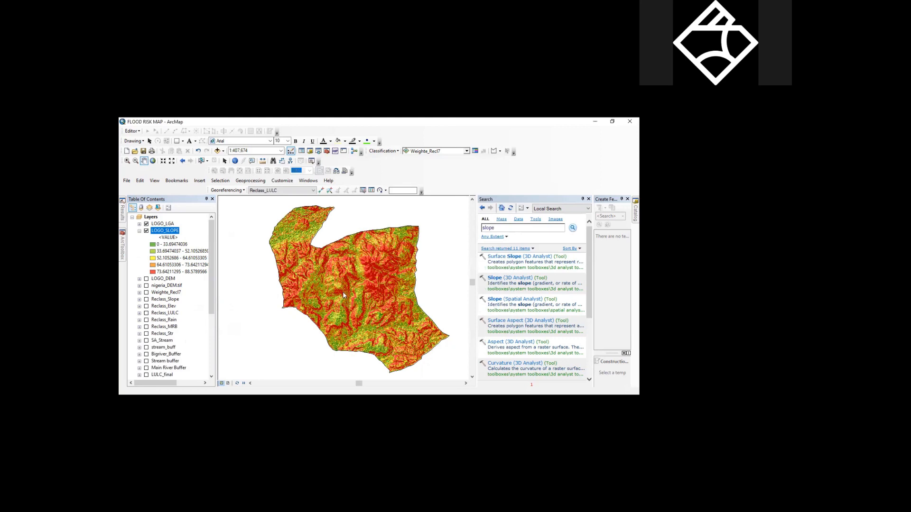
left_click_drag(353, 276, 354, 290)
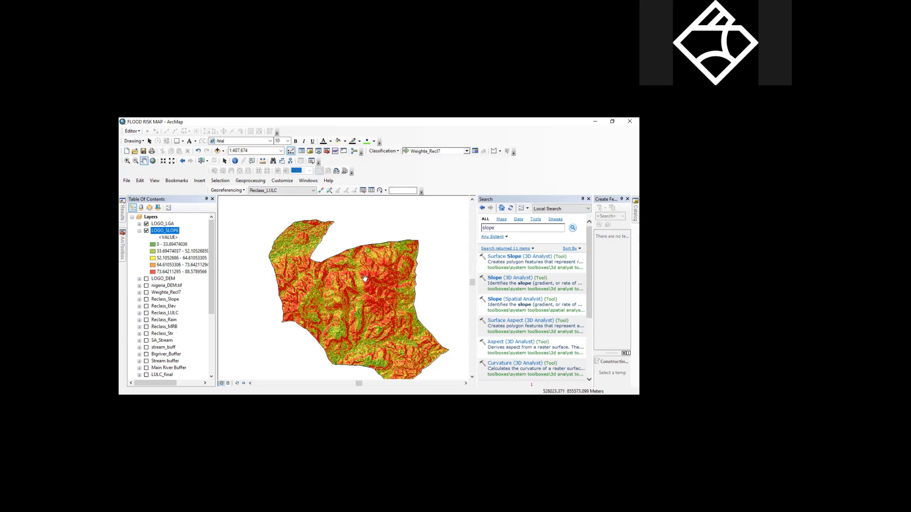
left_click_drag(365, 278, 364, 269)
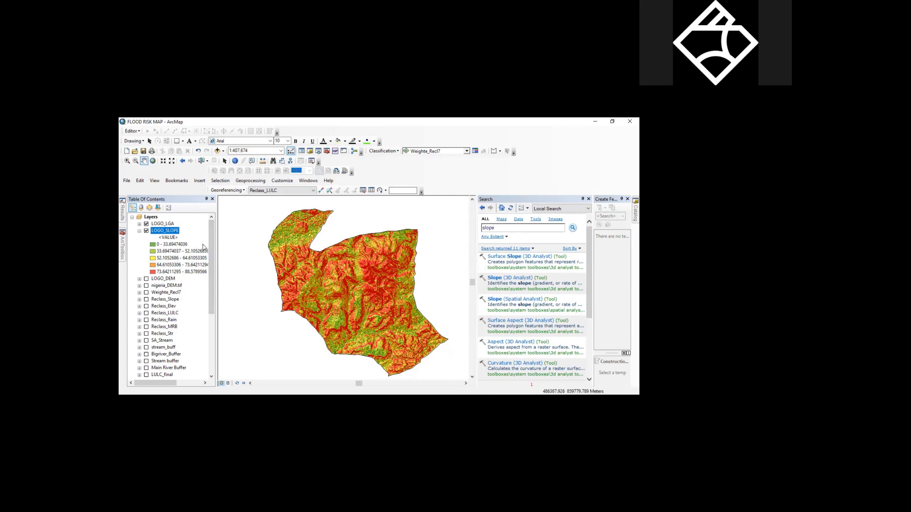
- Hide the hillshade layer and remove the transparency from LOGO_SLOPE
left_click_drag(210, 235, 209, 295)
left_click(146, 354)
left_click(146, 355)
left_click_drag(211, 340, 214, 243)
right_click(157, 231)
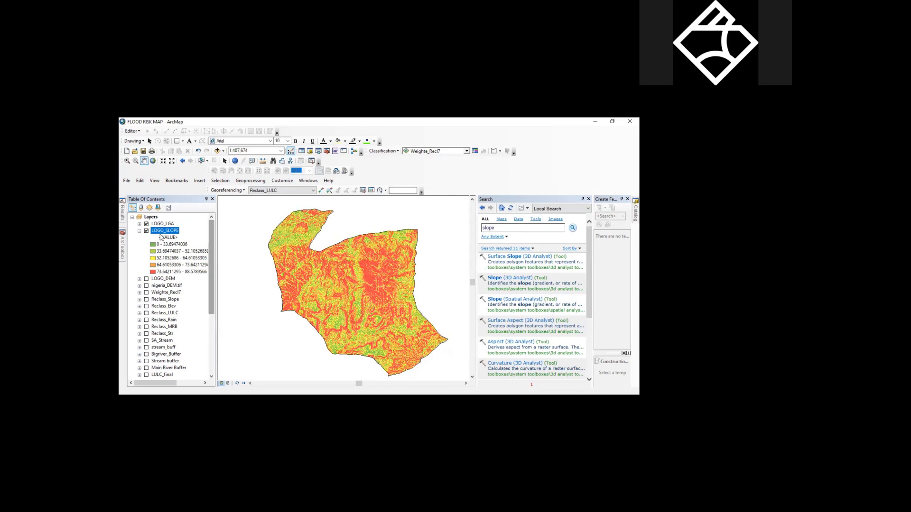
left_click(182, 344)
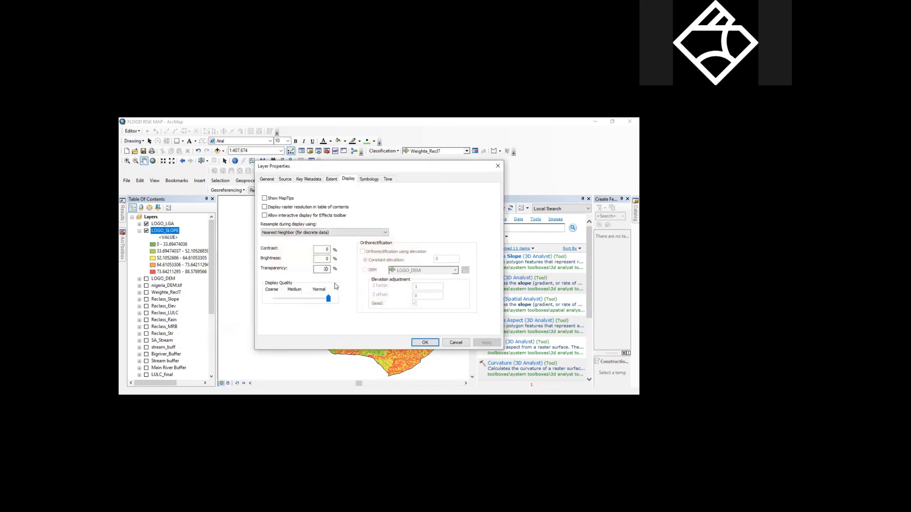
left_click(477, 341)
left_click(419, 343)
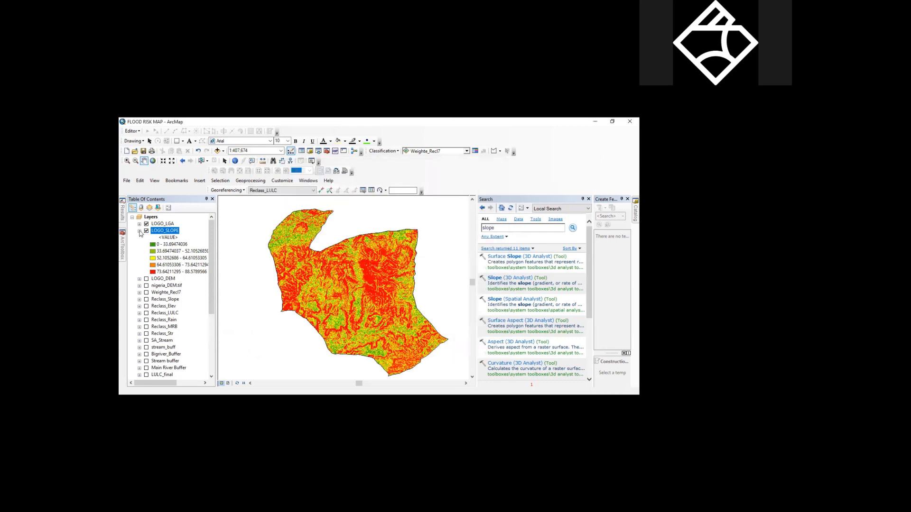
- Hide LOGO_SLOPE with its legend collapsed and turn on the Clip_Composite_T32NNP satellite image layer
left_click(147, 231)
left_click(139, 231)
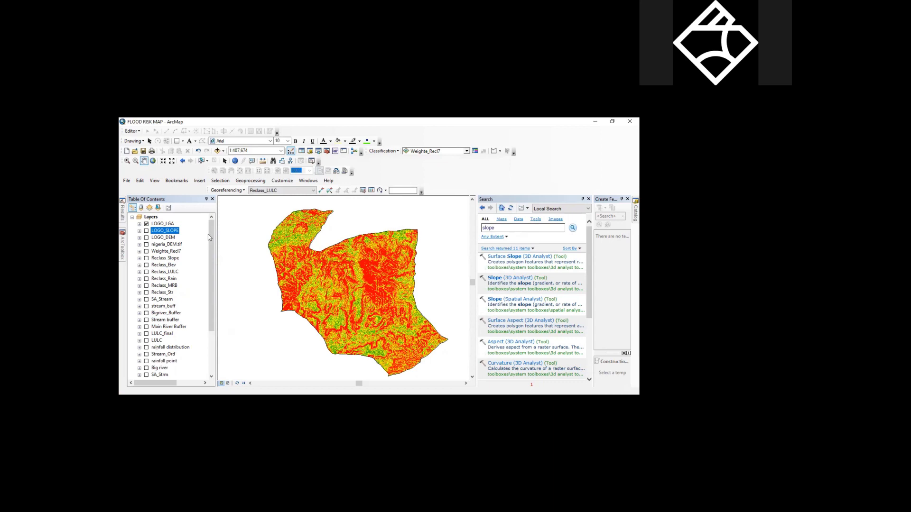
left_click_drag(213, 255, 212, 309)
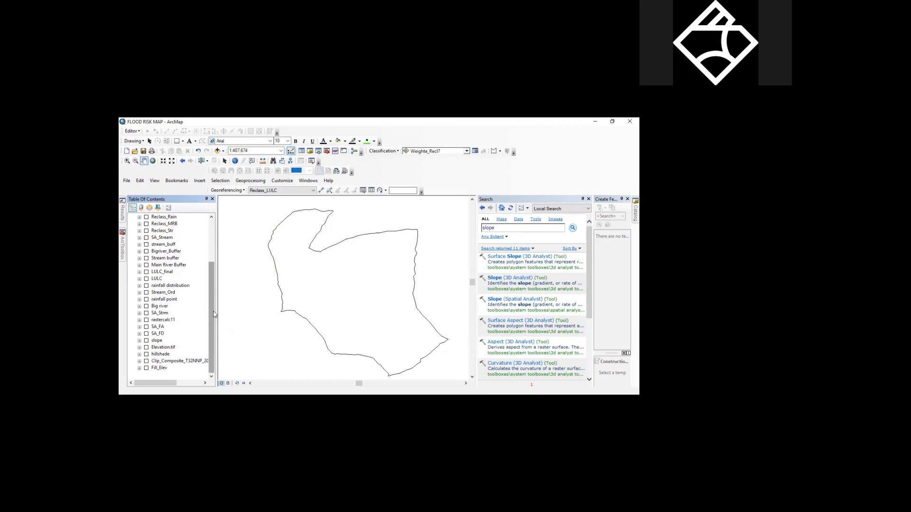
left_click_drag(294, 286, 286, 265)
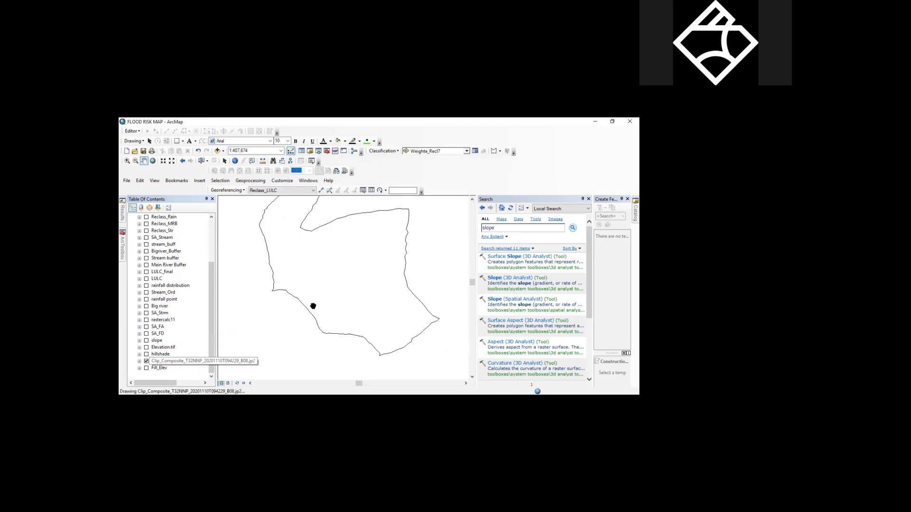
- Examine the clipped satellite composite over the study area, moving in closer on the river in the north
left_click_drag(296, 246, 309, 295)
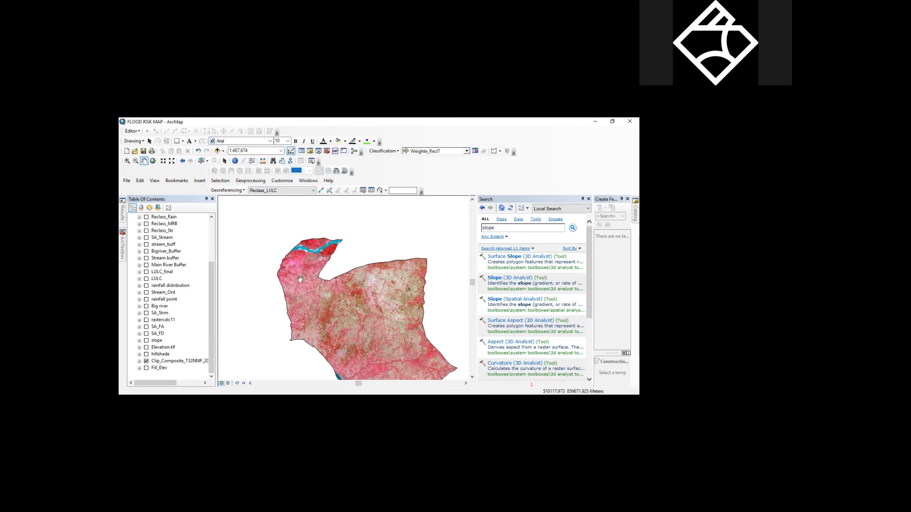
scroll(313, 257, "up", 1)
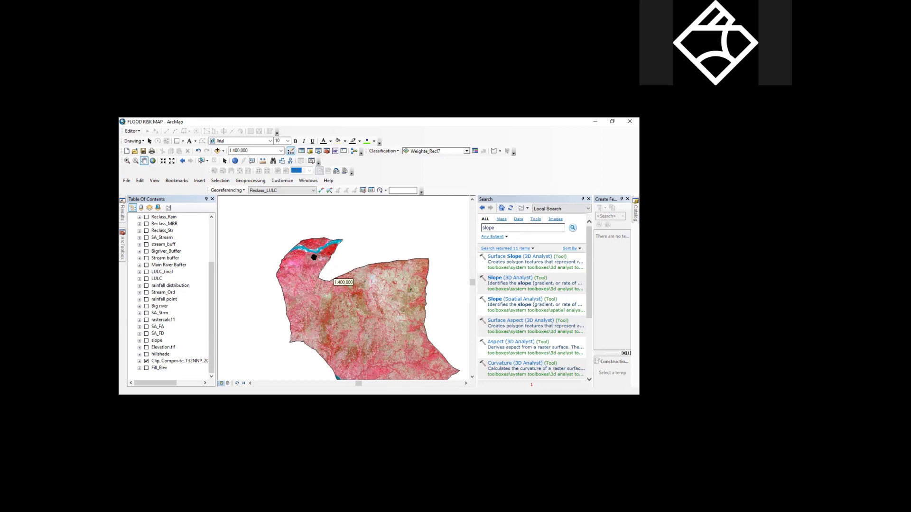
left_click_drag(313, 257, 311, 252)
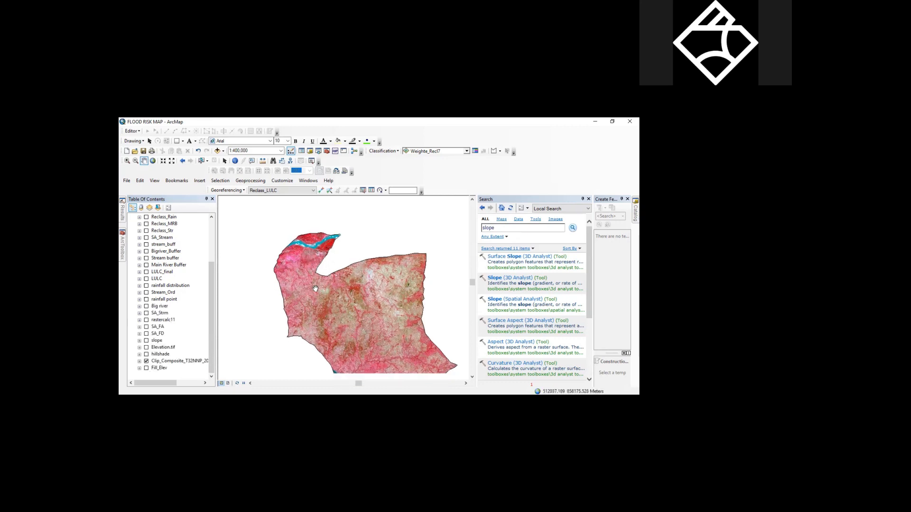
left_click_drag(315, 289, 310, 272)
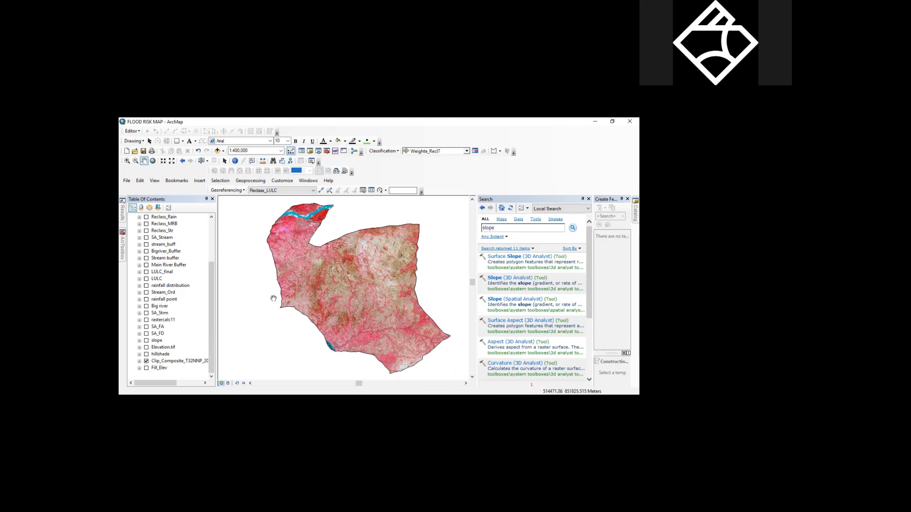
left_click_drag(291, 234, 297, 248)
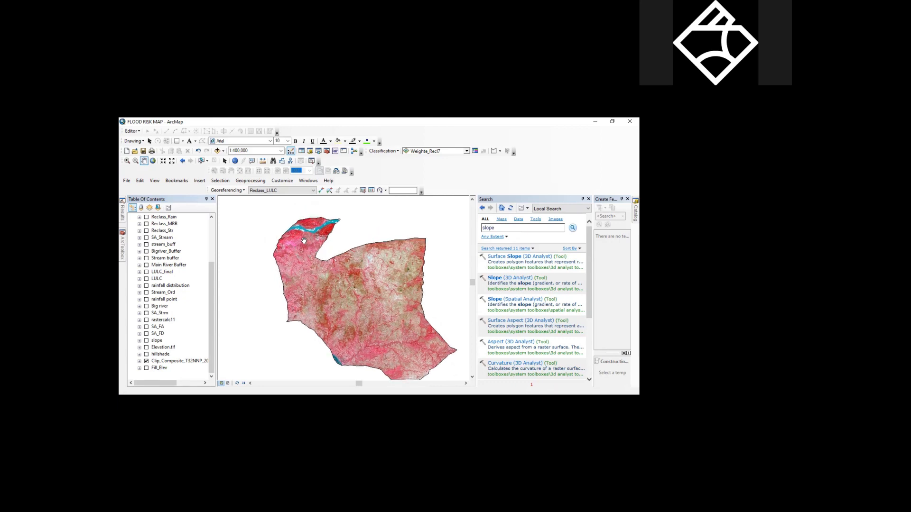
scroll(306, 238, "up", 2)
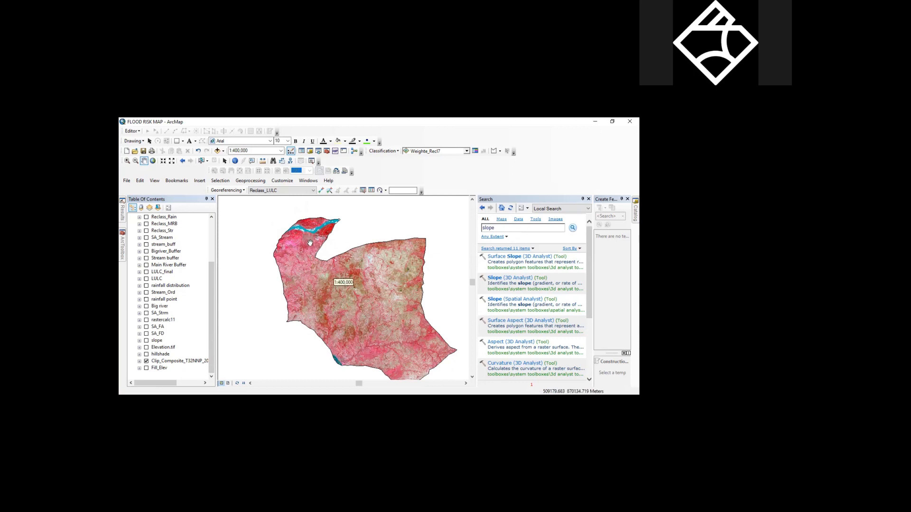
scroll(312, 244, "down", 2)
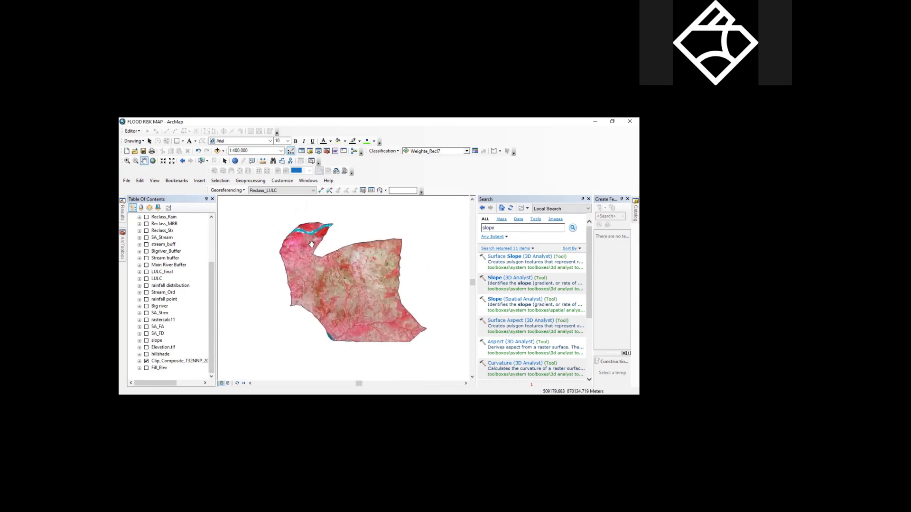
scroll(311, 247, "down", 1)
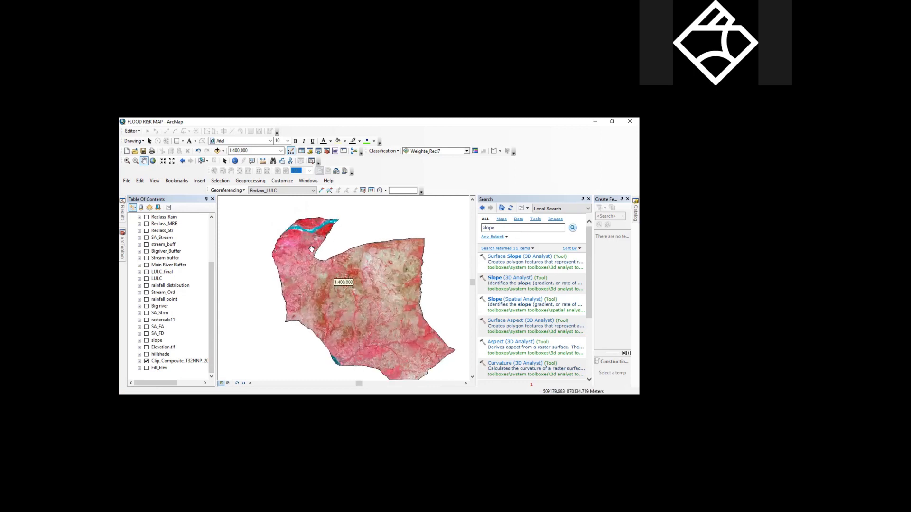
scroll(291, 225, "down", 2)
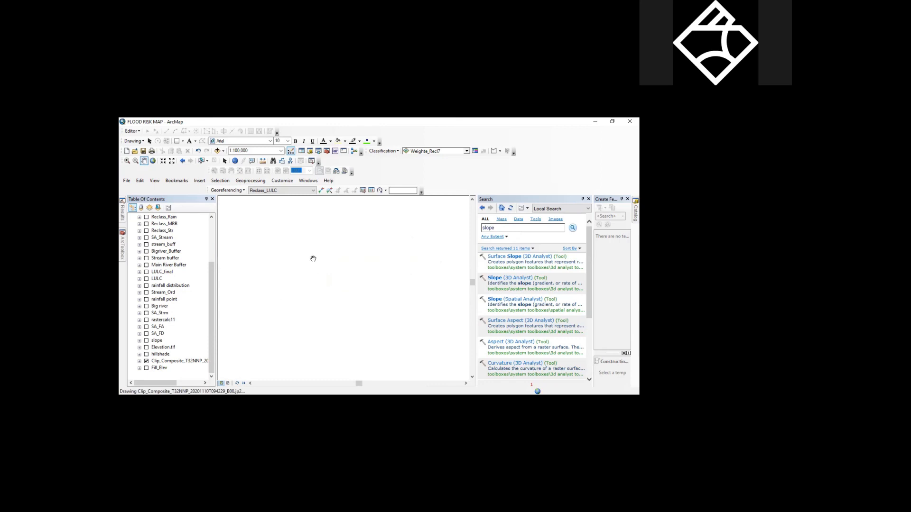
- Examine the wide river channel and its banks along the northern edge of the satellite composite
left_click_drag(311, 239, 325, 276)
scroll(325, 275, "down", 2)
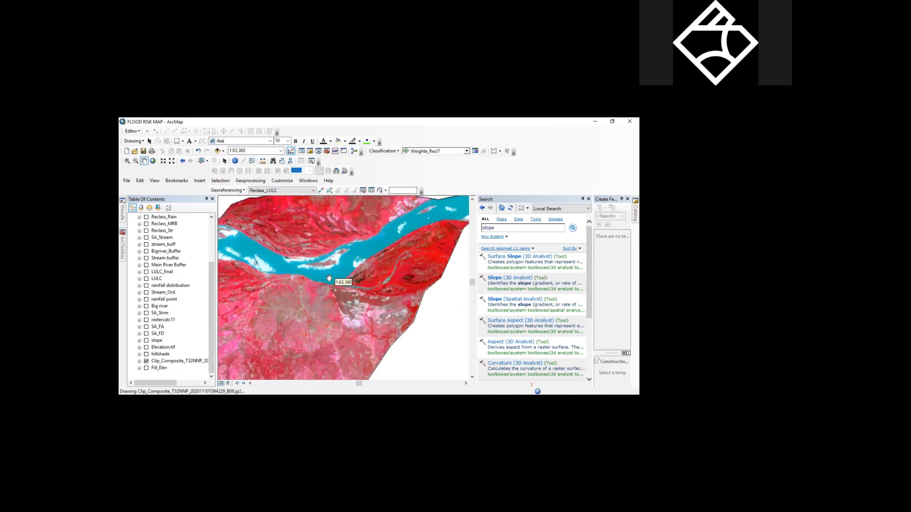
scroll(329, 278, "down", 1)
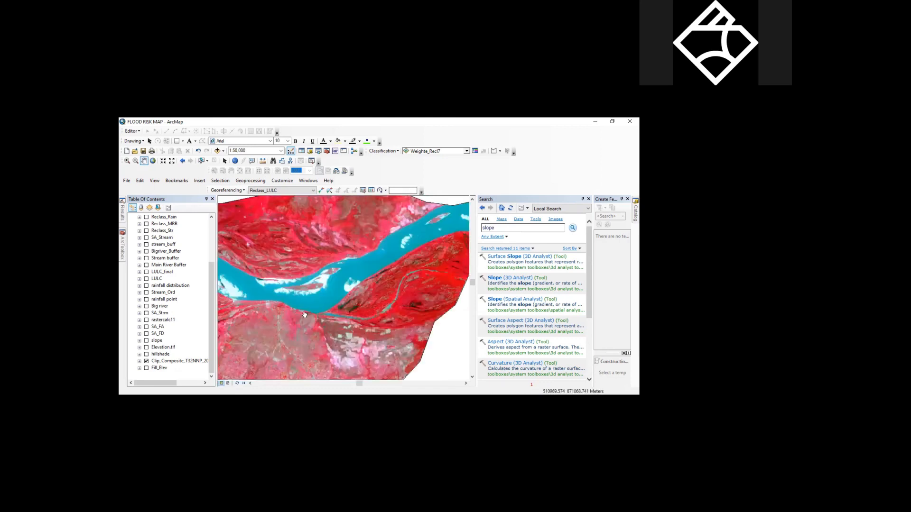
left_click_drag(301, 288, 320, 311)
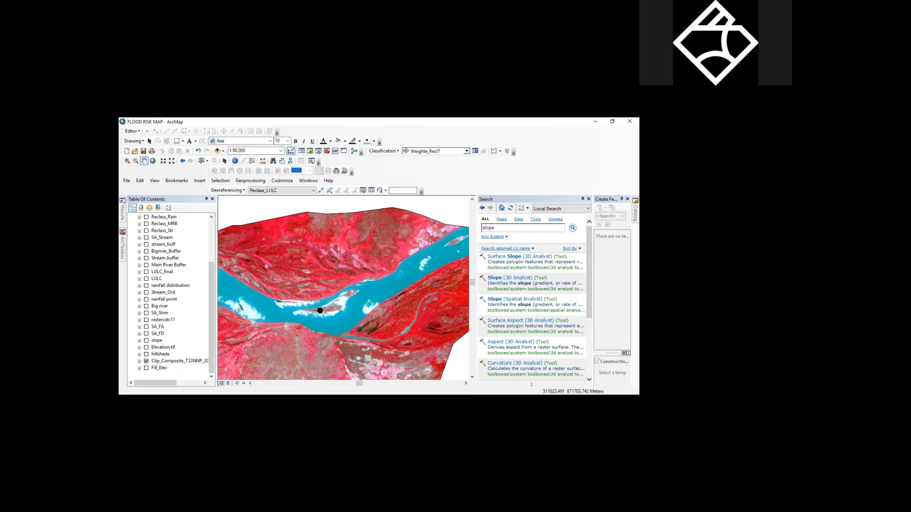
mouse_move(319, 311)
left_mouse_down()
mouse_move(328, 311)
mouse_move(303, 307)
mouse_move(309, 334)
left_mouse_up()
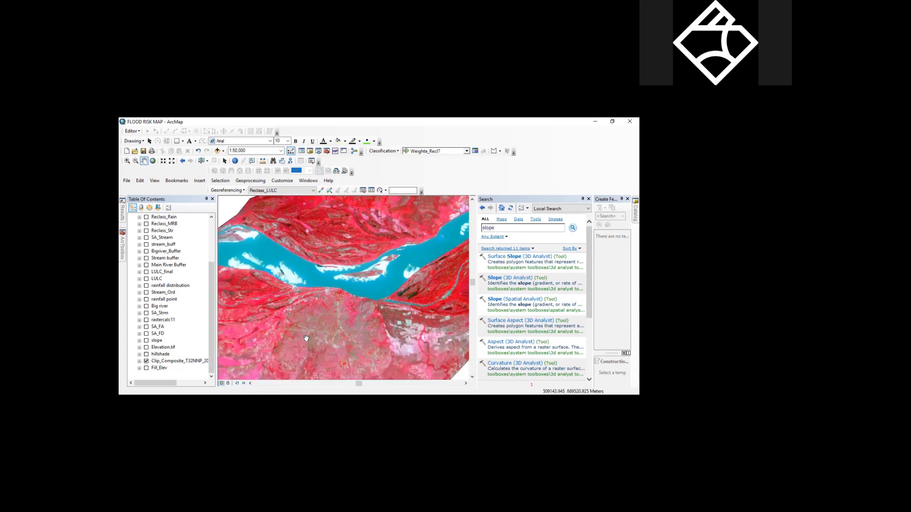
mouse_move(307, 338)
left_mouse_down()
mouse_move(329, 352)
mouse_move(291, 342)
mouse_move(313, 336)
mouse_move(326, 280)
mouse_move(332, 300)
mouse_move(301, 329)
mouse_move(344, 296)
left_mouse_up()
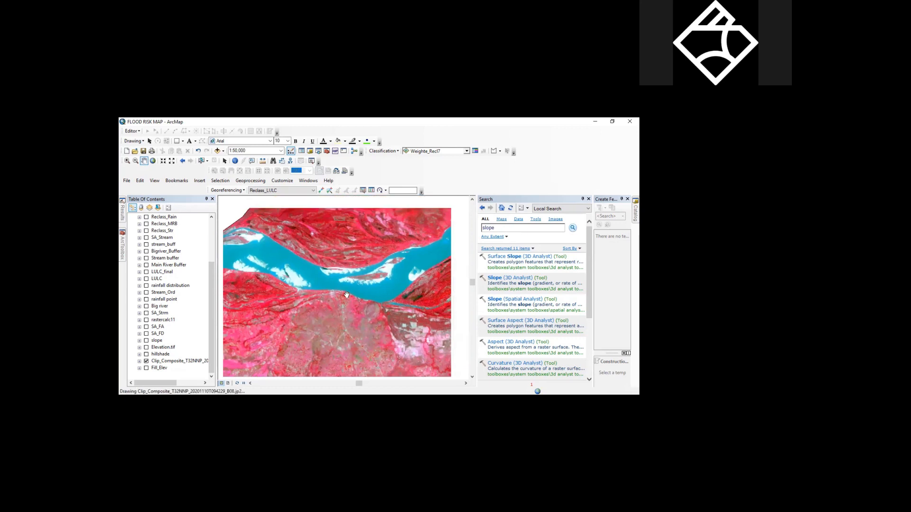
left_click_drag(427, 239, 381, 266)
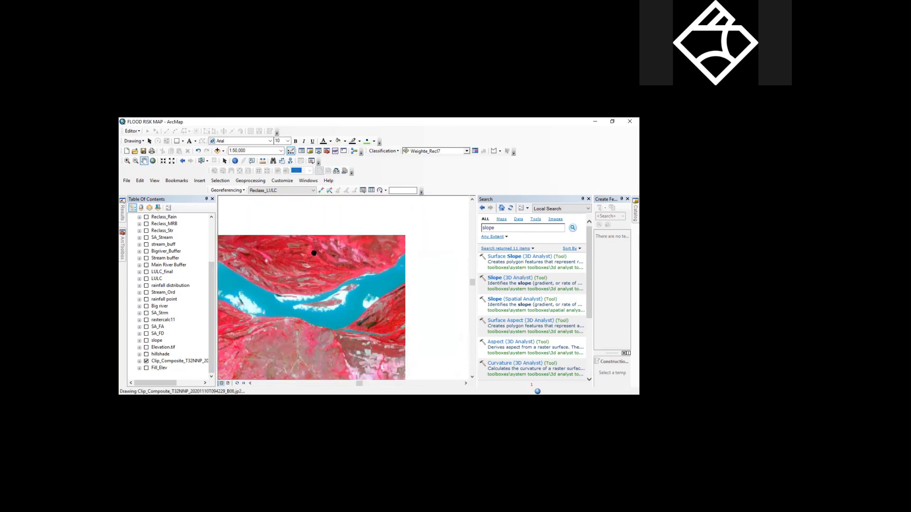
mouse_move(385, 232)
left_mouse_down()
mouse_move(403, 224)
mouse_move(373, 163)
left_mouse_up()
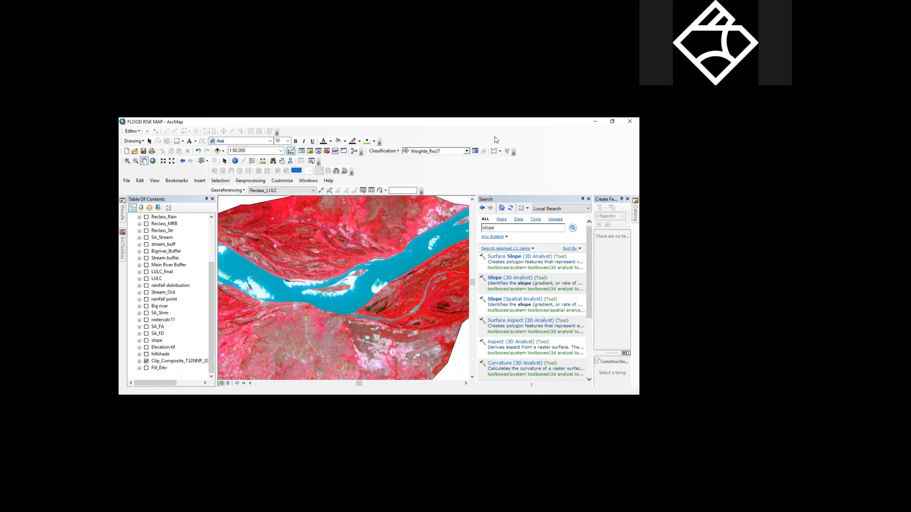
- Hide the Image Classification toolbar and show it again
right_click(388, 162)
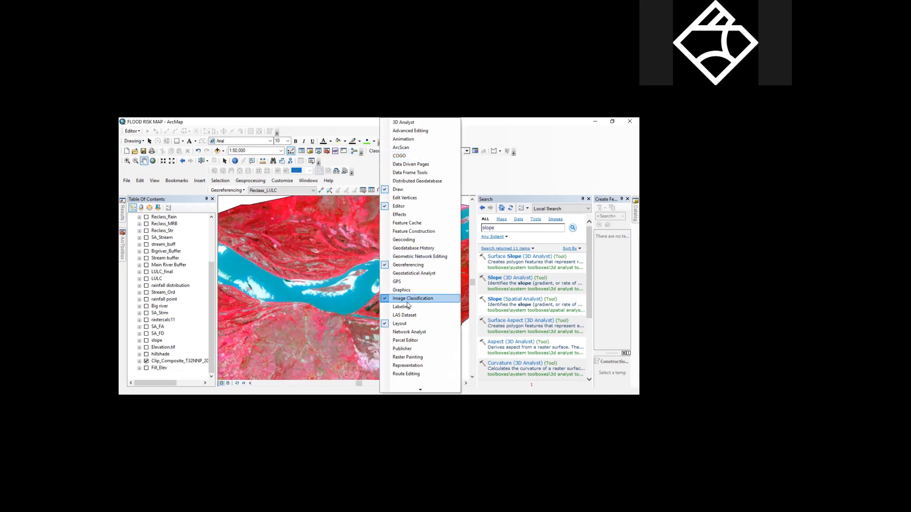
left_click(385, 279)
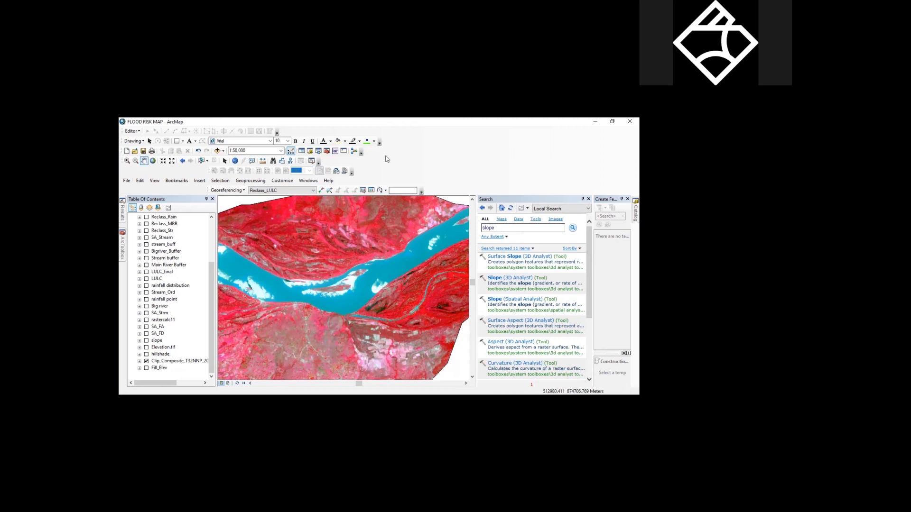
right_click(387, 159)
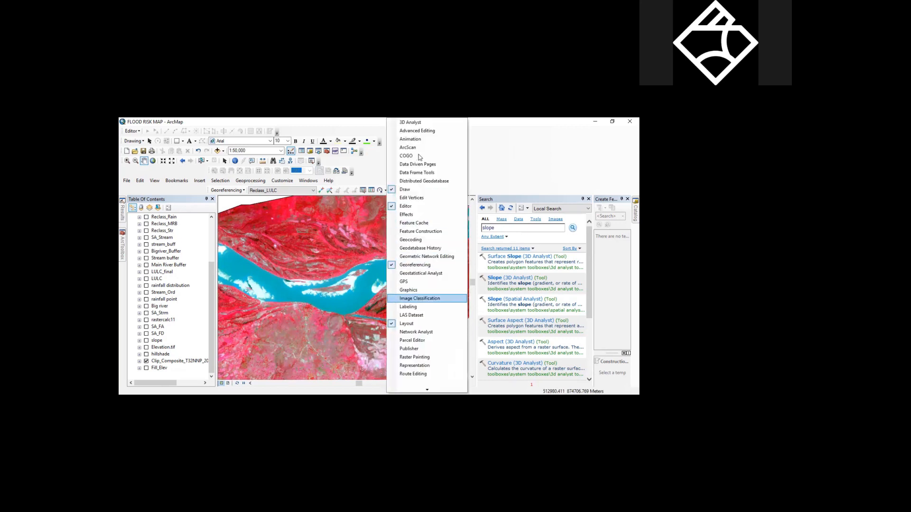
key("Return")
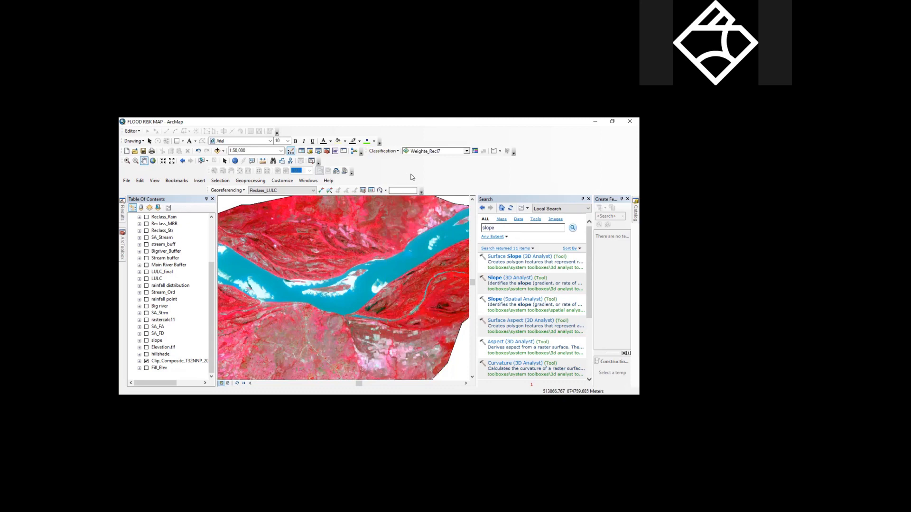
- Set the clipped satellite composite Clip_Composite_T32NNP_20201110T094229_B08.jp2 as the image classification layer
left_click(464, 153)
scroll(505, 229, "down", 5)
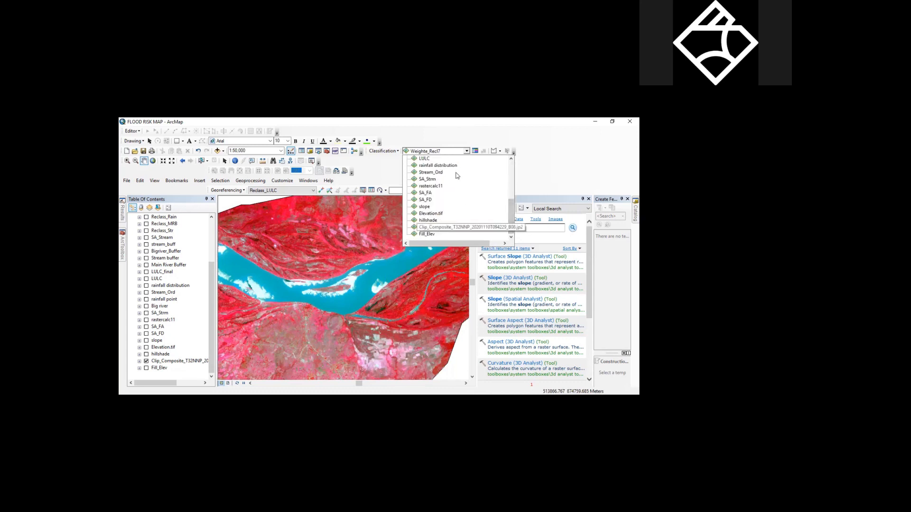
key("Return")
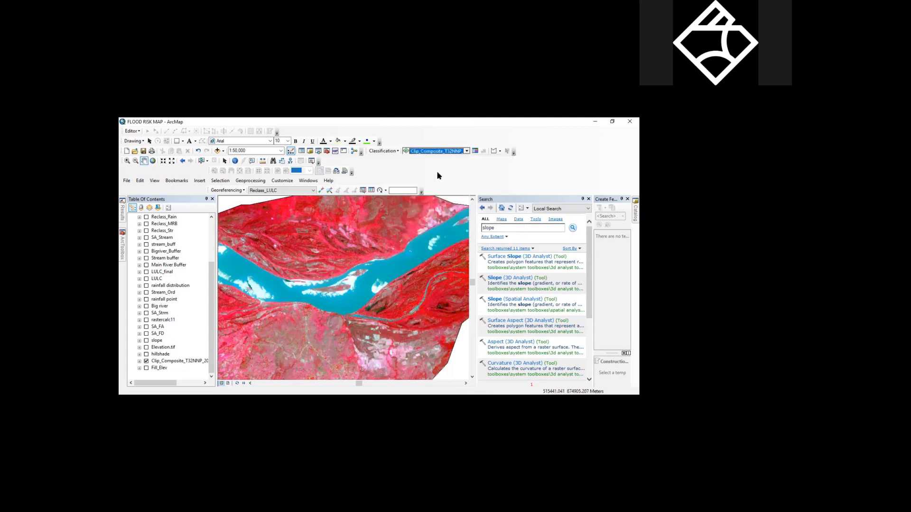
- Draw a four-sided training sample polygon over open water in the wide northern river channel
left_click(493, 151)
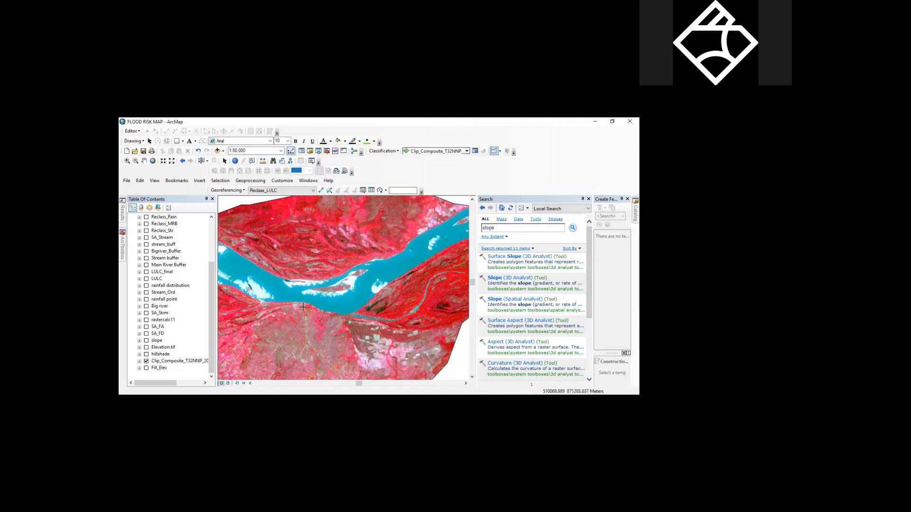
left_click_drag(307, 308, 348, 286)
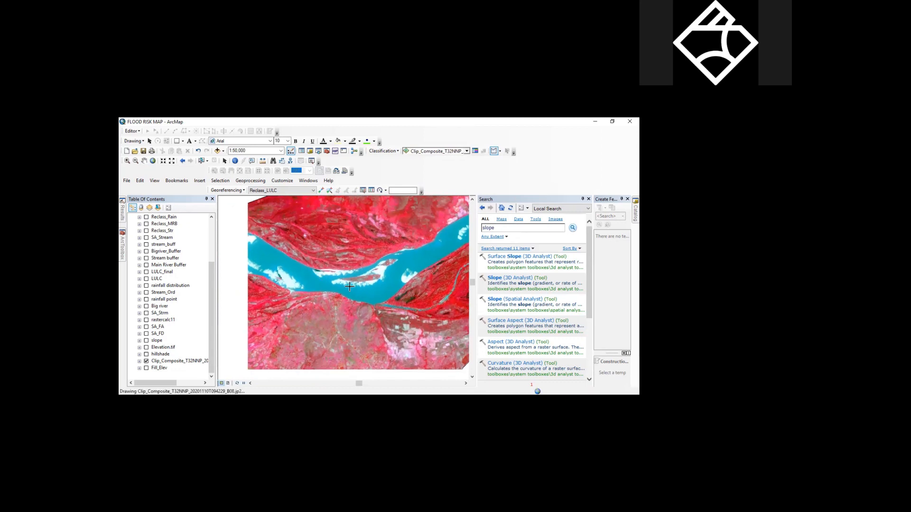
left_click_drag(426, 260, 443, 250)
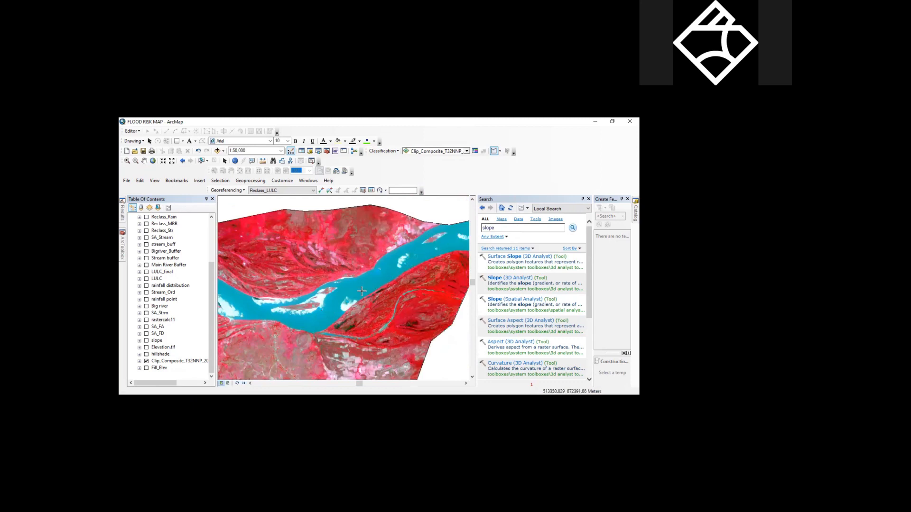
scroll(361, 291, "up", 1)
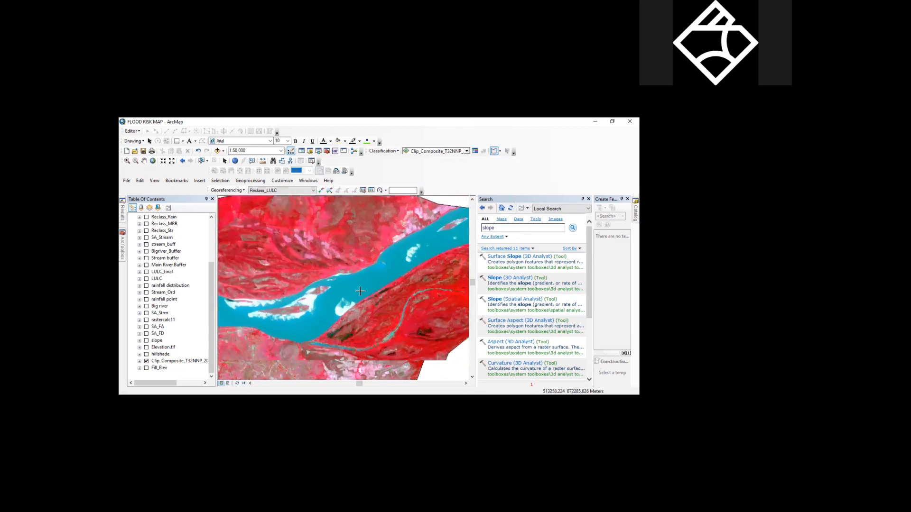
scroll(360, 291, "up", 2)
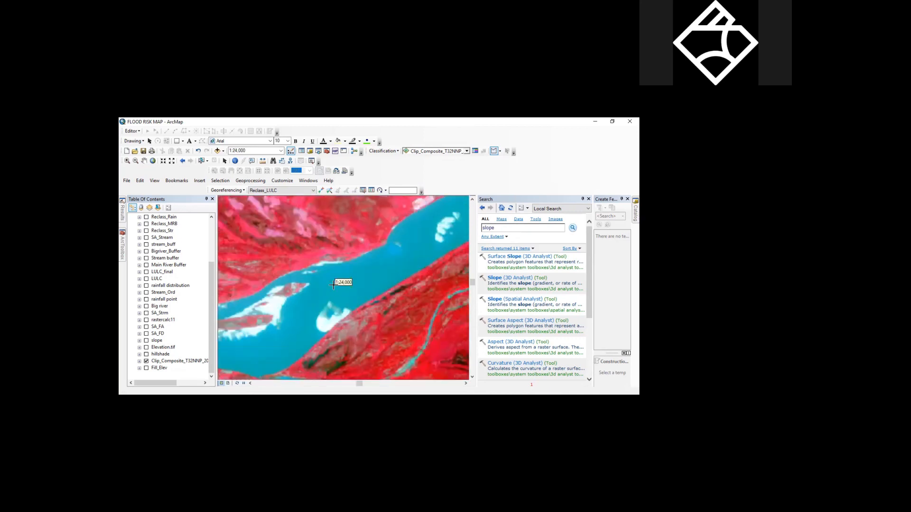
scroll(333, 285, "up", 1)
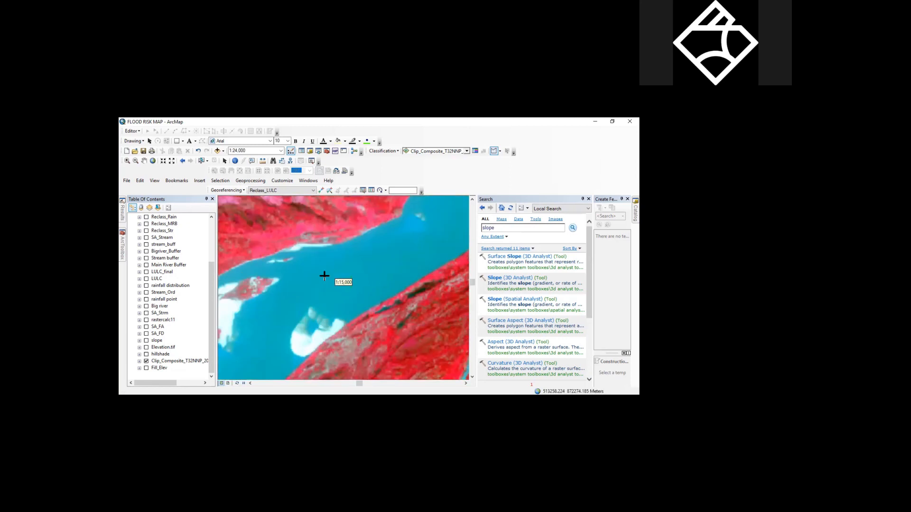
left_click(417, 269)
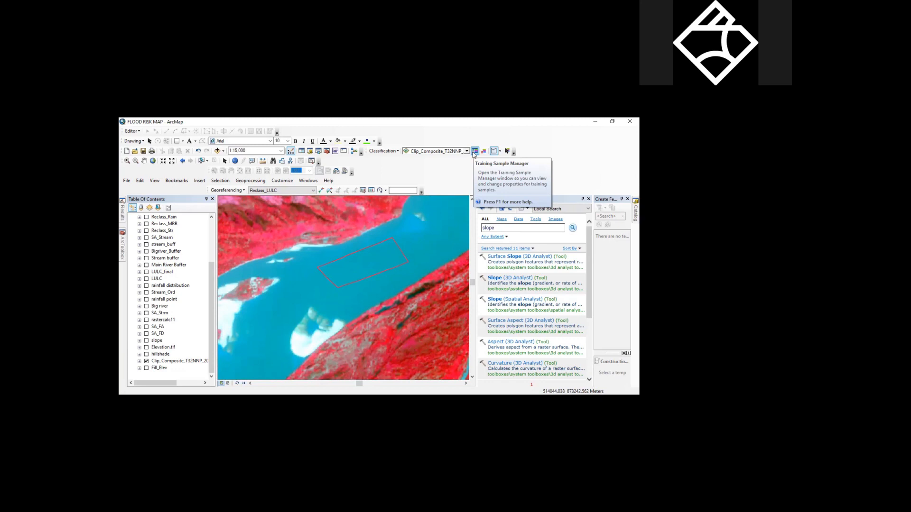
- Open the Training Sample Manager, move it clear of the river sample, and select the Class 1 entry
left_click(474, 151)
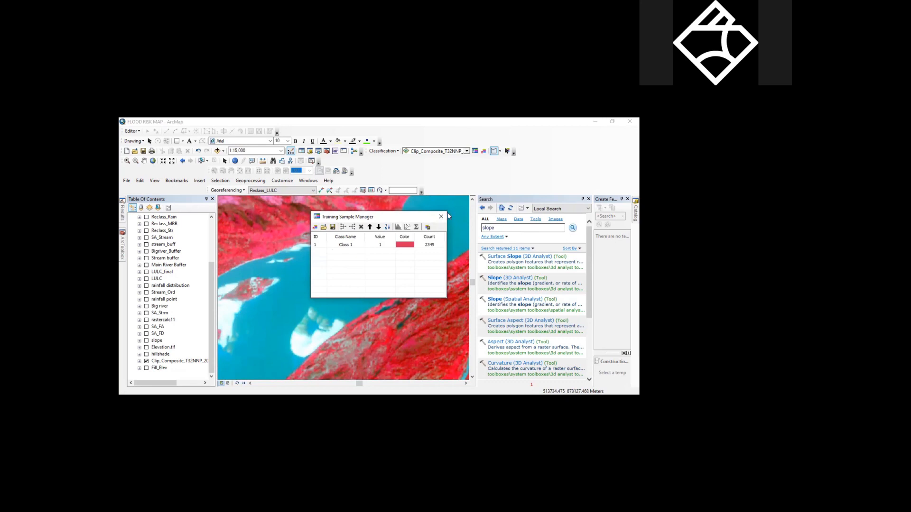
left_click_drag(353, 217, 454, 199)
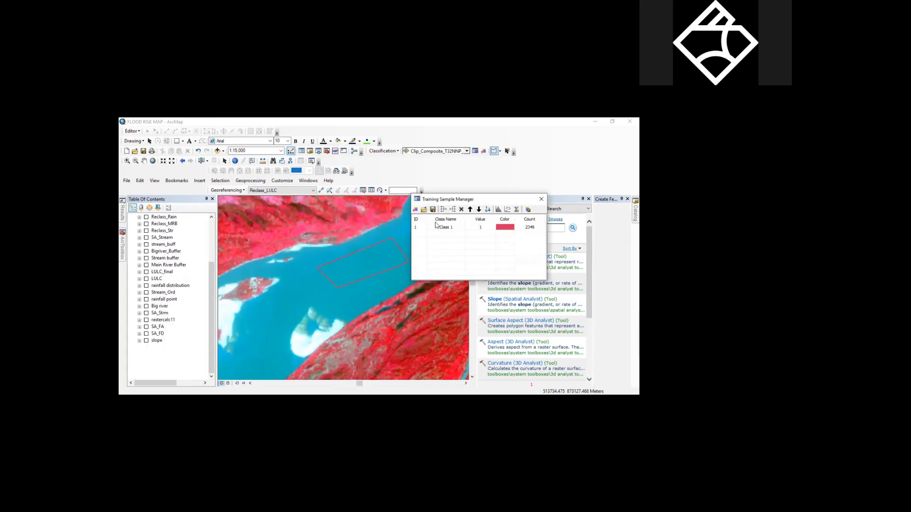
left_click(476, 226)
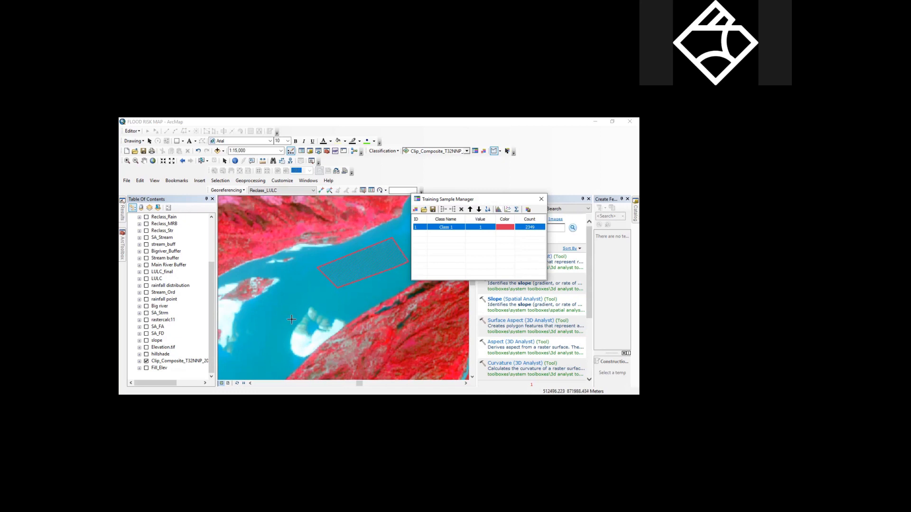
- Trace a second training sample polygon along the dark pixels of the narrow stream near the study area's western boundary
scroll(291, 319, "up", 5)
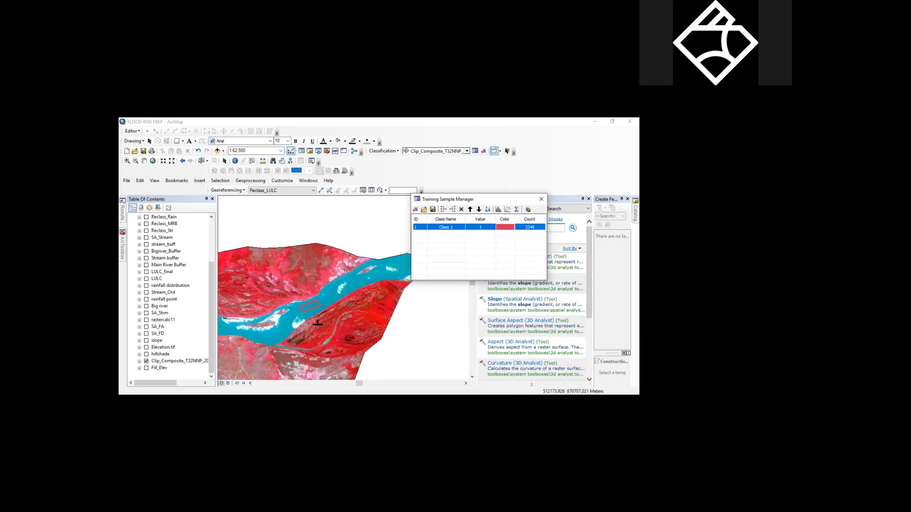
left_click_drag(317, 325, 394, 256)
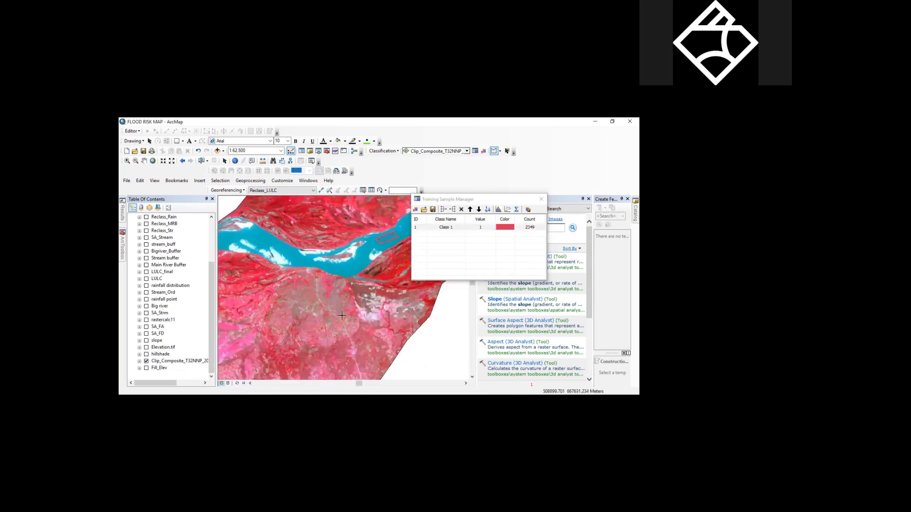
left_click_drag(307, 341, 330, 297)
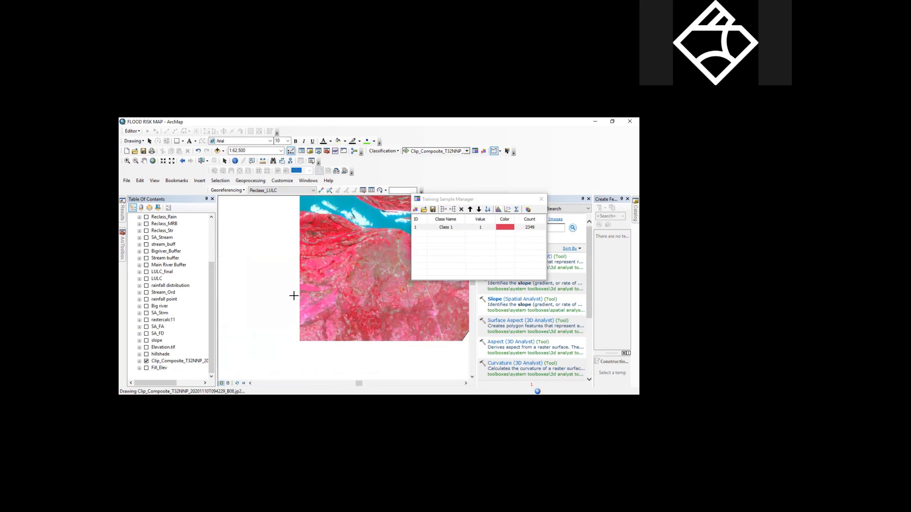
left_click_drag(262, 313, 378, 245)
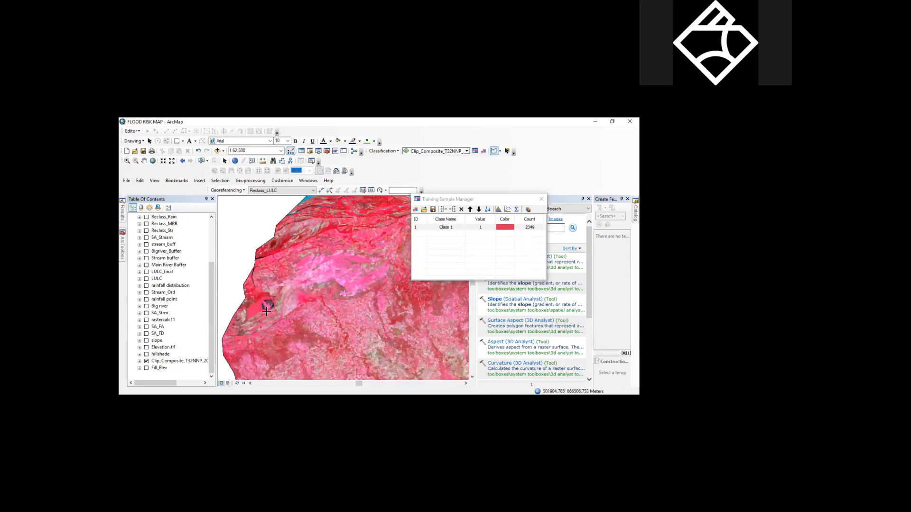
scroll(266, 312, "down", 3)
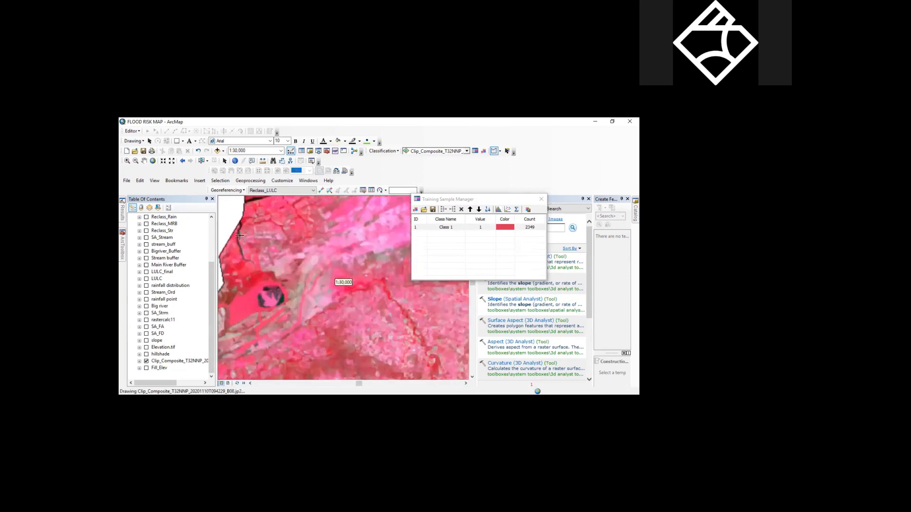
scroll(239, 236, "down", 1)
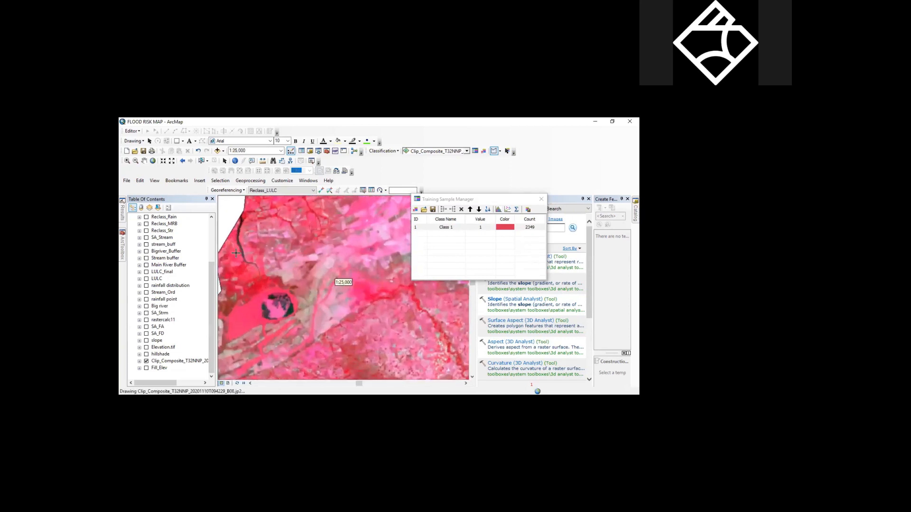
scroll(237, 254, "down", 3)
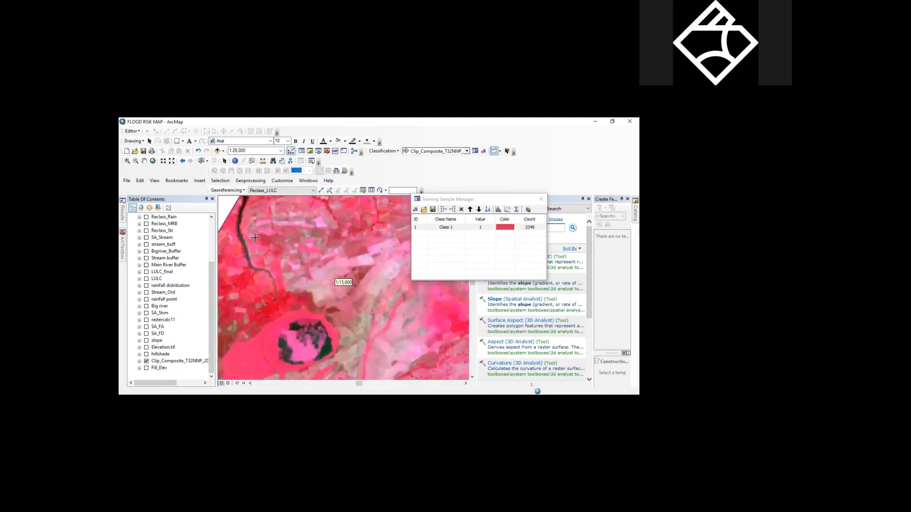
scroll(254, 238, "down", 2)
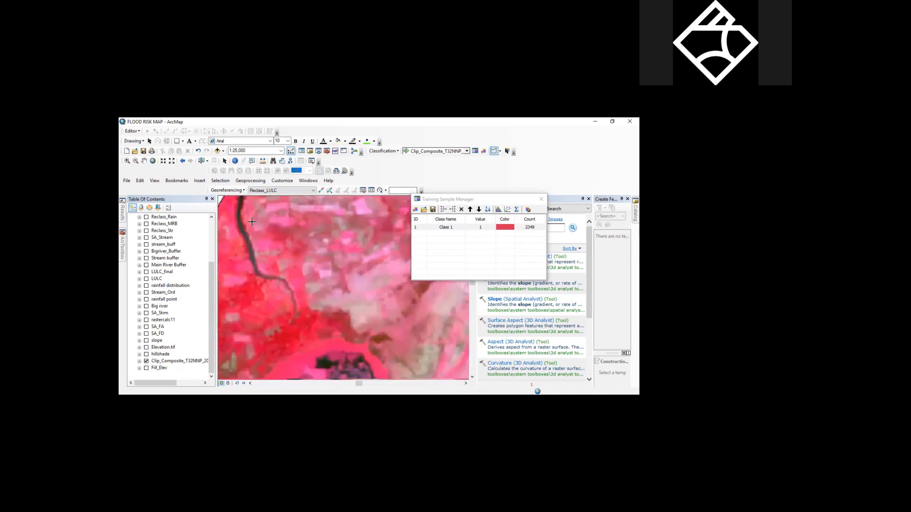
scroll(247, 219, "down", 2)
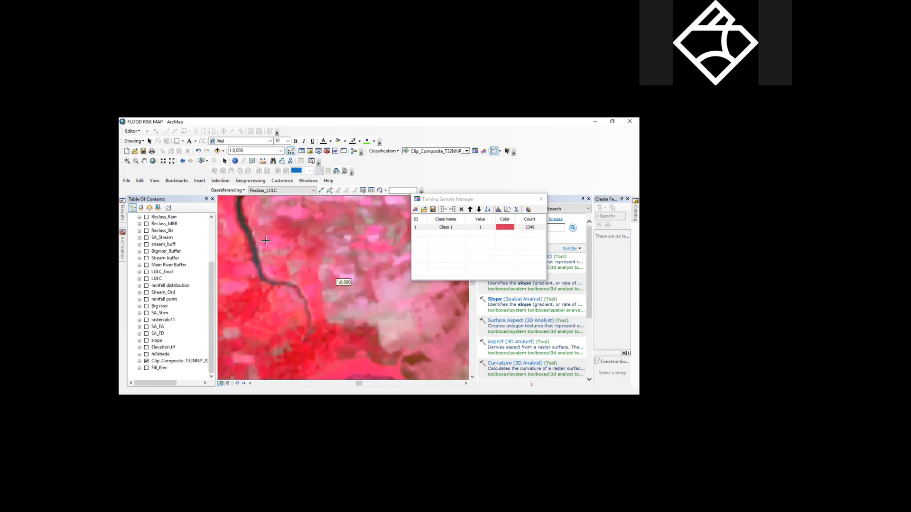
scroll(277, 275, "up", 1)
scroll(277, 282, "up", 6)
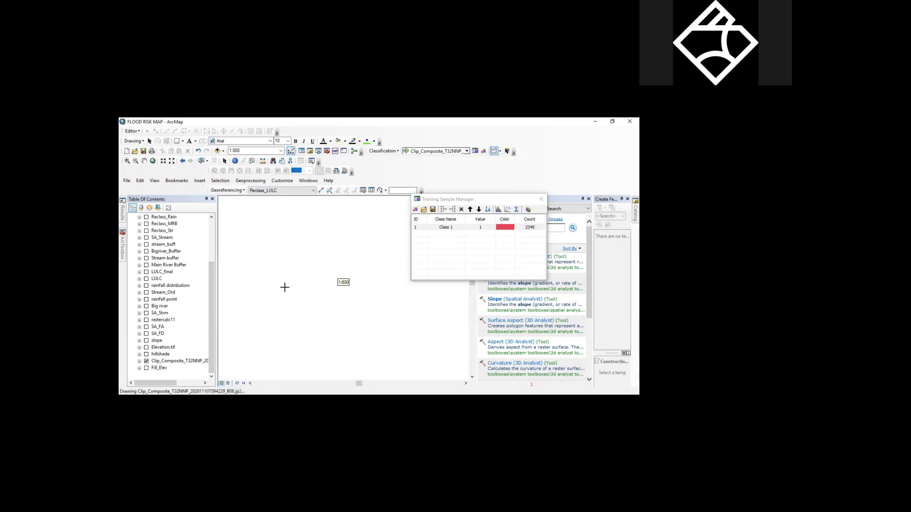
left_click(262, 288)
left_click(287, 287)
left_click(287, 262)
left_click(271, 258)
left_click(262, 204)
left_click(247, 206)
left_click(245, 216)
left_click(260, 233)
left_click(250, 246)
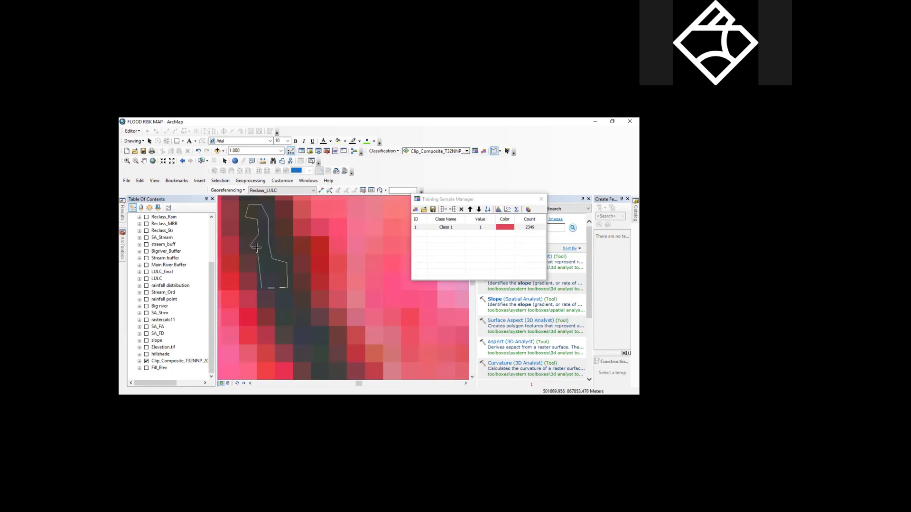
left_click(258, 250)
left_click(260, 257)
double_click(261, 288)
scroll(275, 273, "down", 3)
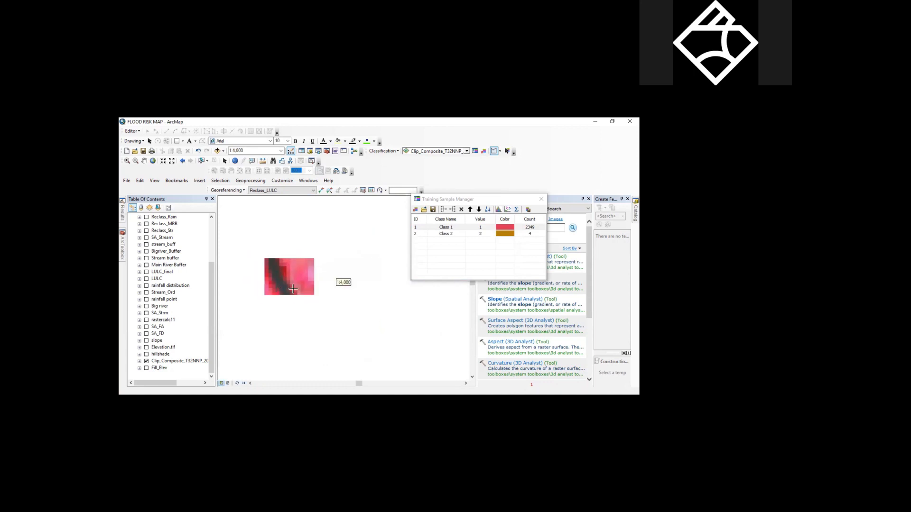
- Examine the composite south and east of the western stream sample for a suitable vegetation training area
scroll(291, 288, "down", 2)
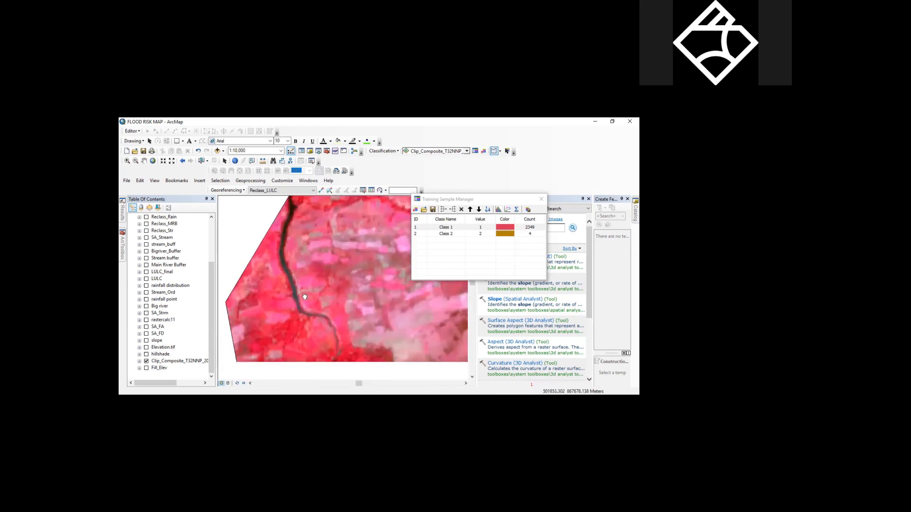
left_click_drag(304, 296, 305, 287)
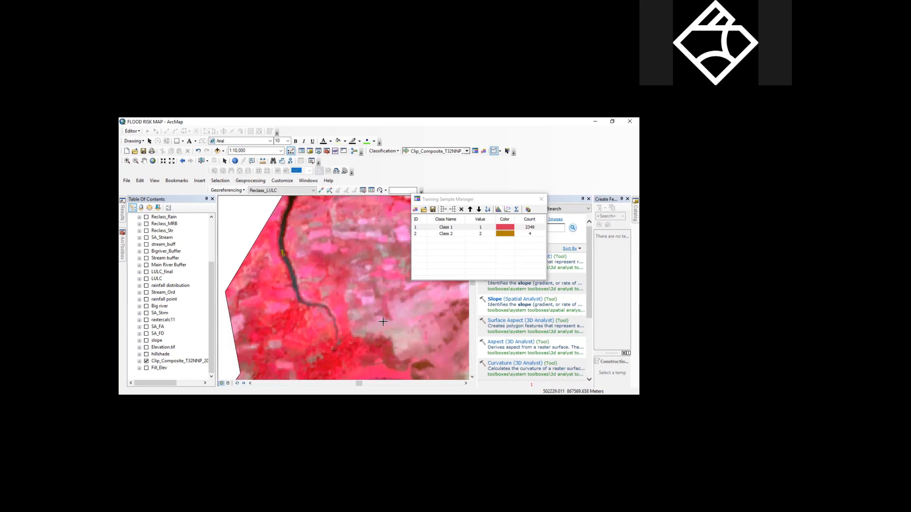
scroll(401, 323, "down", 2)
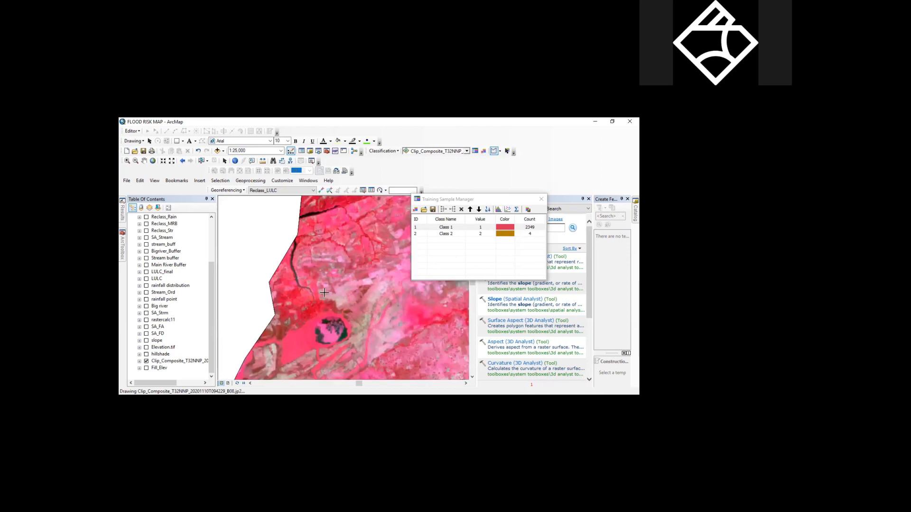
scroll(351, 292, "up", 2)
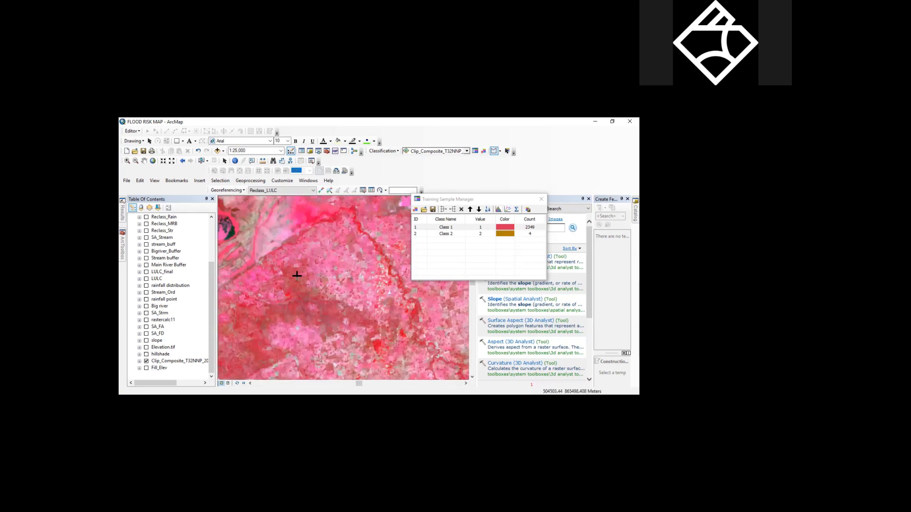
scroll(295, 271, "up", 1)
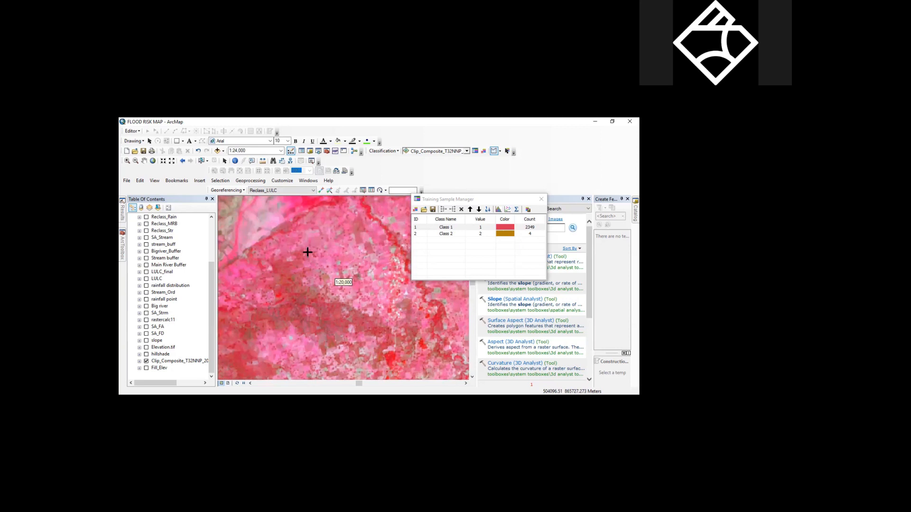
scroll(332, 254, "up", 3)
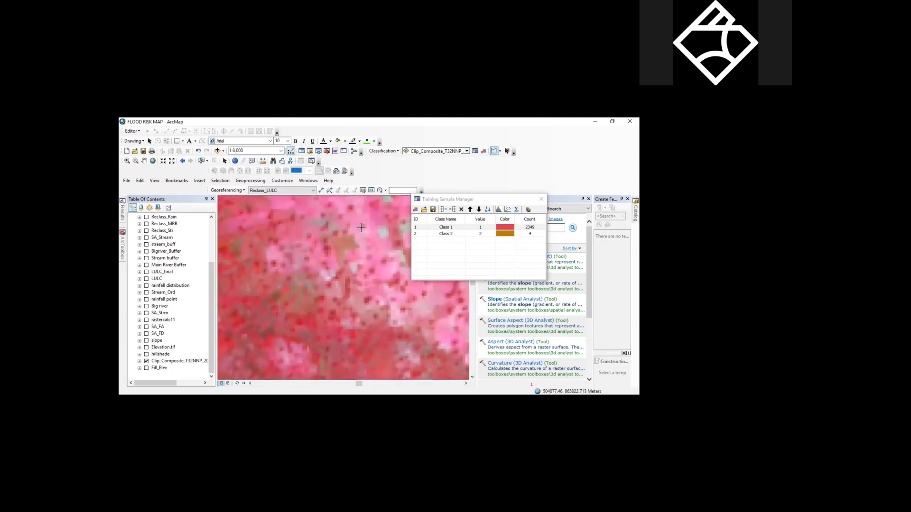
scroll(358, 311, "down", 2)
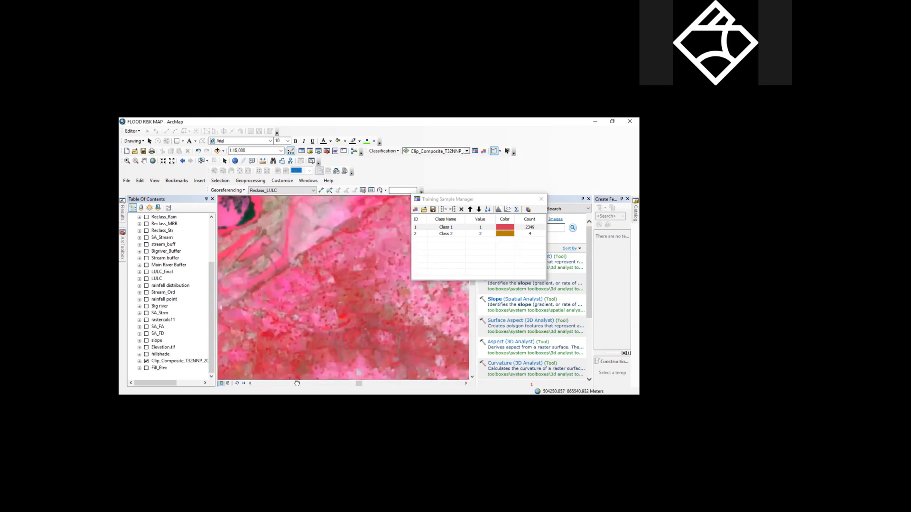
left_click_drag(363, 306, 284, 389)
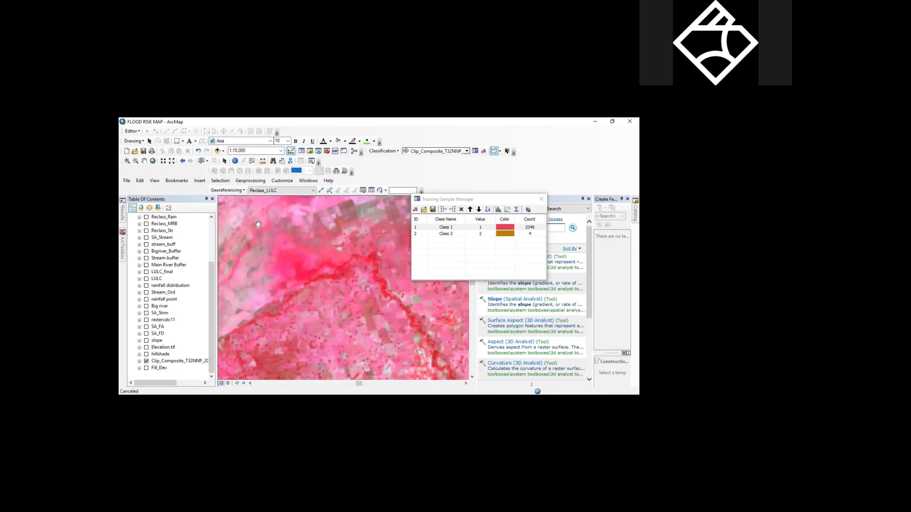
scroll(358, 336, "up", 5)
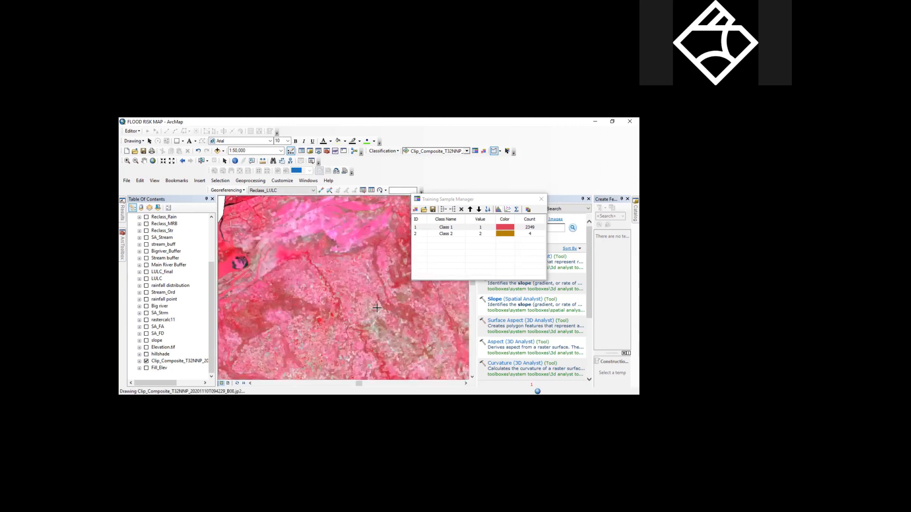
left_click_drag(395, 275, 361, 261)
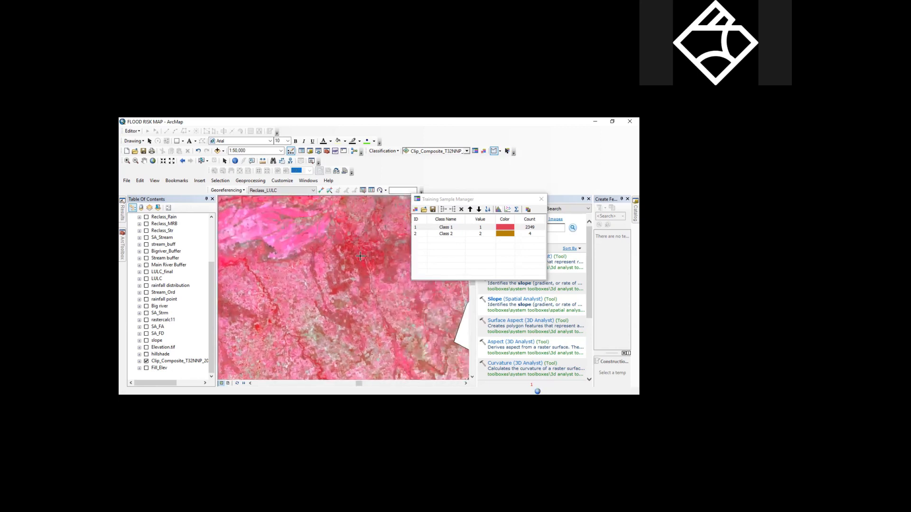
- Draw a small third training sample polygon over the dense red vegetation just west of the narrow pale line
scroll(360, 256, "up", 5)
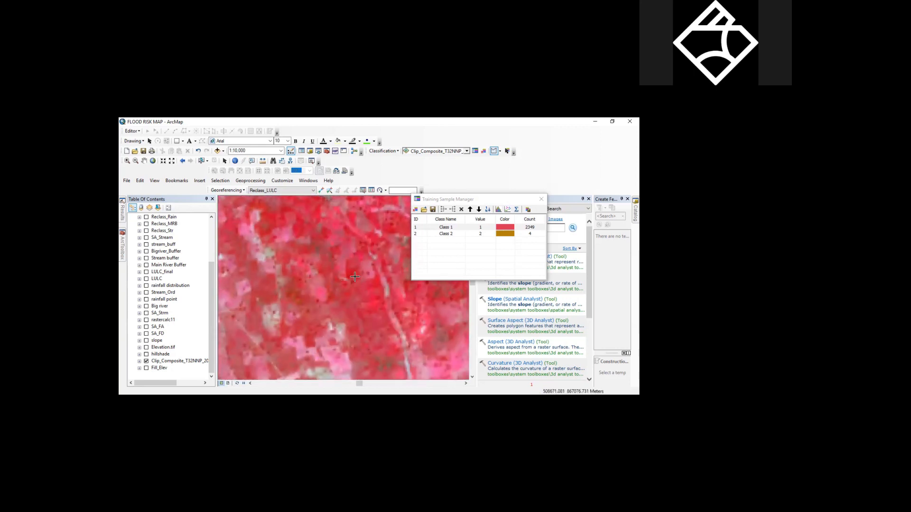
scroll(358, 277, "up", 2)
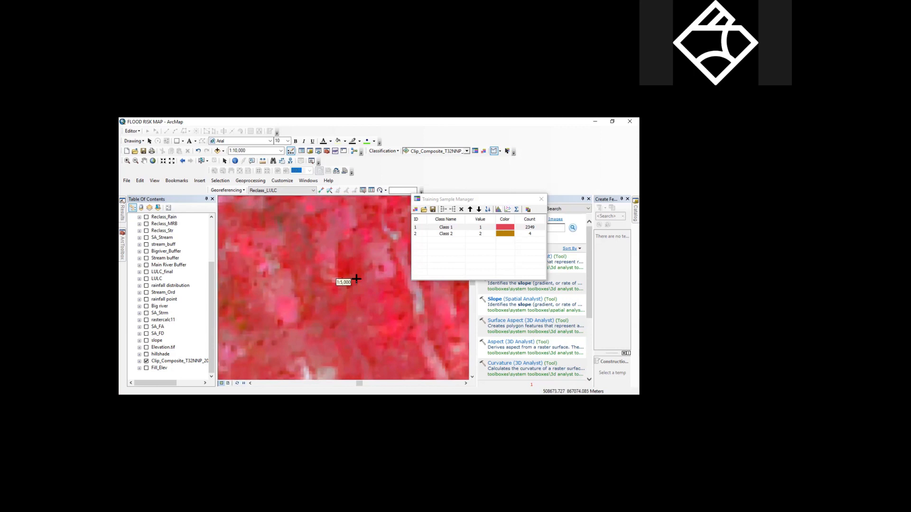
left_click(359, 274)
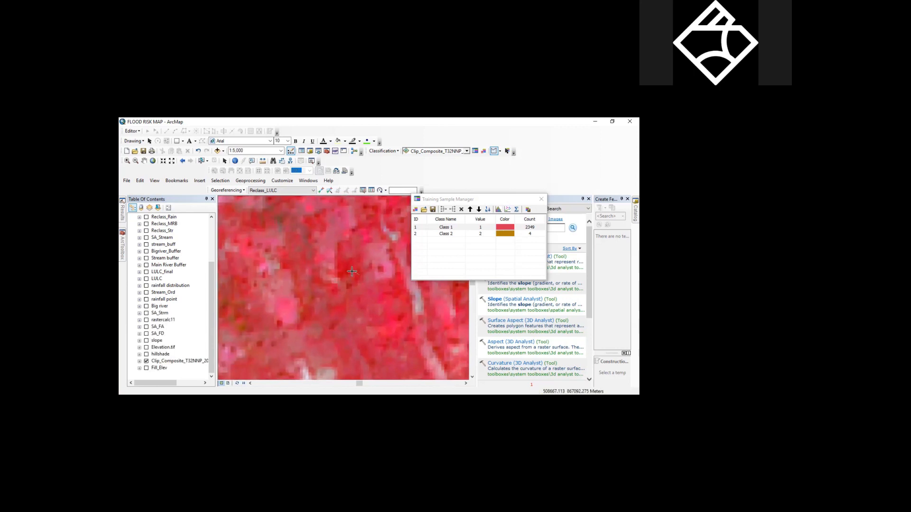
left_click(340, 277)
left_click(338, 255)
left_click(354, 261)
double_click(357, 270)
- Draw a fourth training sample polygon over the red vegetation patch northwest of the third sample
scroll(363, 296, "down", 5)
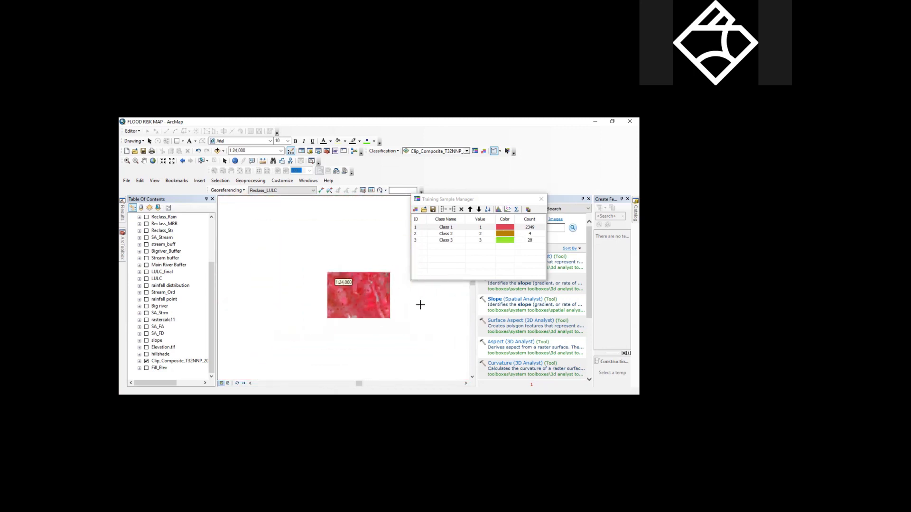
left_click_drag(290, 236, 282, 254)
scroll(281, 254, "up", 3)
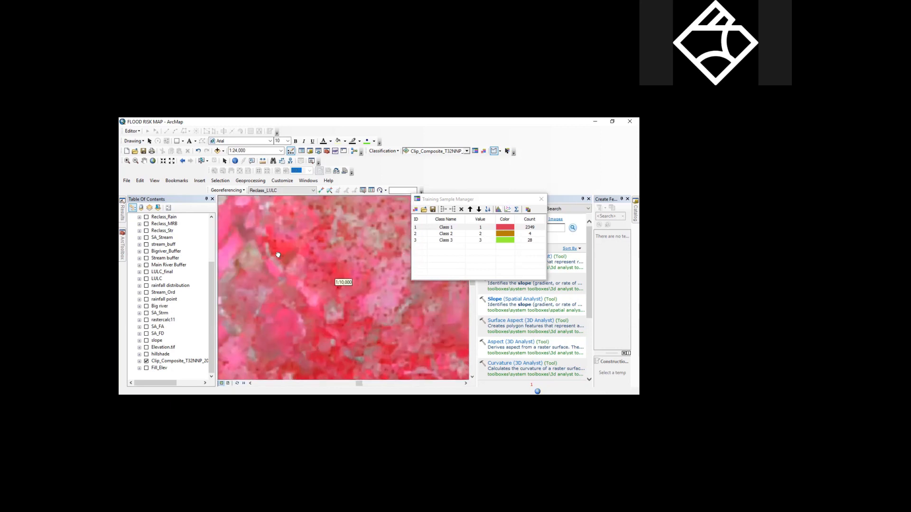
mouse_move(250, 227)
left_mouse_down()
mouse_move(301, 240)
mouse_move(291, 254)
left_mouse_up()
scroll(364, 278, "down", 3)
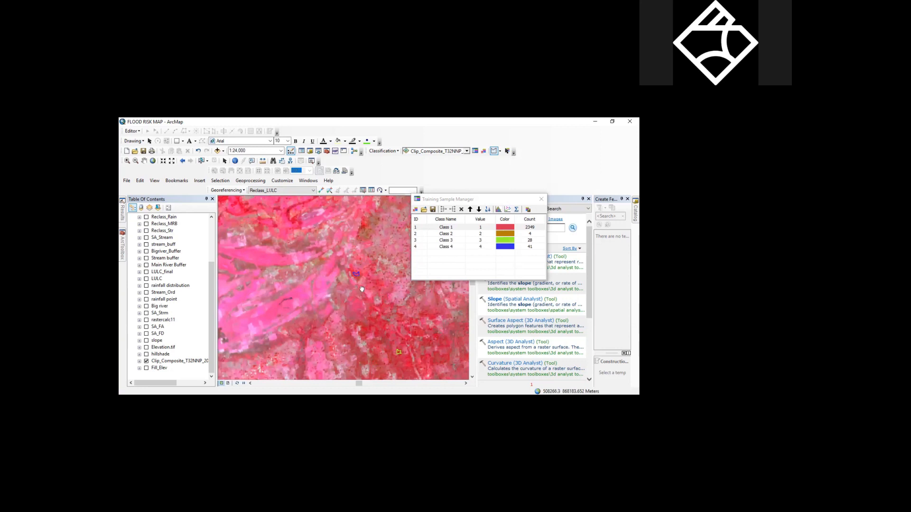
- Examine the land cover south of the vegetation samples, including the pixels of the winding bright red strip
left_click_drag(339, 294, 368, 303)
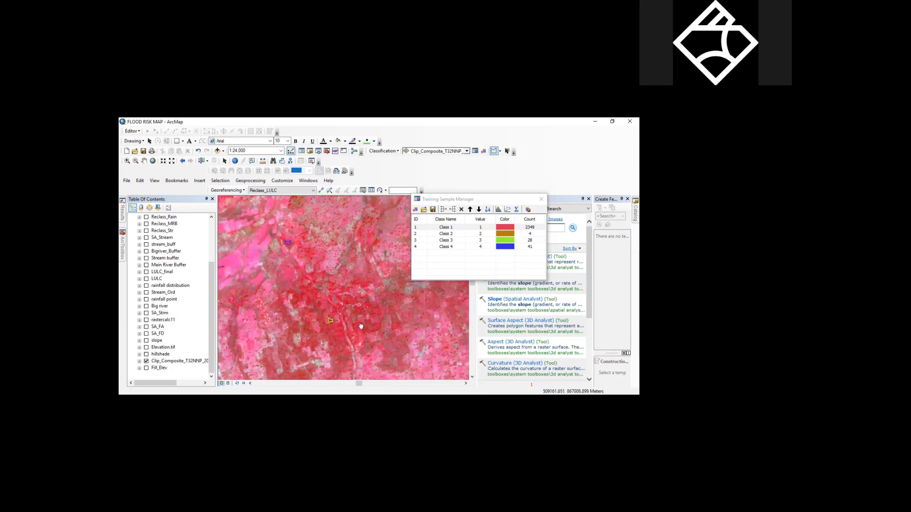
left_click_drag(381, 371, 367, 286)
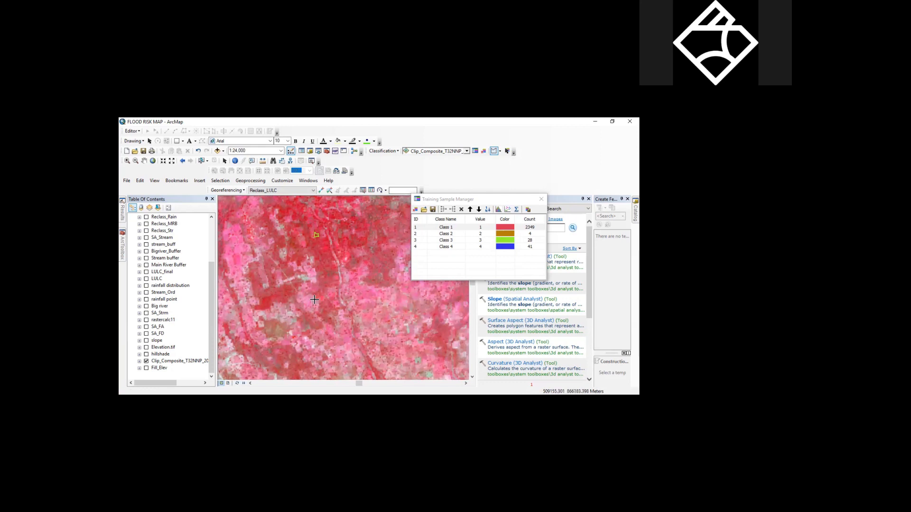
scroll(284, 281, "up", 1)
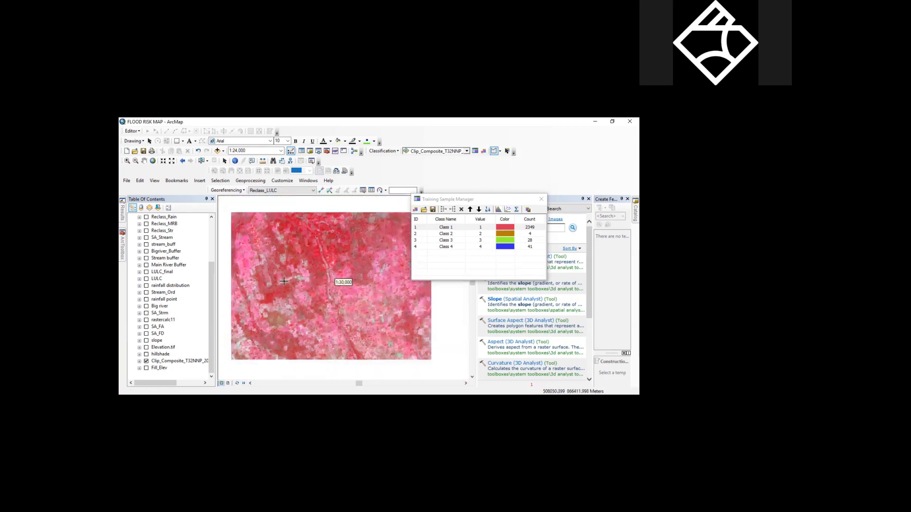
scroll(283, 281, "up", 3)
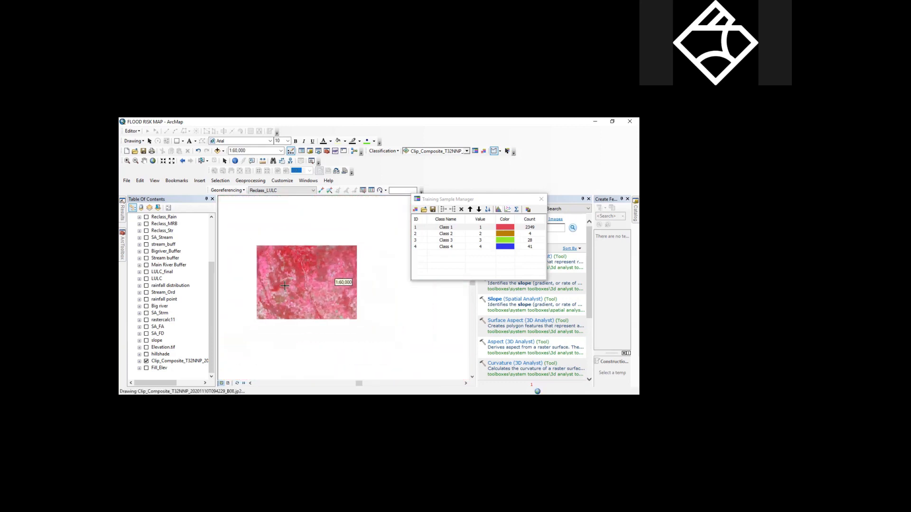
scroll(326, 285, "down", 5)
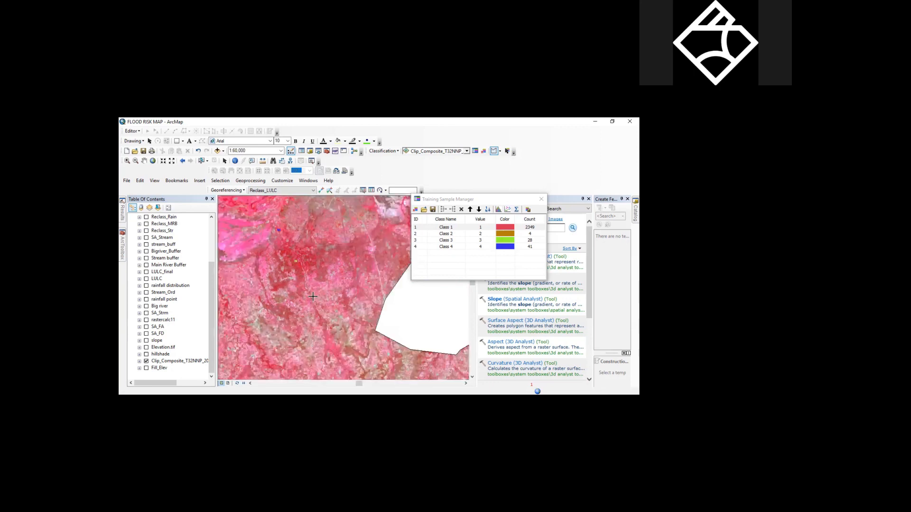
scroll(335, 309, "up", 2)
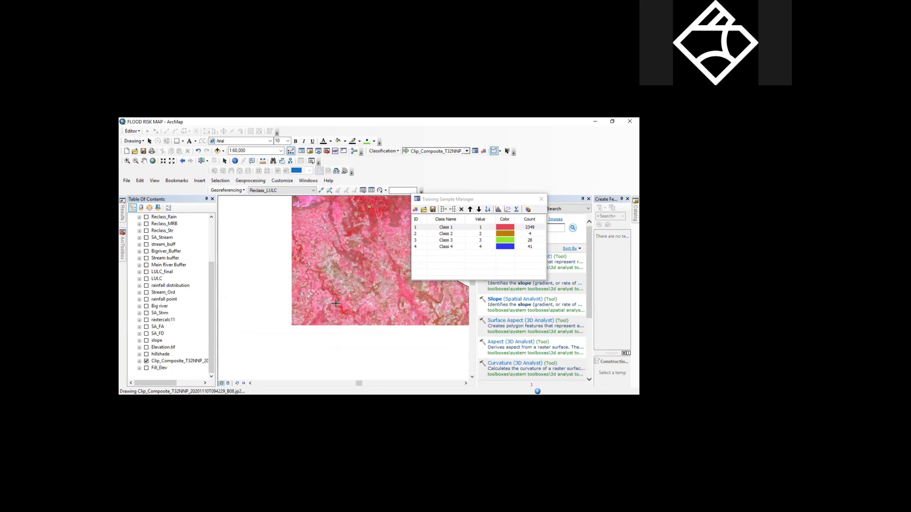
scroll(336, 304, "down", 1)
scroll(338, 284, "down", 3)
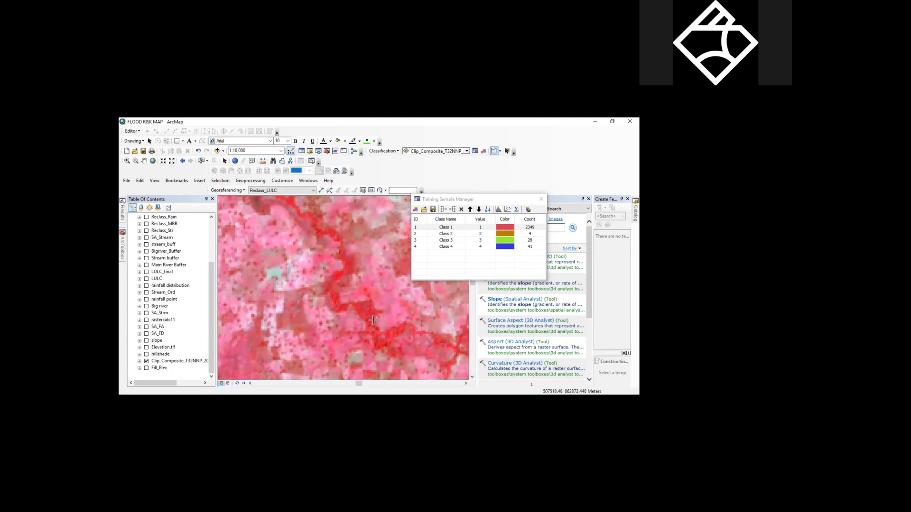
scroll(380, 332, "up", 3)
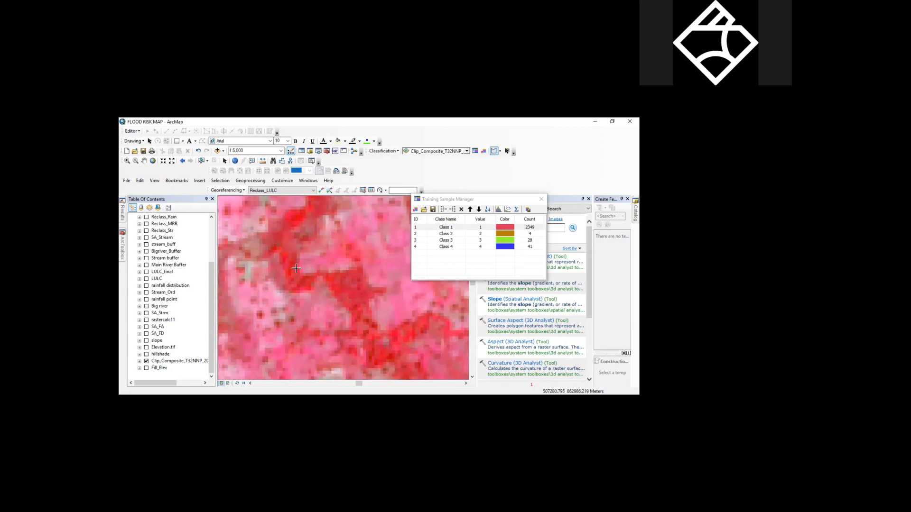
scroll(287, 277, "down", 3)
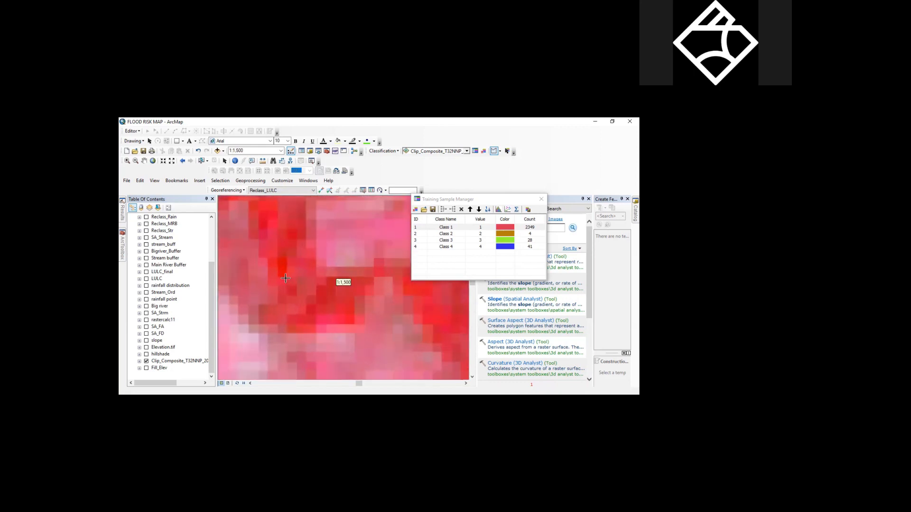
scroll(286, 280, "up", 5)
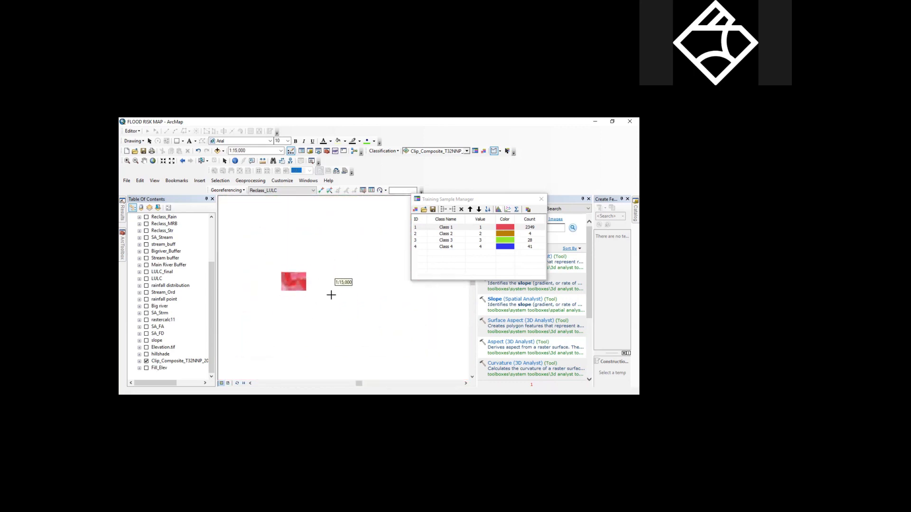
- Examine the composite south and east of the vegetation samples for a training area of another land cover type
scroll(349, 295, "up", 2)
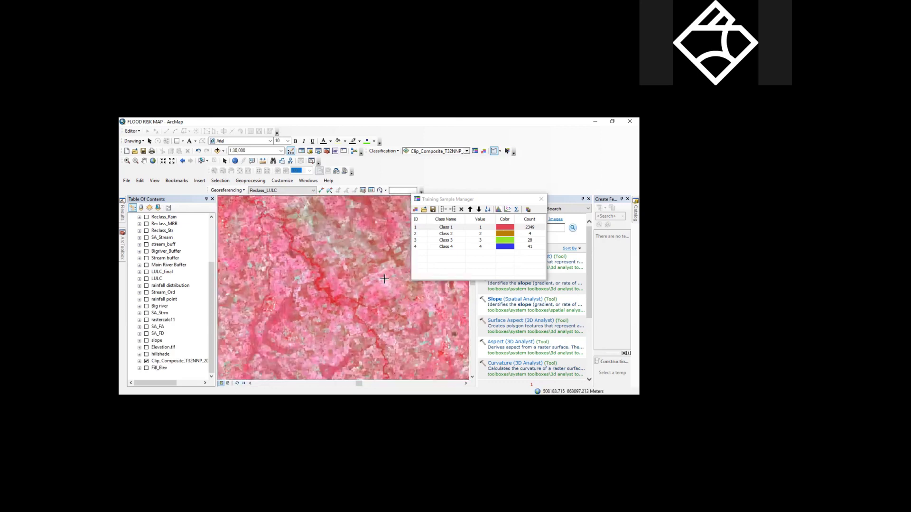
scroll(327, 277, "up", 1)
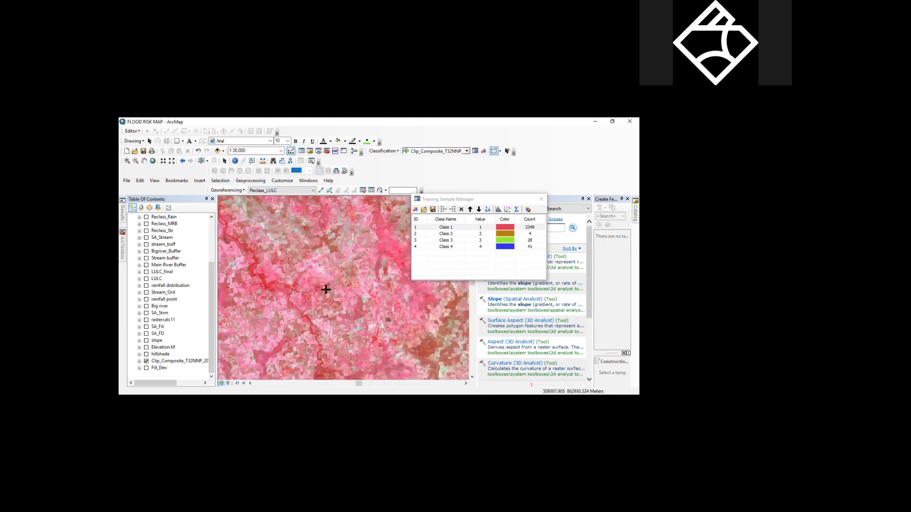
scroll(325, 289, "up", 1)
left_click_drag(354, 257, 273, 349)
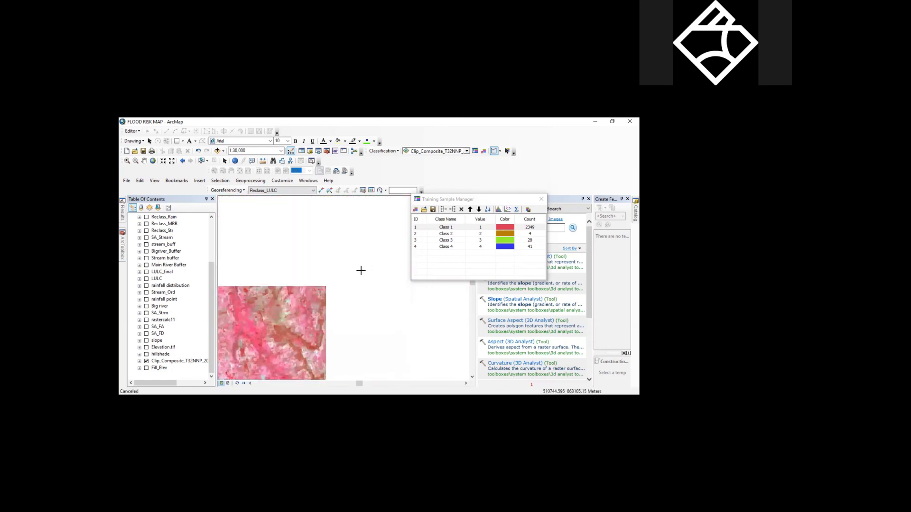
mouse_move(313, 285)
left_mouse_down()
mouse_move(282, 328)
mouse_move(313, 276)
left_mouse_up()
scroll(298, 309, "up", 2)
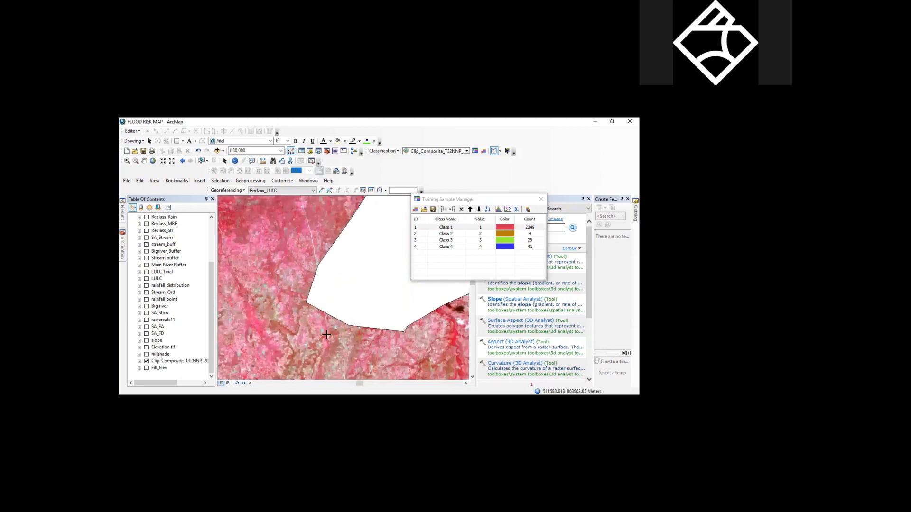
left_click_drag(307, 321, 258, 269)
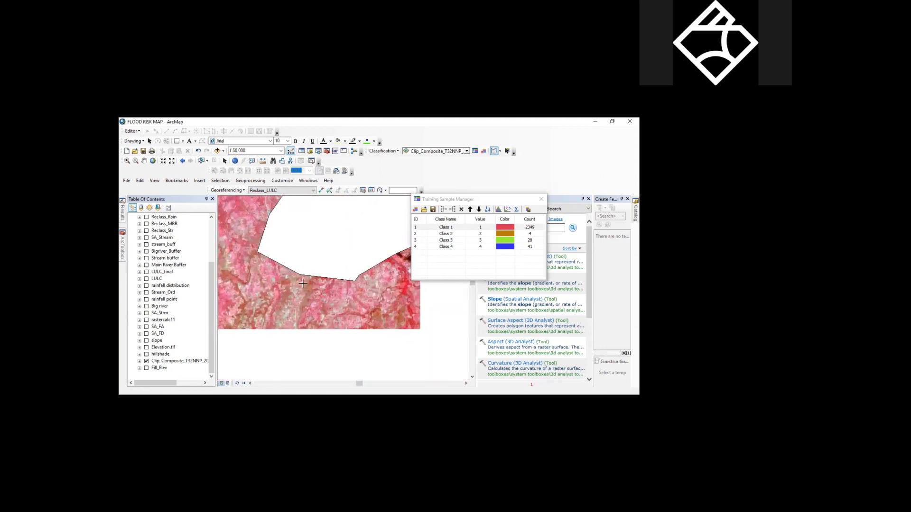
left_click_drag(411, 313, 307, 280)
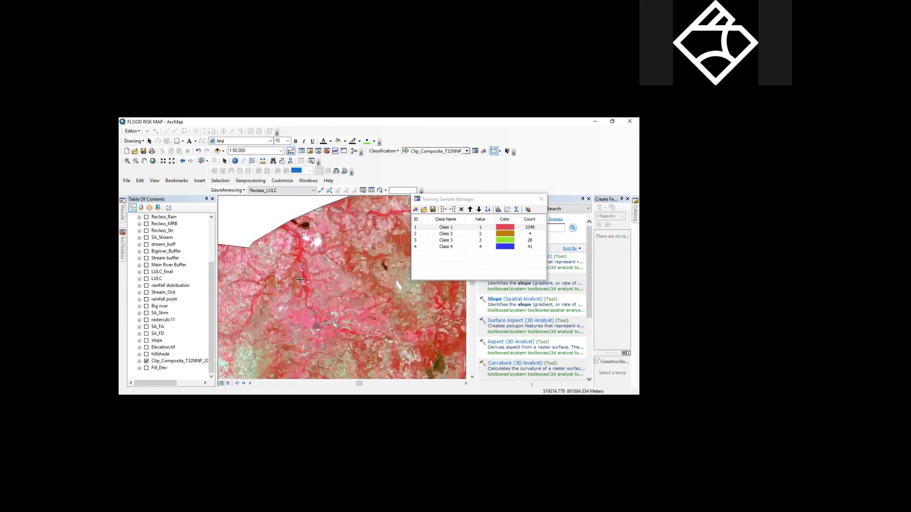
scroll(300, 280, "up", 3)
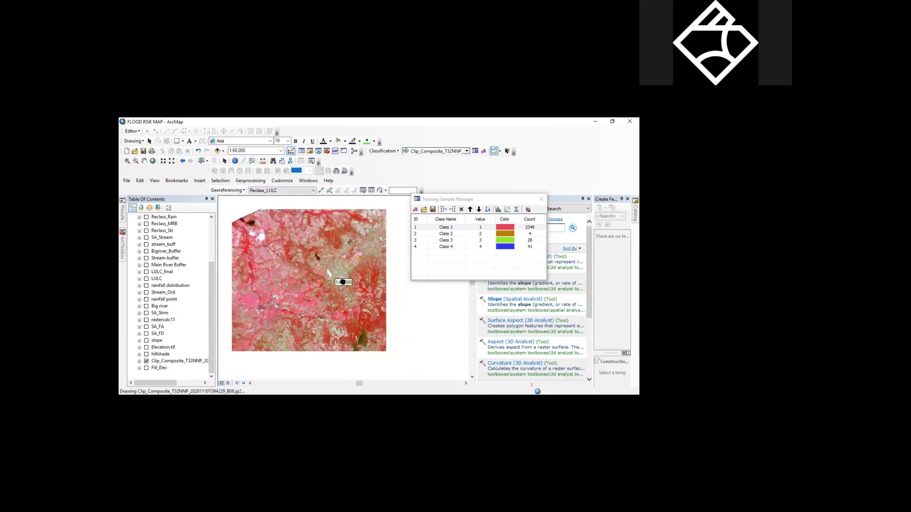
scroll(341, 280, "down", 2)
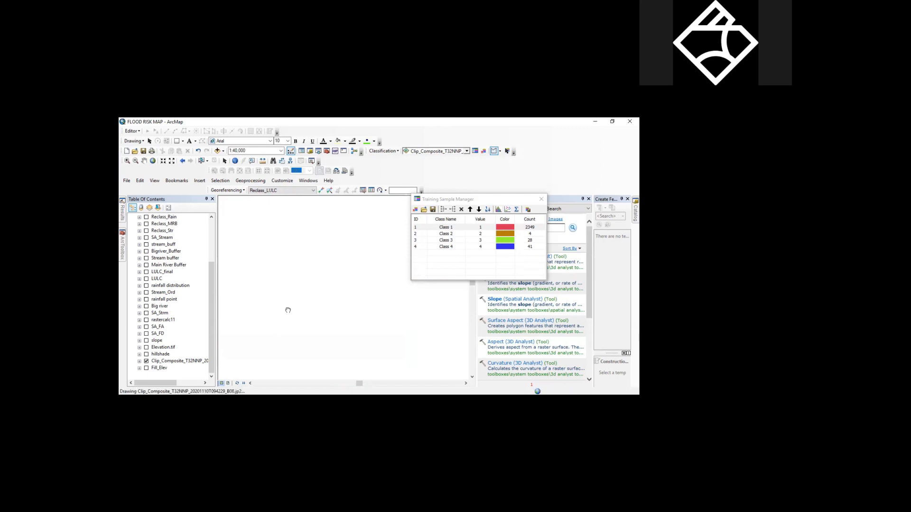
scroll(360, 263, "up", 2)
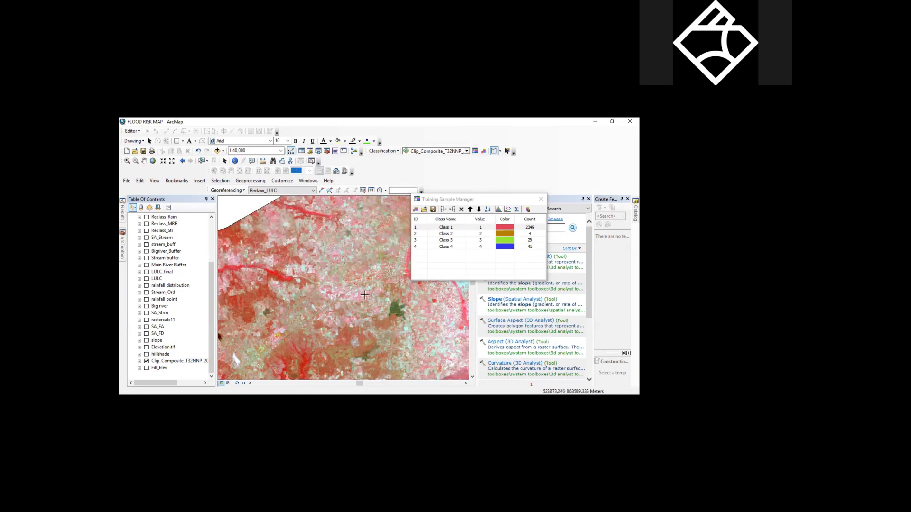
left_click_drag(327, 295, 257, 283)
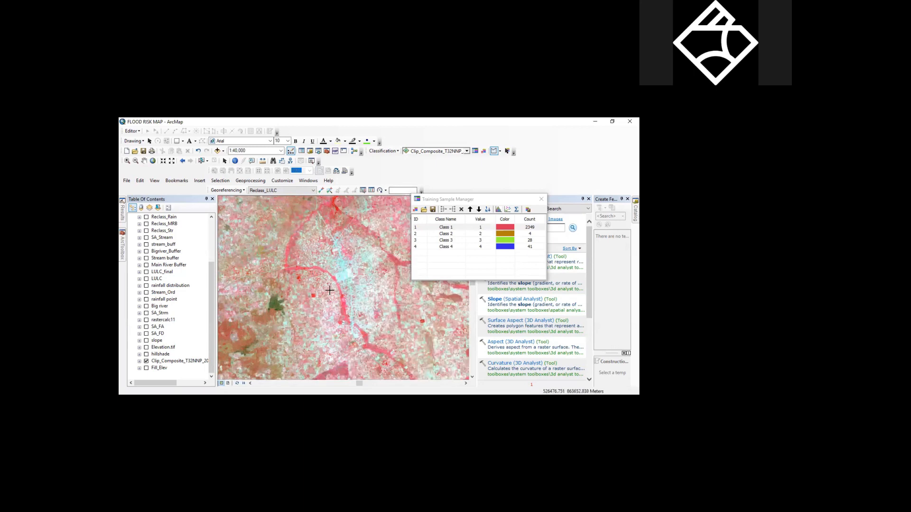
- Draw a fifth training sample polygon over the bright cyan patch just east of the curved red river strip
scroll(367, 273, "down", 5)
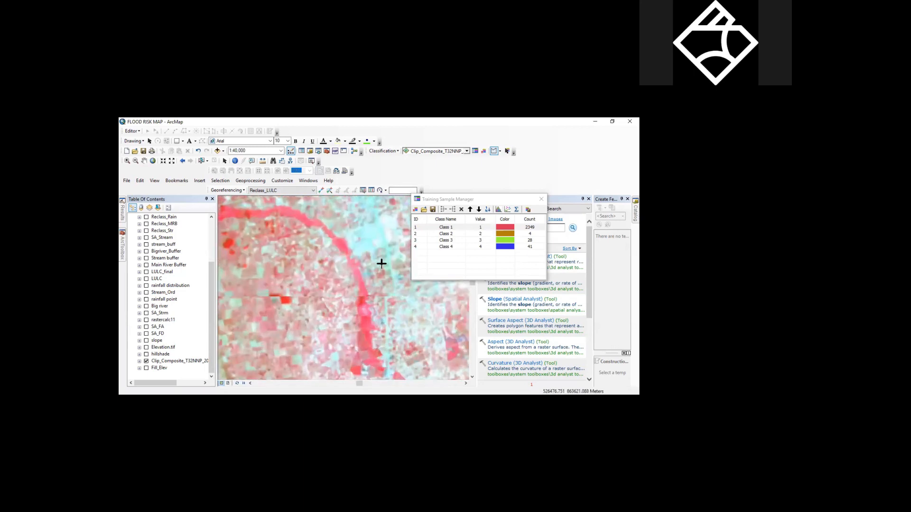
left_click_drag(375, 270, 374, 279)
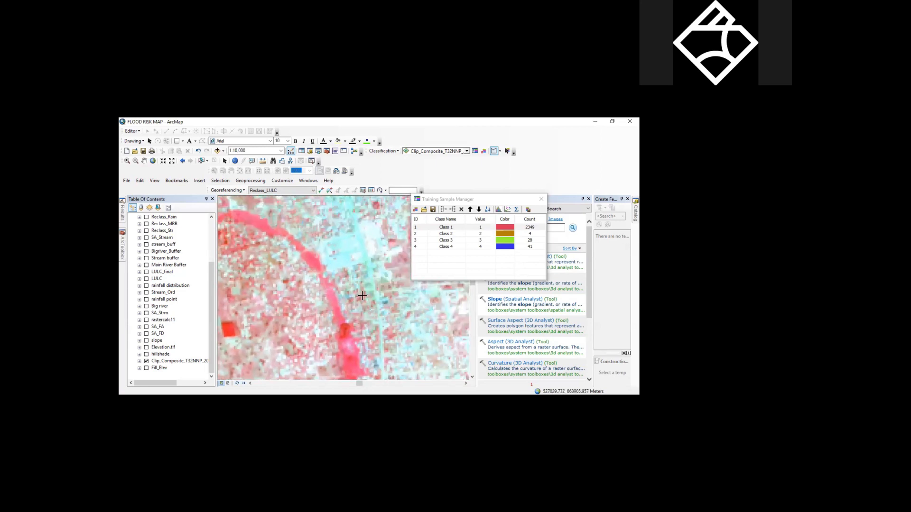
scroll(362, 295, "down", 1)
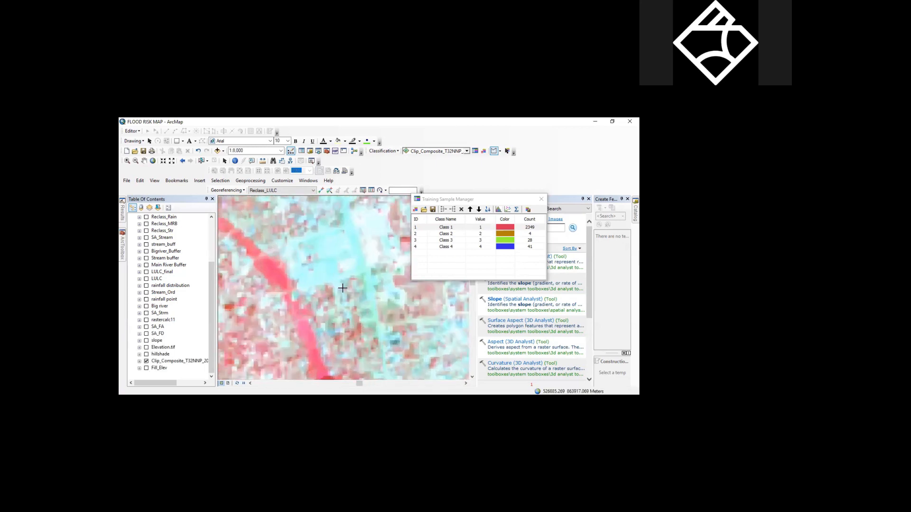
scroll(343, 288, "down", 2)
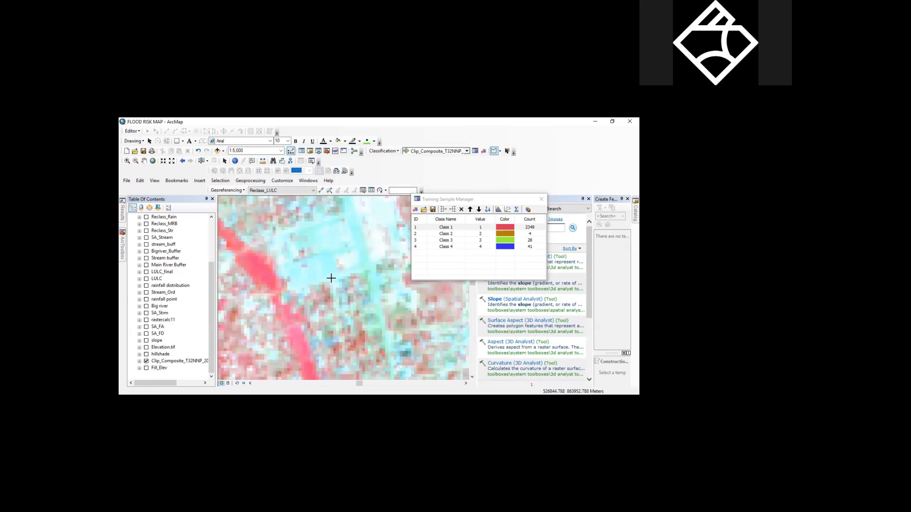
scroll(330, 278, "down", 1)
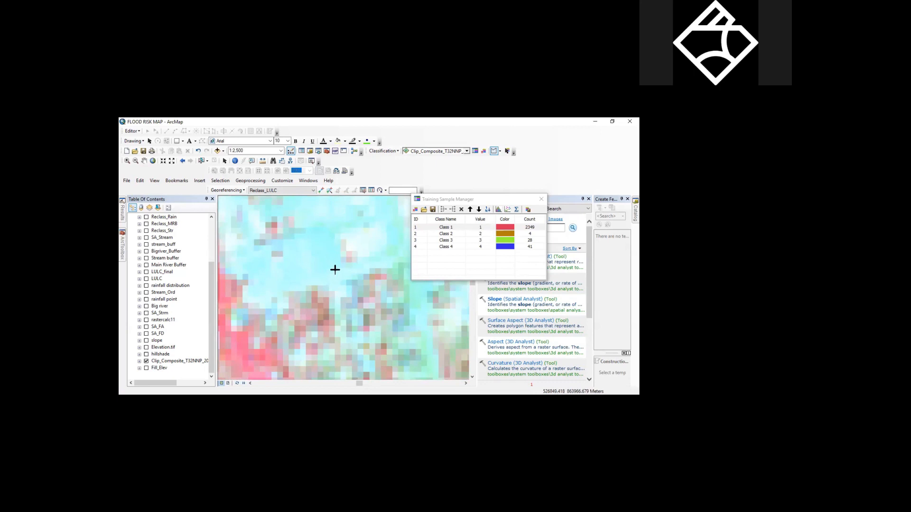
left_click(319, 237)
left_click(309, 244)
left_click(292, 252)
left_click(290, 263)
double_click(275, 273)
scroll(288, 299, "up", 1)
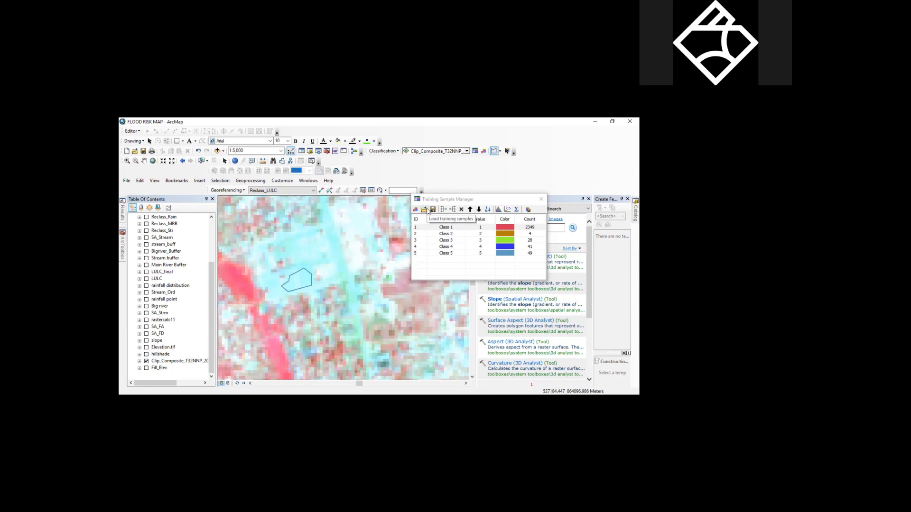
- Rename the first training class, Class 1, as WaterBody
left_click(446, 228)
left_click(446, 227)
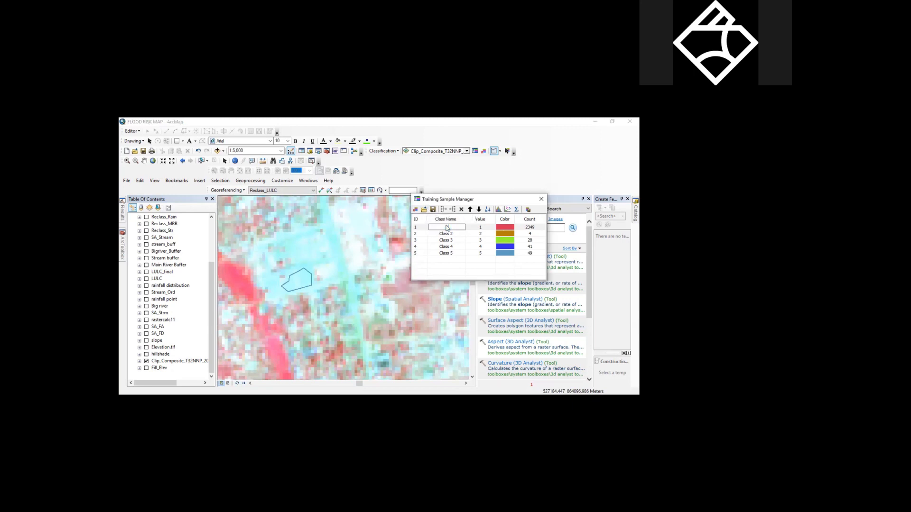
type("WaterBody")
left_click(472, 229)
- Merge training classes Class 2, Class 3 and Class 4 into one and name the merged class Vegetation
double_click(463, 233)
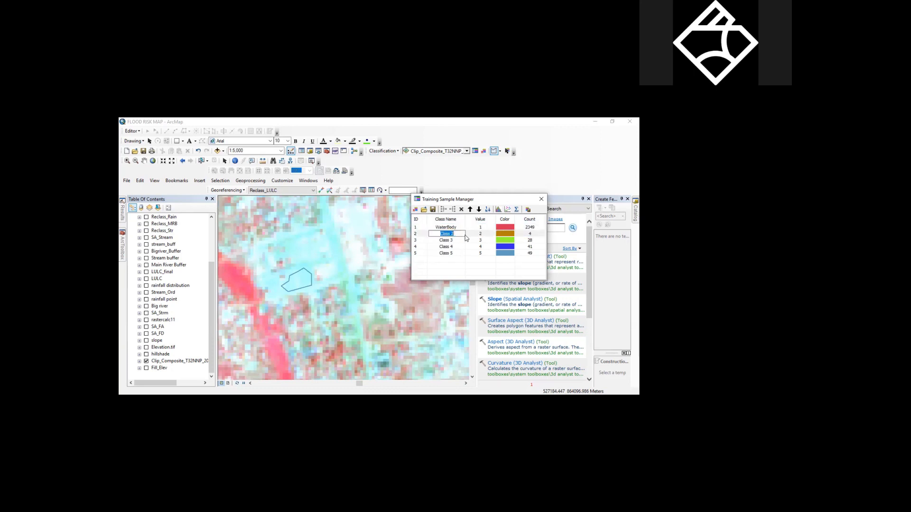
left_click(471, 235)
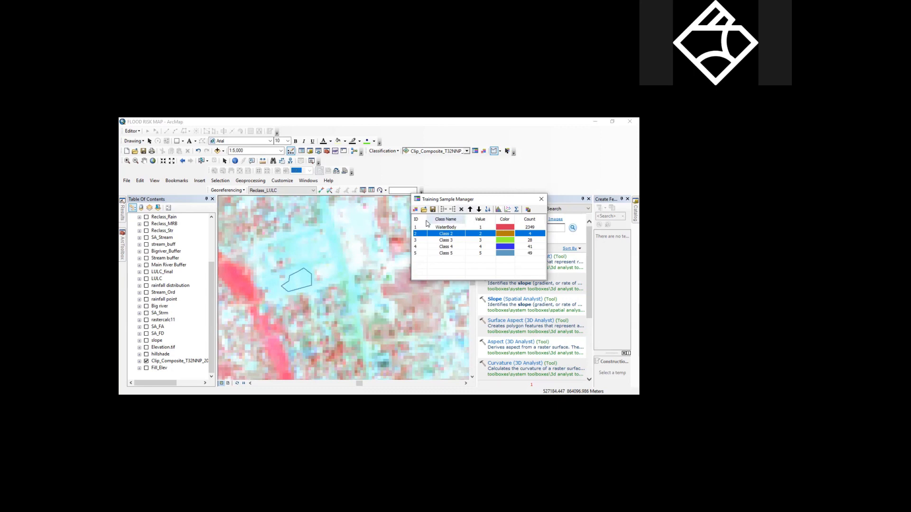
double_click(459, 247)
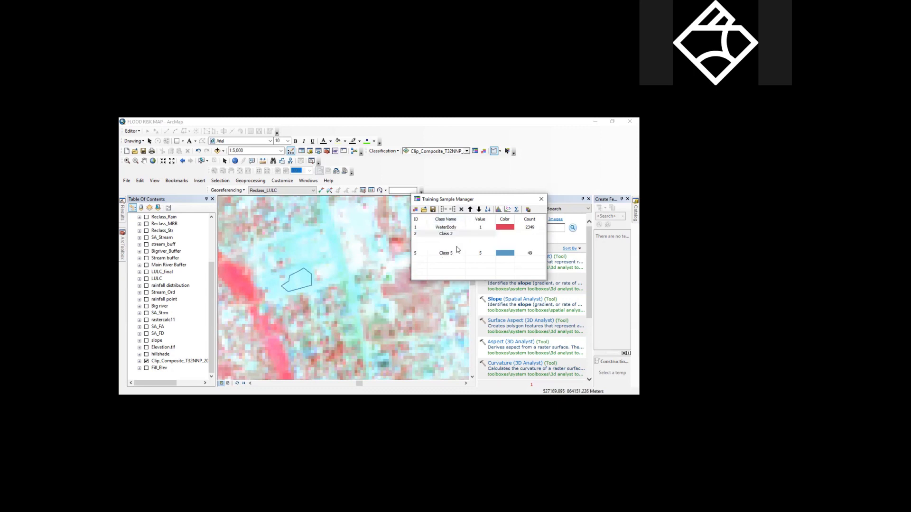
left_click(459, 236, "shift")
left_click(425, 232)
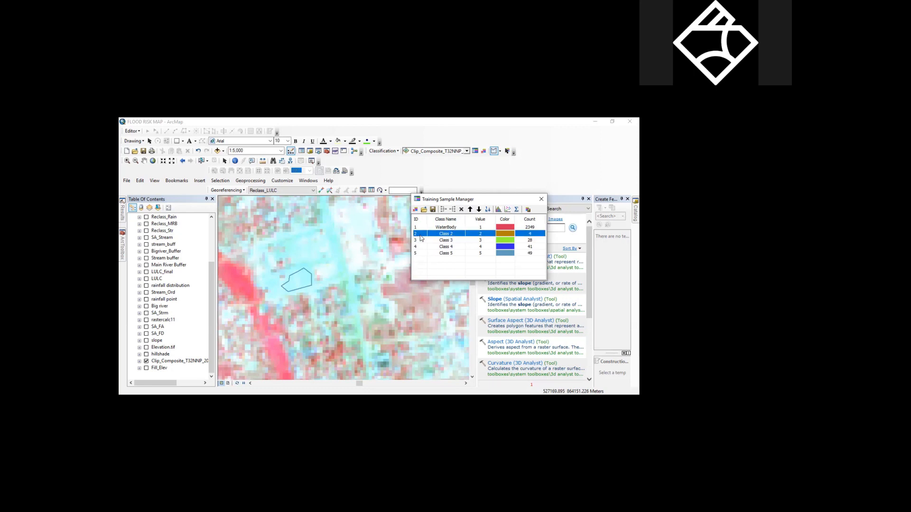
left_click(459, 247, "shift")
left_click(460, 248)
left_click(461, 234, "shift")
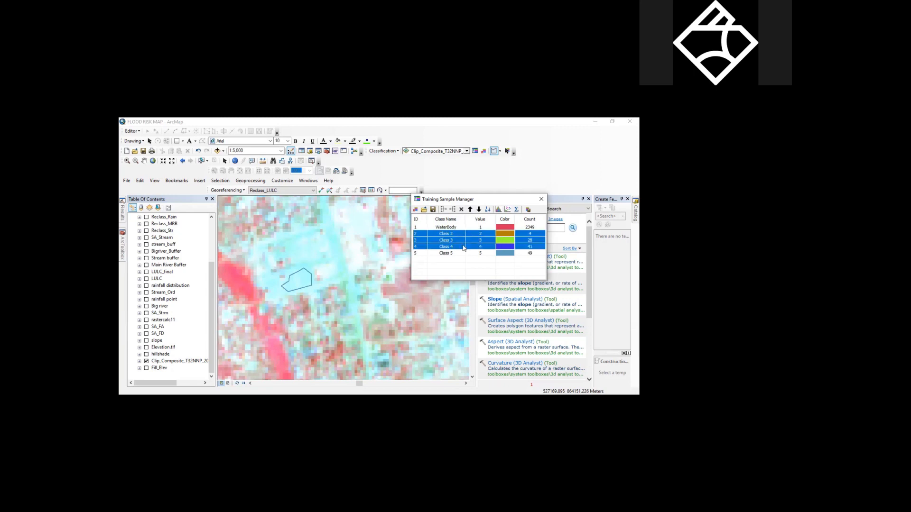
left_click(444, 210)
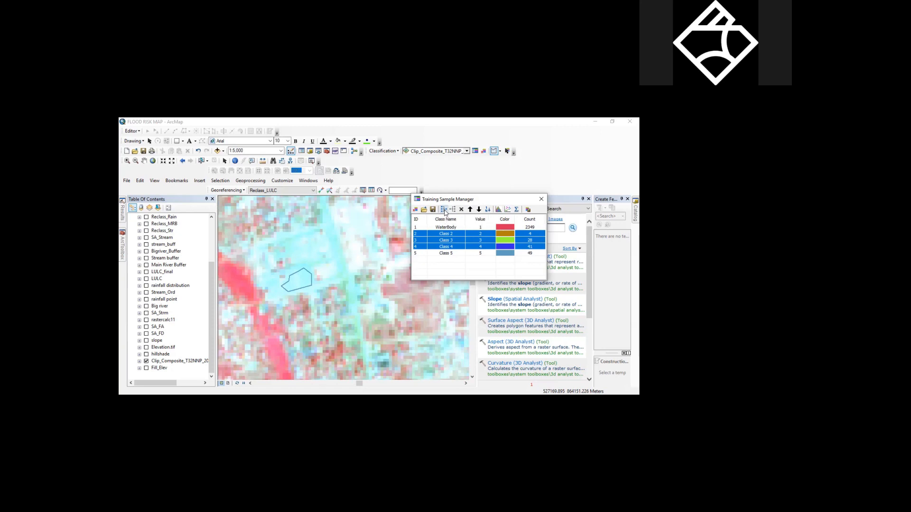
double_click(452, 233)
type("Vegetation")
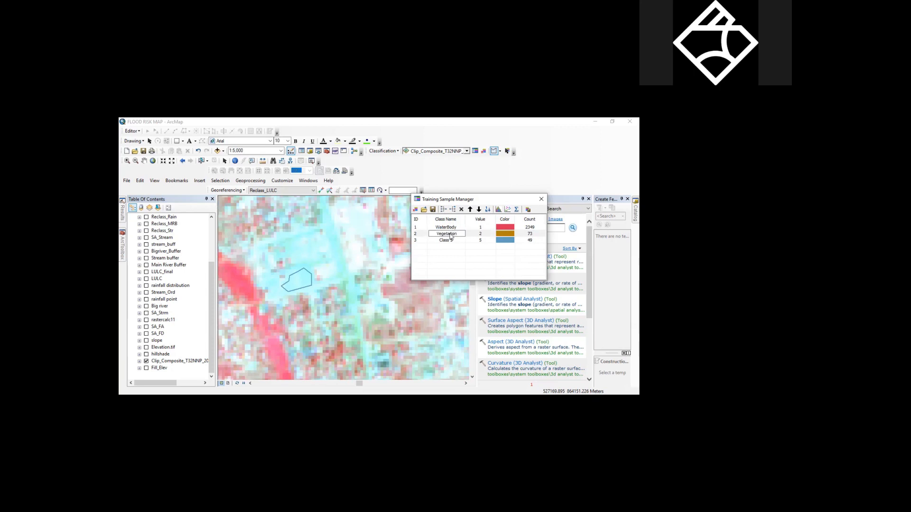
- Highlight the Class 5 sample on the map and examine the composite southeast of it for another similar cyan area
left_click(423, 242)
left_click(424, 244)
left_click(423, 242)
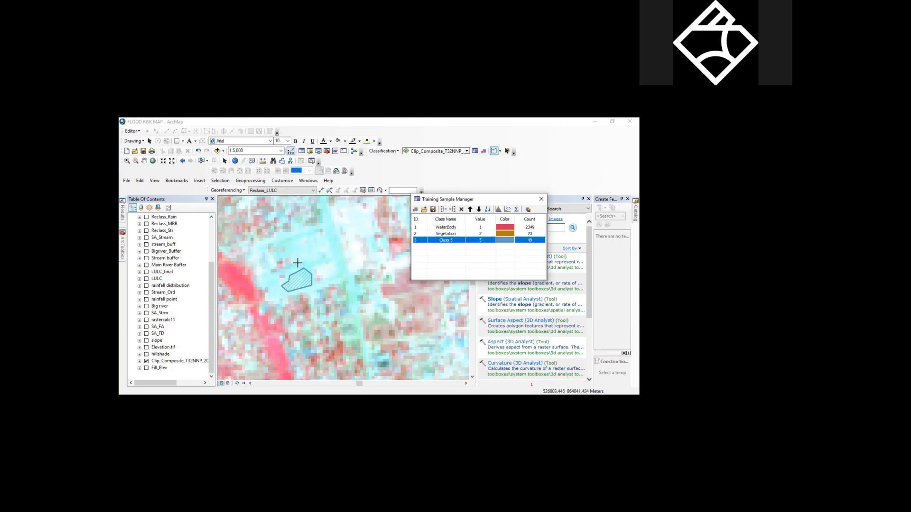
scroll(334, 273, "up", 2)
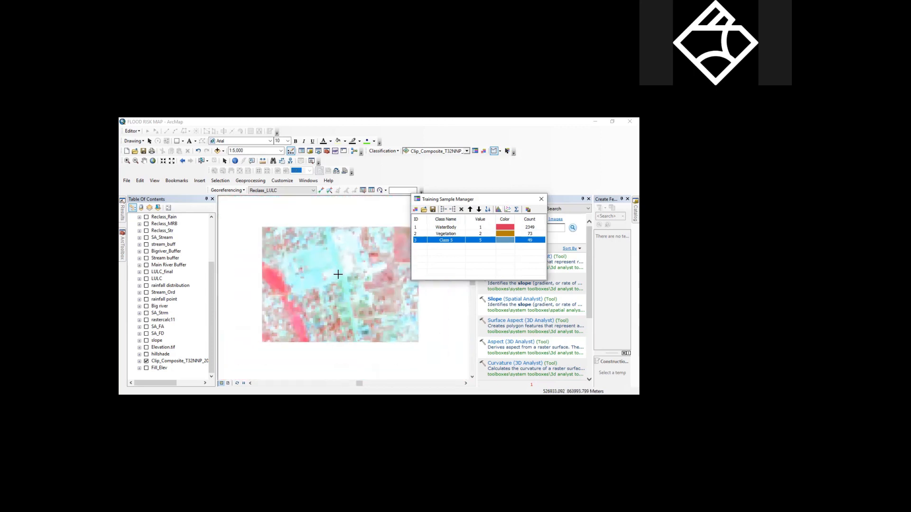
scroll(338, 274, "up", 2)
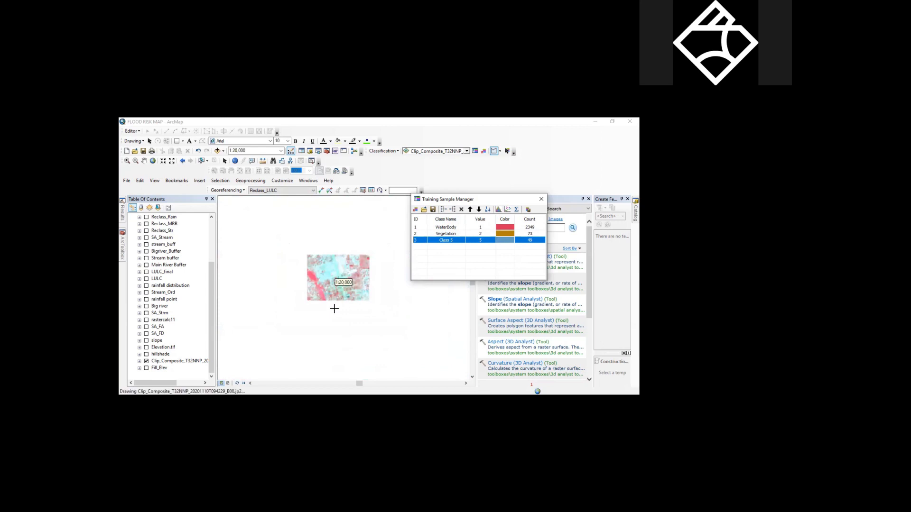
scroll(329, 304, "down", 3)
scroll(331, 305, "up", 3)
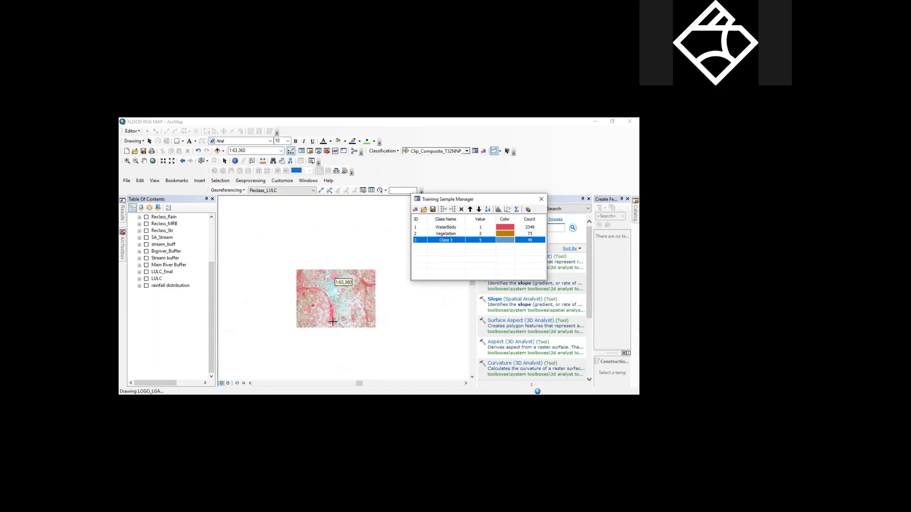
scroll(325, 320, "down", 3)
scroll(306, 253, "down", 2)
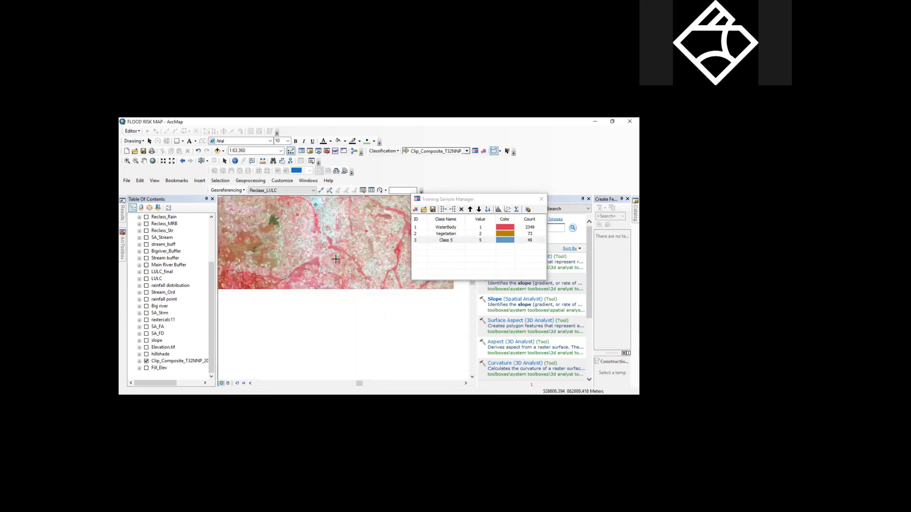
left_click_drag(336, 262, 333, 260)
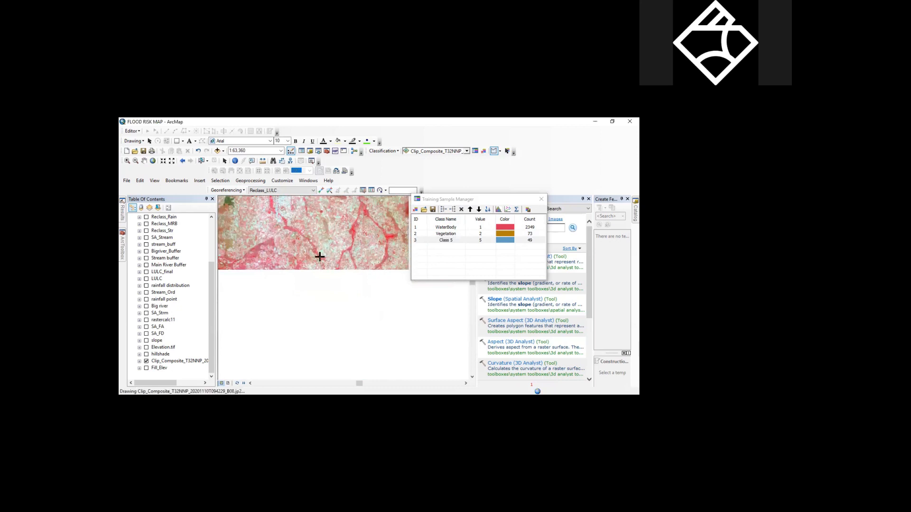
- Draw a small training sample polygon over a cyan patch between the red stream branches southeast of the Class 5 sample
scroll(320, 256, "down", 1)
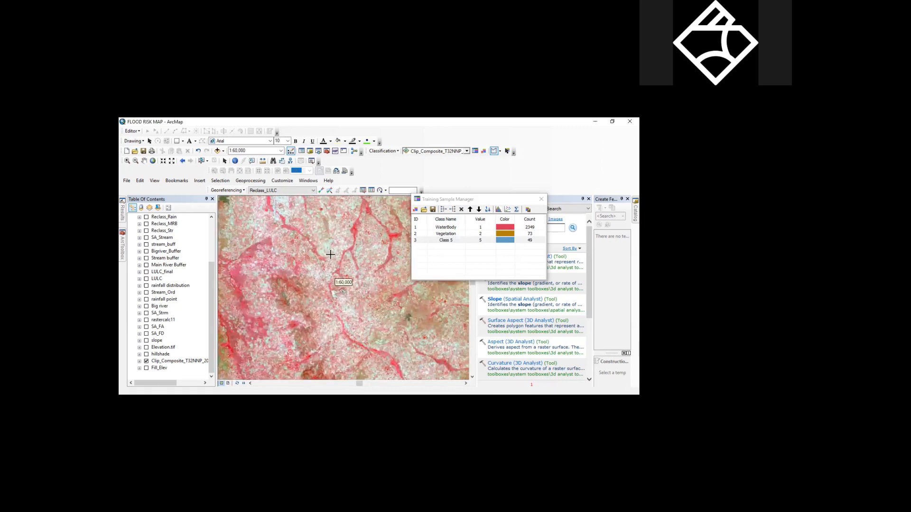
scroll(326, 254, "down", 5)
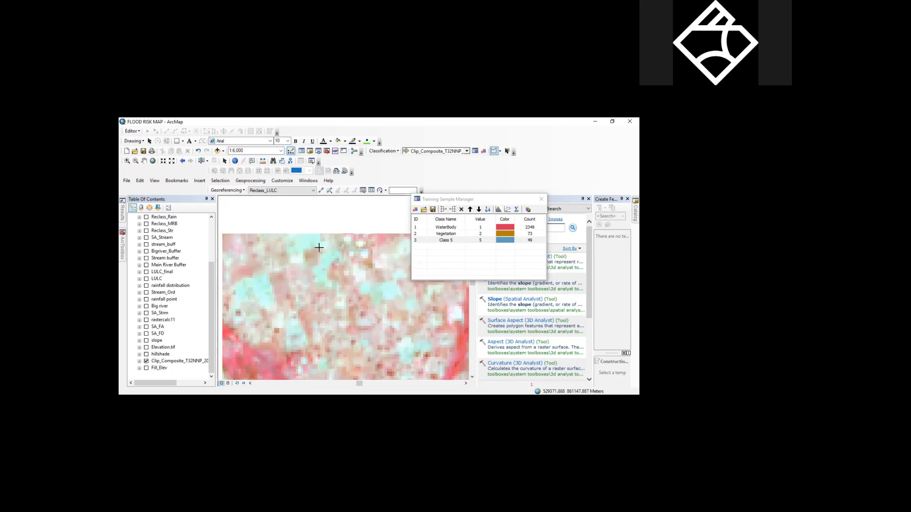
scroll(319, 248, "down", 1)
left_click(296, 255)
left_click(319, 234)
left_click(303, 234)
double_click(297, 242)
scroll(295, 266, "up", 2)
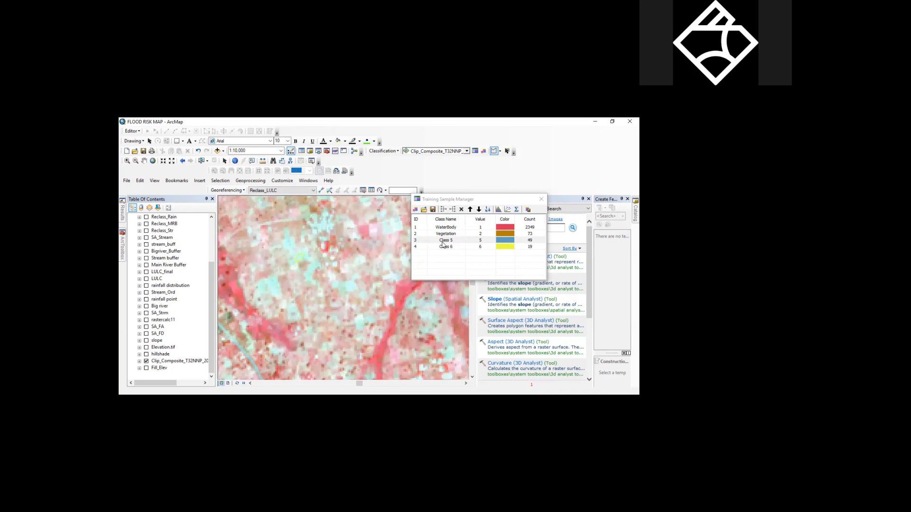
- Merge training classes Class 5 and Class 6 into one and name the merged class Built up/Bare land
left_click(424, 246, "shift")
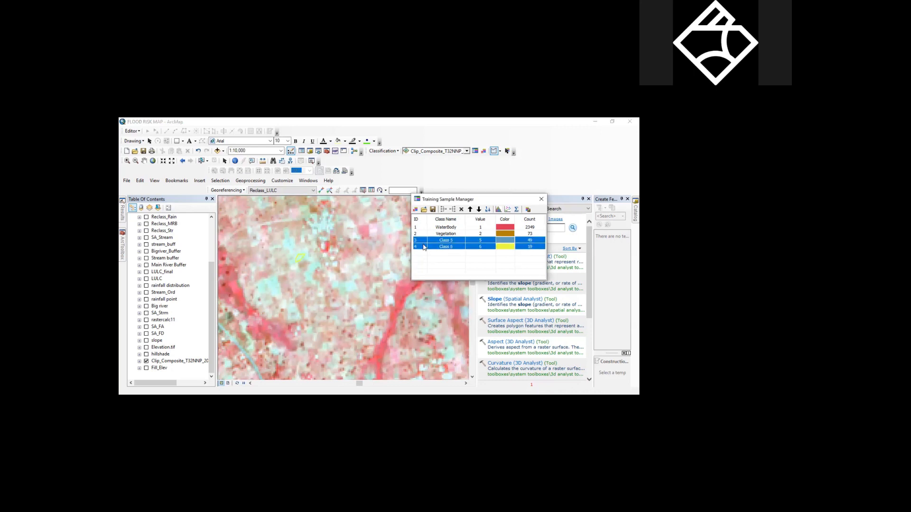
left_click(443, 210)
double_click(448, 240)
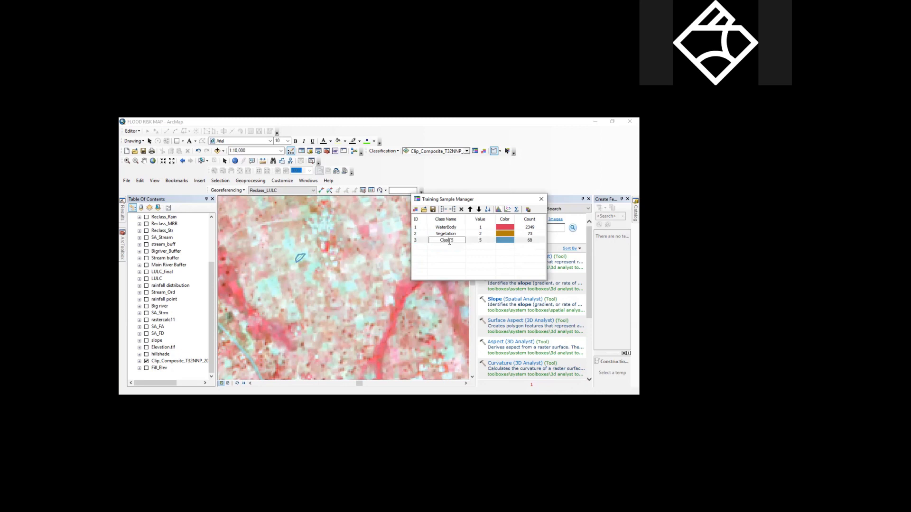
left_click_drag(457, 242, 426, 245)
type("Builtup/Bare land")
left_click(440, 240)
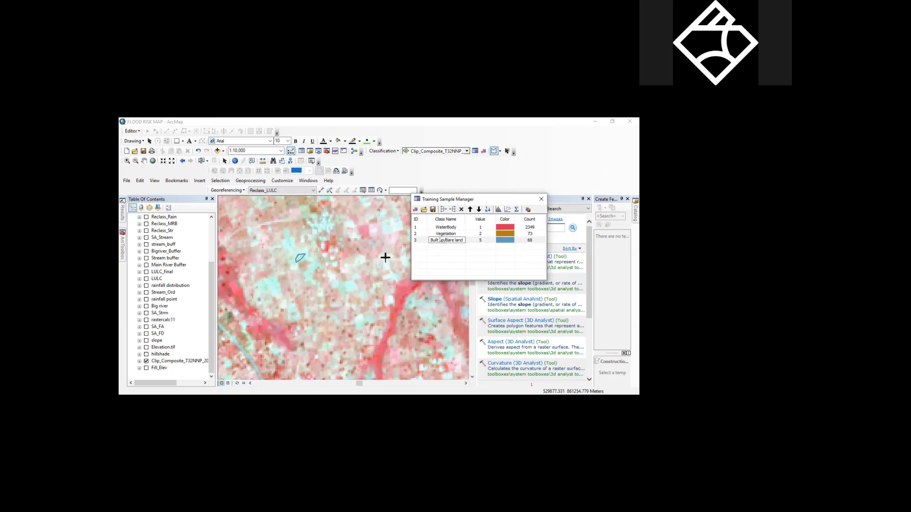
- Save the training samples as a signature file named Logo_trsam.gsg in the project folder
left_click(528, 211)
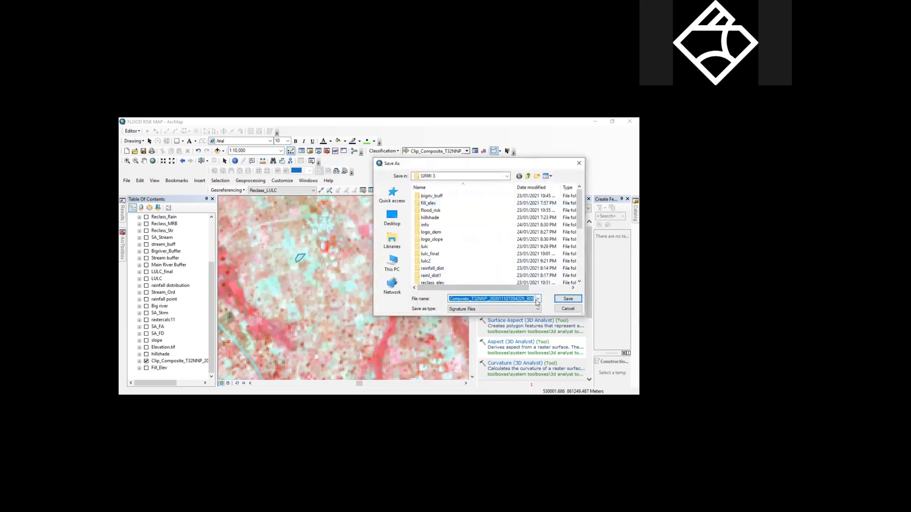
left_click(538, 299)
left_click(538, 299)
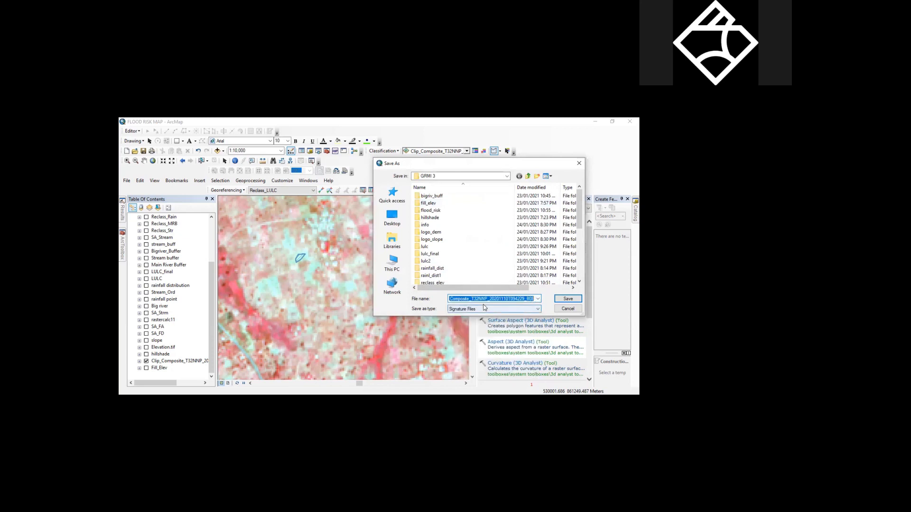
type("Logo_")
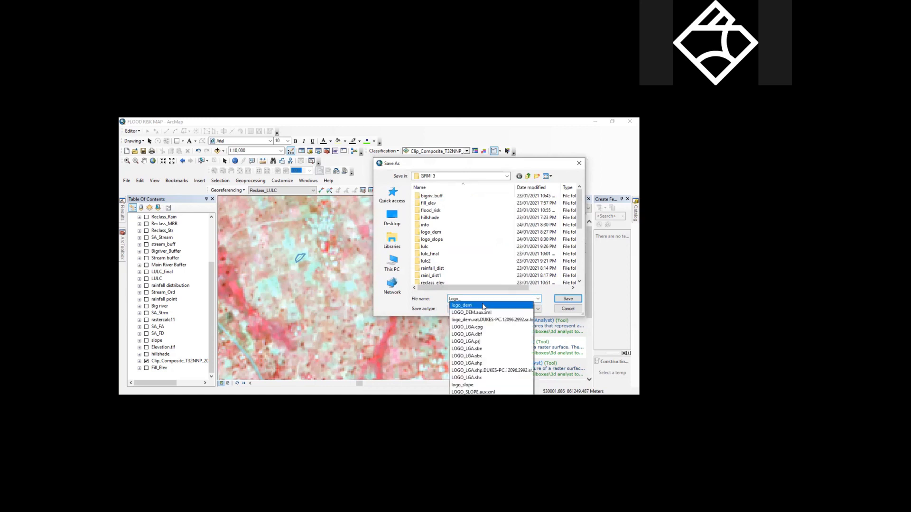
type("trsam.gsg")
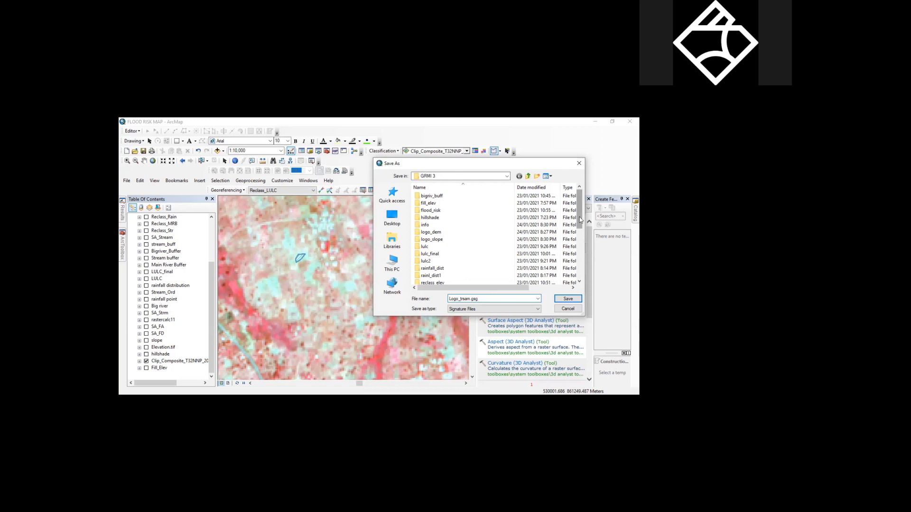
left_click_drag(579, 215, 588, 284)
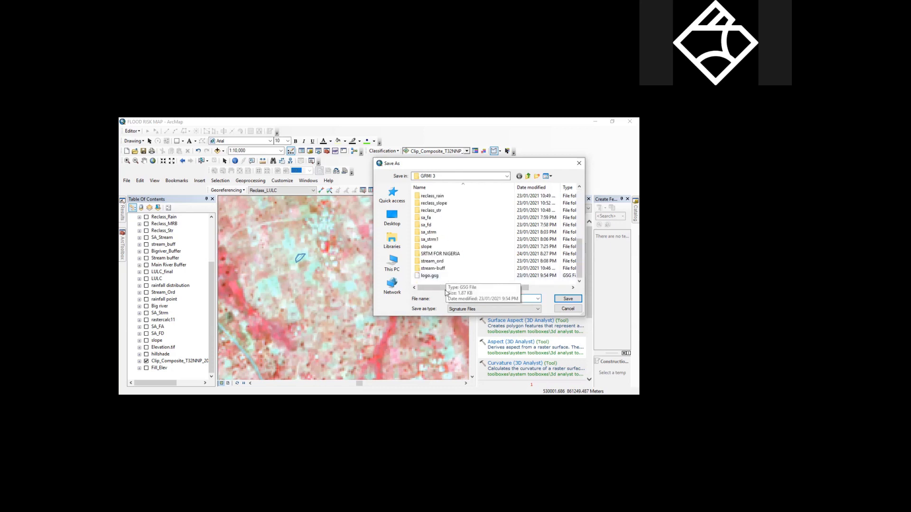
left_click(567, 299)
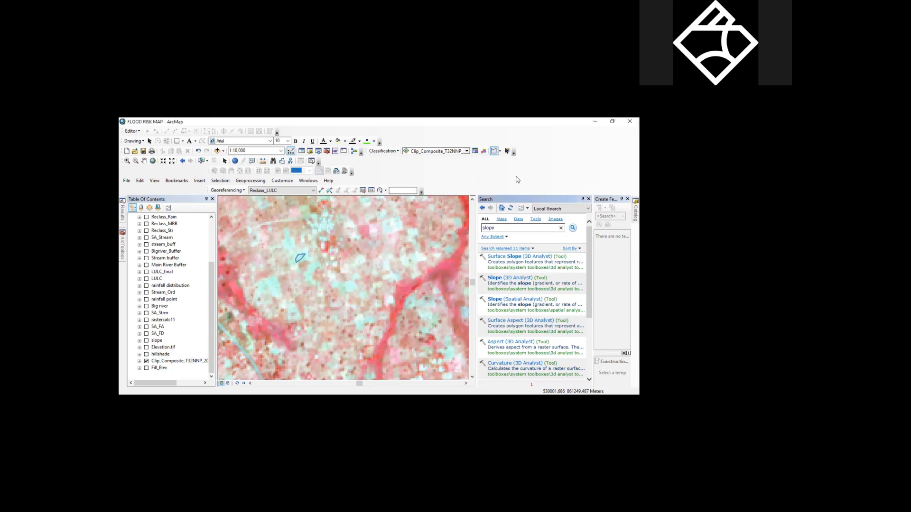
- Set up a Maximum Likelihood Classification with the clipped composite as the input raster band
left_click(397, 151)
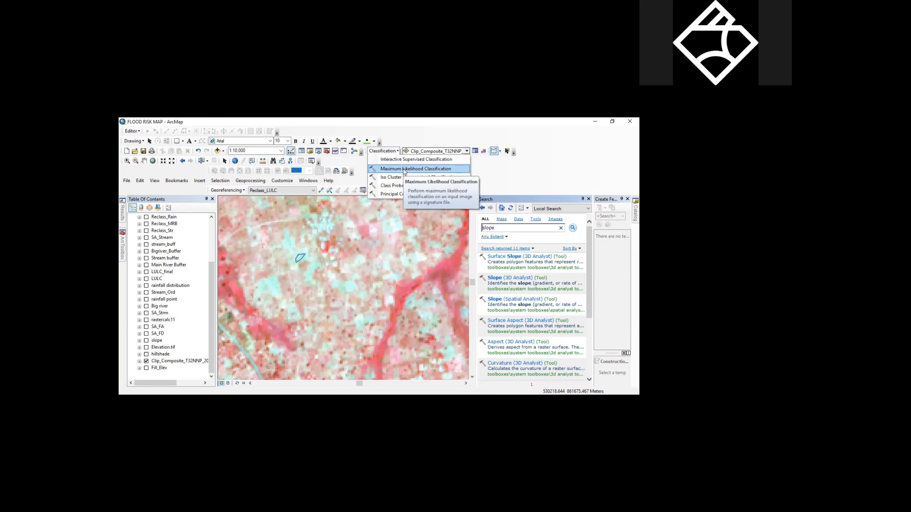
left_click(404, 170)
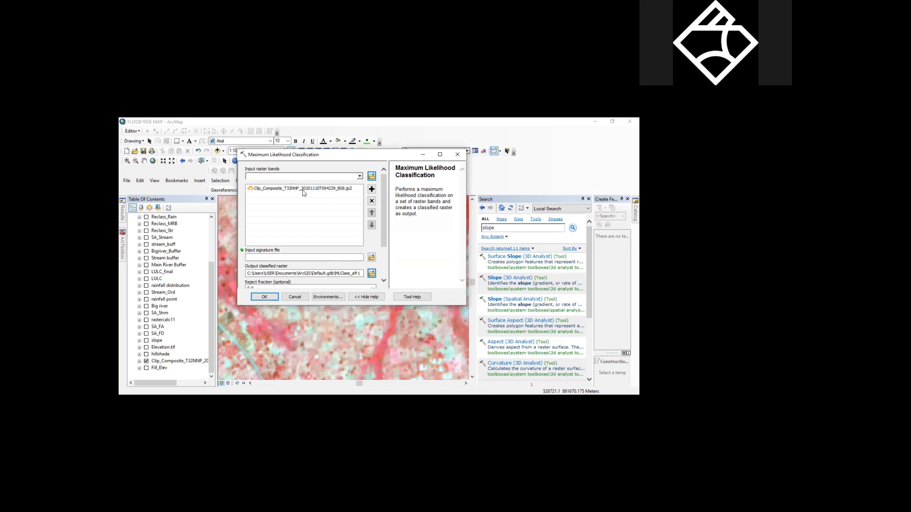
left_click(371, 190)
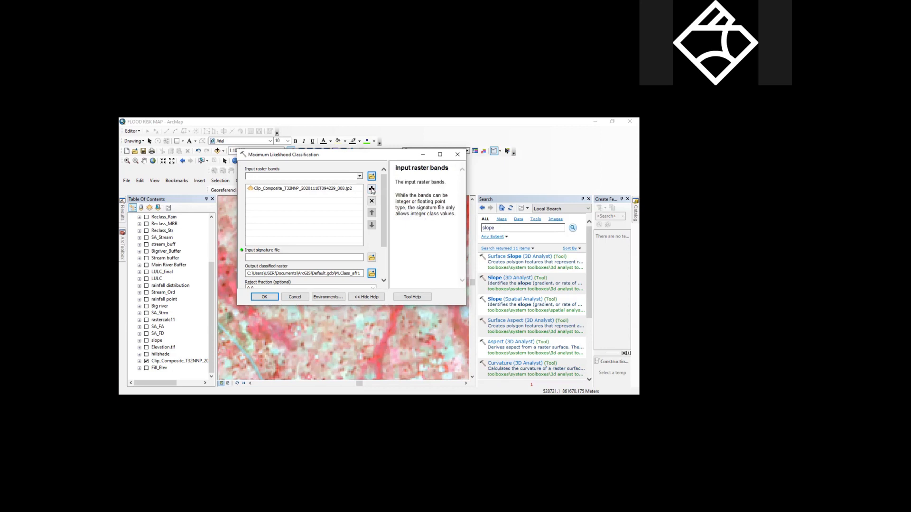
- Add the clipped composite a second time to the input raster bands and remove the duplicate entry
left_click(359, 177)
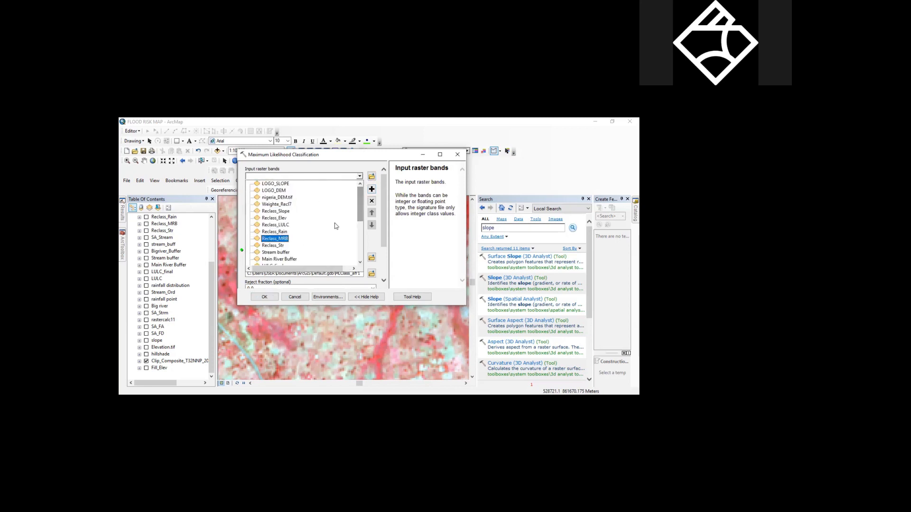
left_click_drag(360, 212, 360, 237)
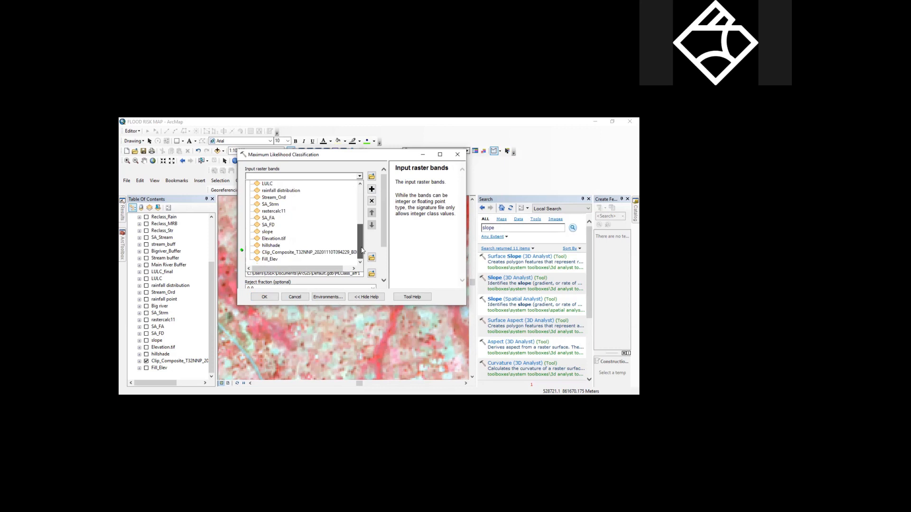
left_click(327, 252)
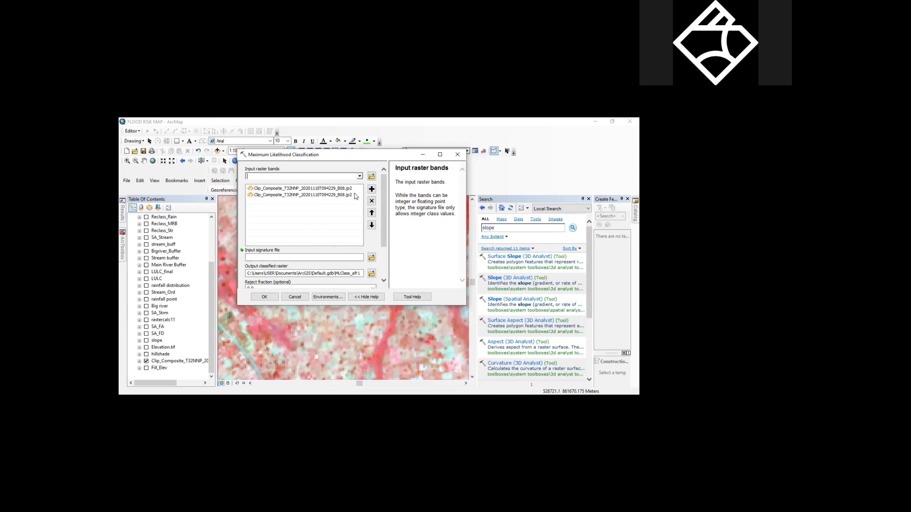
left_click(355, 196)
left_click(372, 202)
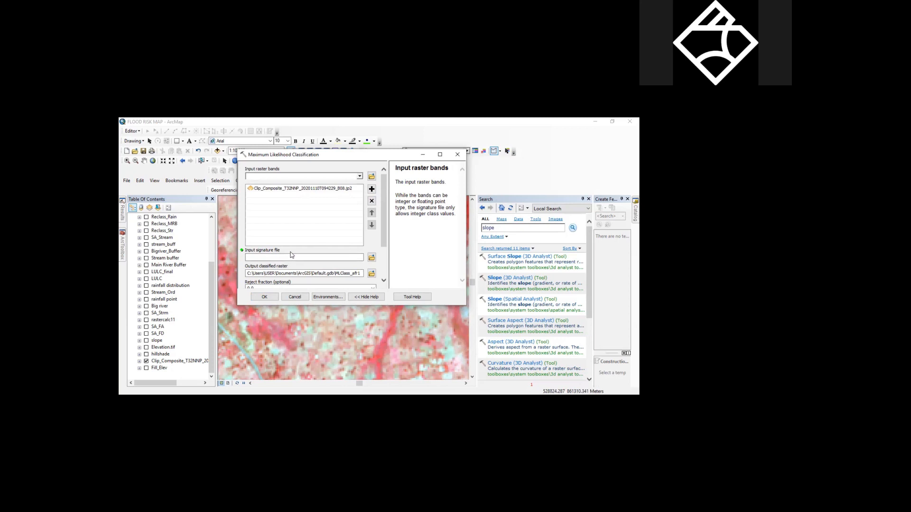
- Choose logo_trsam.gsg from the project folder on the desktop as the input signature file and review the remaining classification settings
left_click(372, 259)
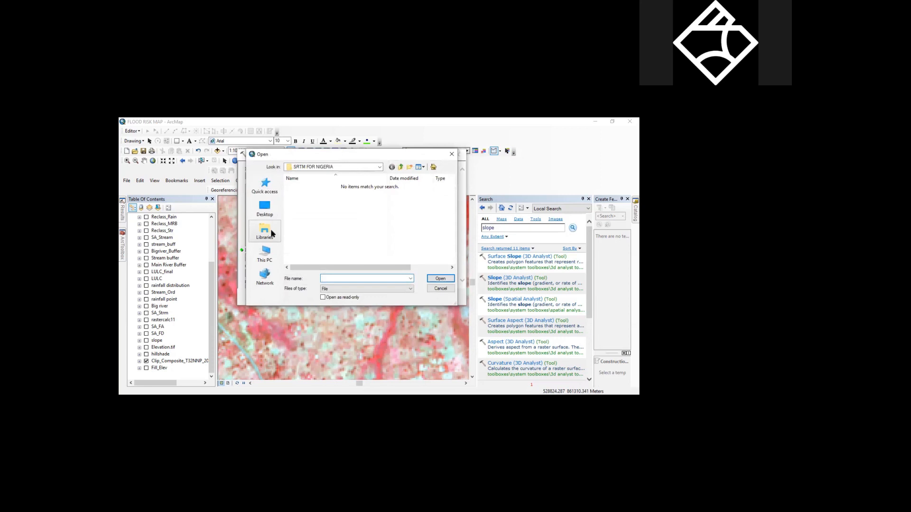
left_click(265, 207)
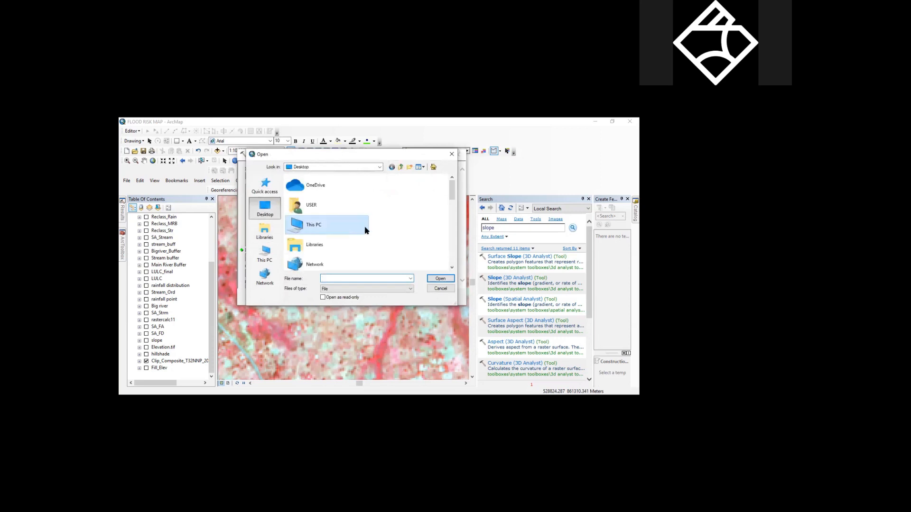
left_click_drag(450, 189, 449, 223)
double_click(311, 230)
left_click_drag(454, 198, 453, 247)
left_click(332, 259)
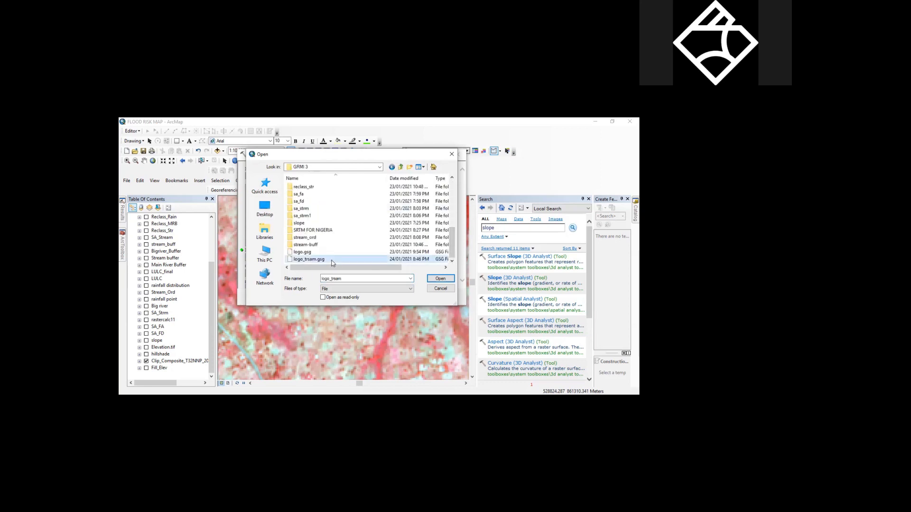
left_click(439, 279)
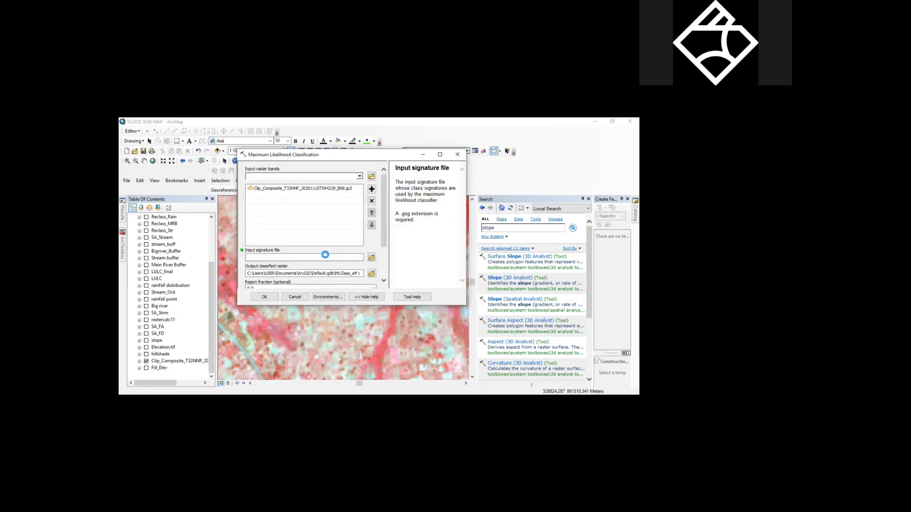
left_click_drag(384, 246, 384, 280)
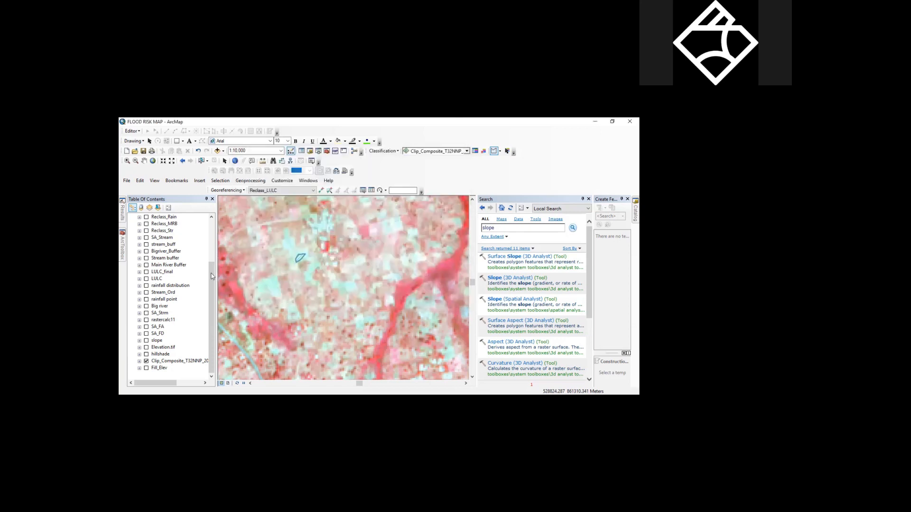
- Show the LULC_final layer, hide the clipped composite and zoom to the full extent of LULC_final
scroll(160, 296, "up", 1)
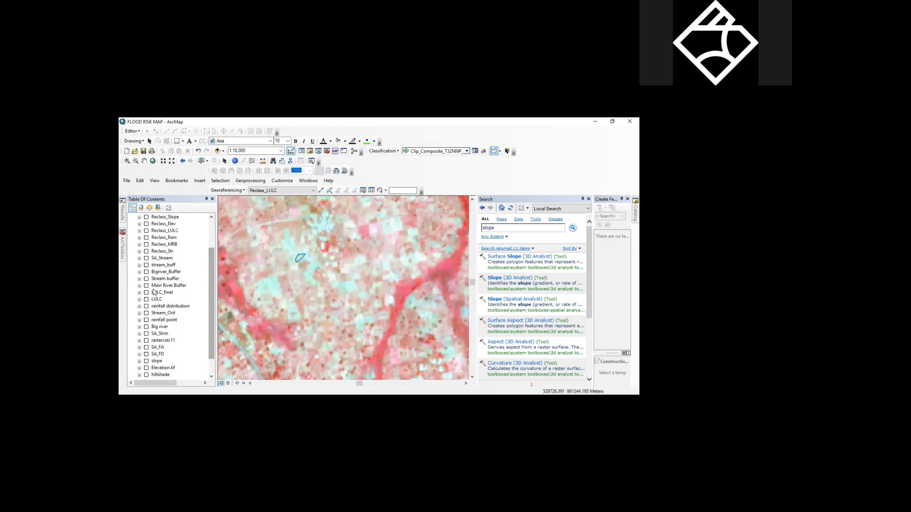
left_click(147, 292)
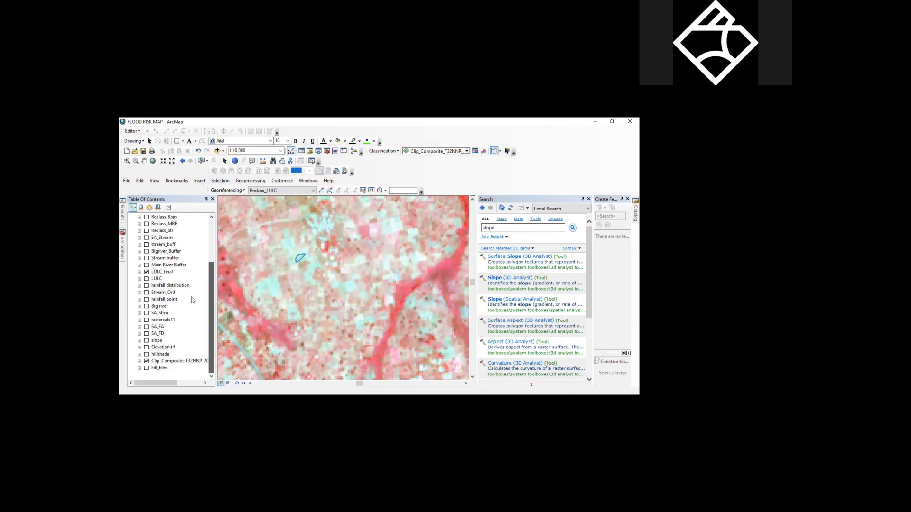
scroll(176, 287, "down", 1)
left_click(146, 361)
right_click(168, 274)
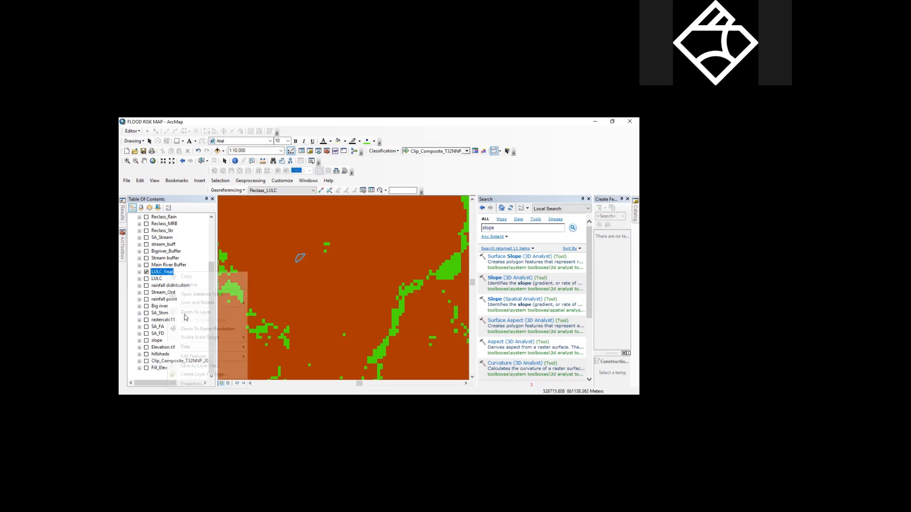
left_click(194, 312)
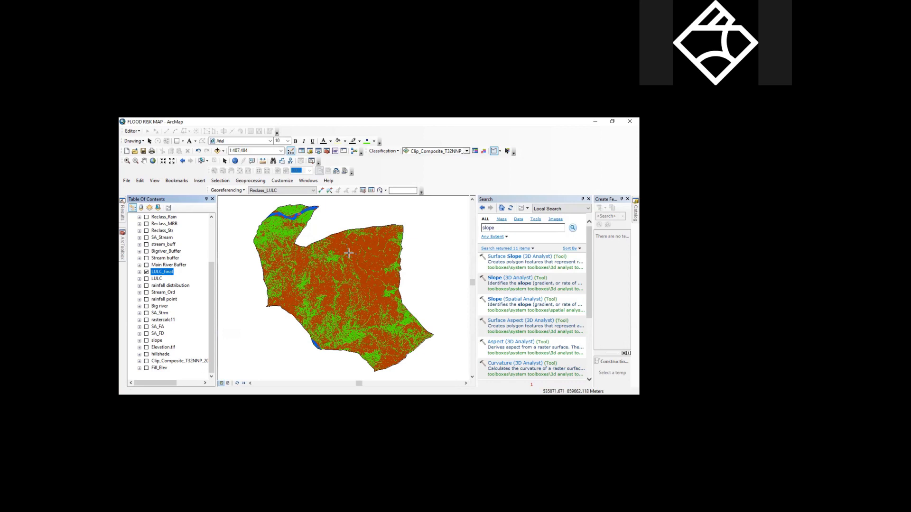
- Clear the training samples and examine the LULC_final classes from the northern river to the southern part of the study area
left_click(484, 152)
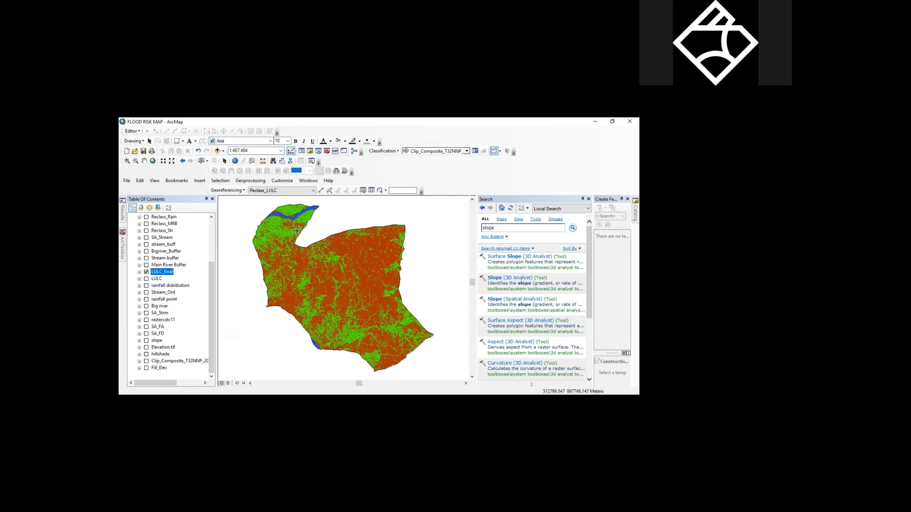
scroll(290, 219, "up", 1)
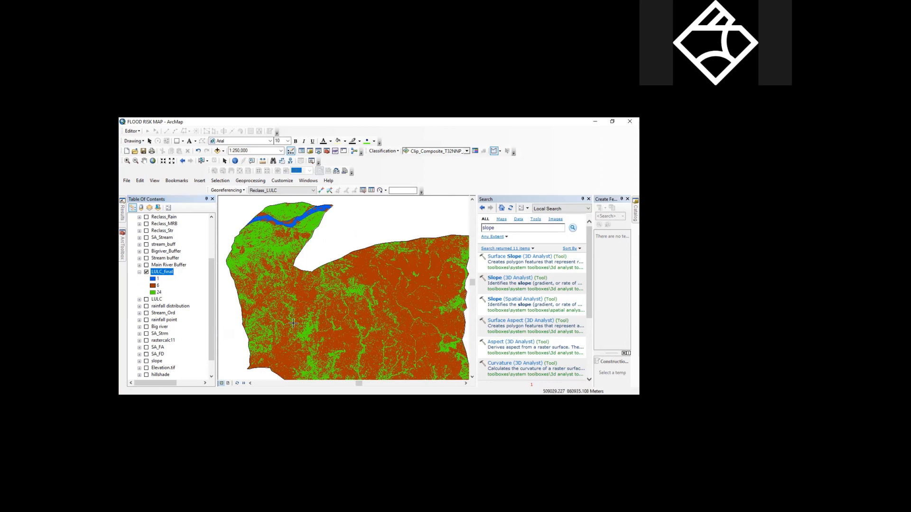
left_click_drag(304, 343, 267, 284)
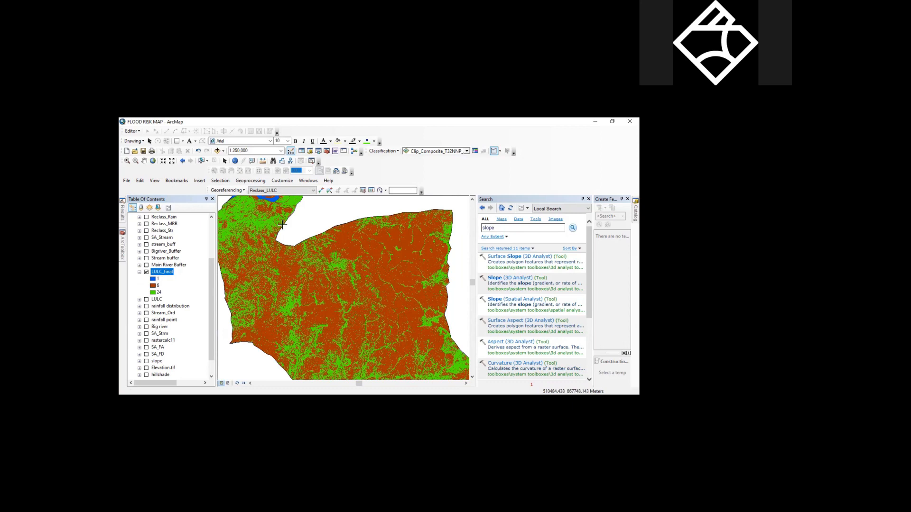
left_click_drag(264, 210, 272, 224)
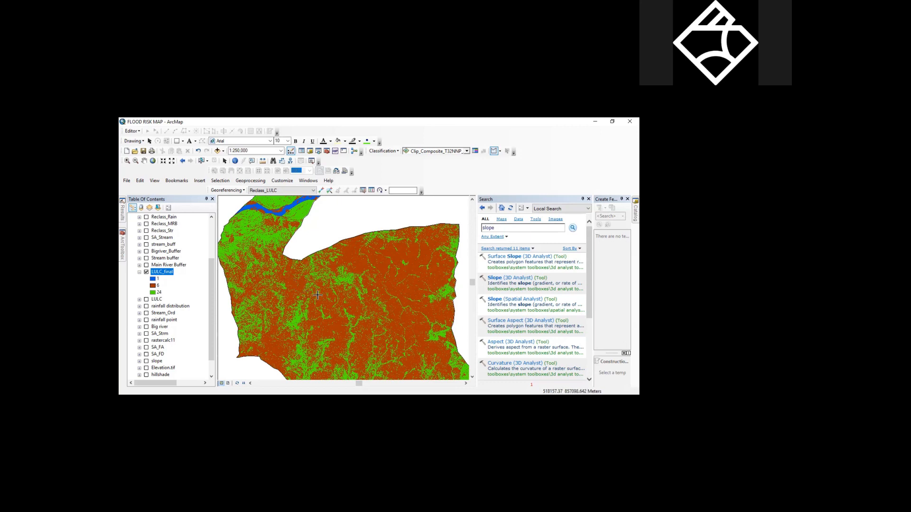
left_click_drag(318, 295, 322, 257)
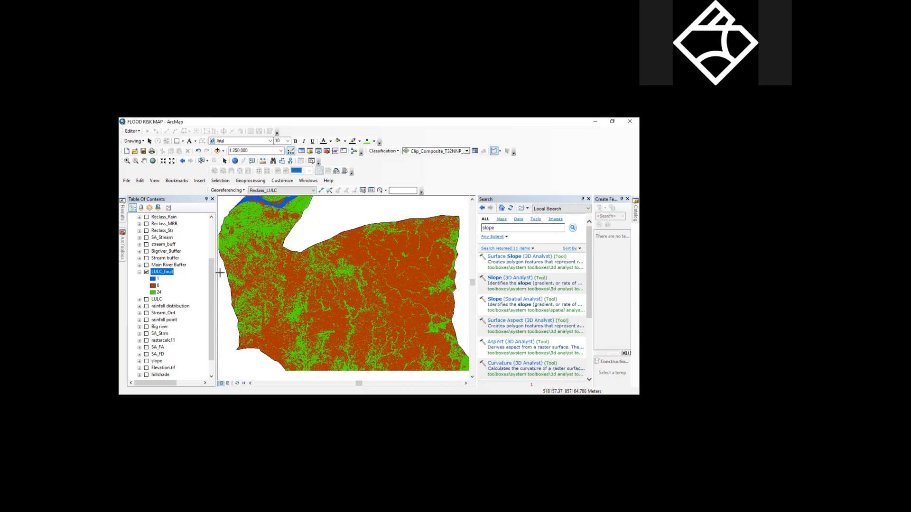
- Add a text field named LULC with a length of 50 to the LULC_final attribute table
right_click(169, 274)
left_click(192, 294)
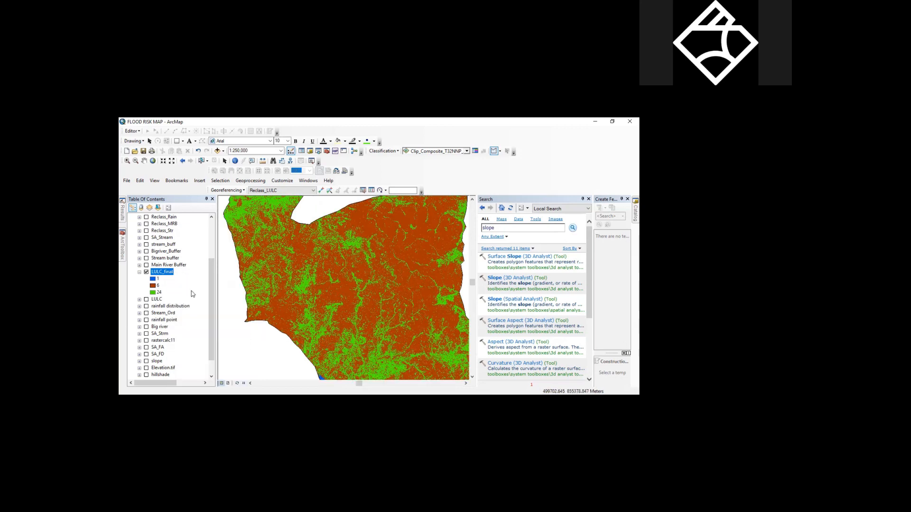
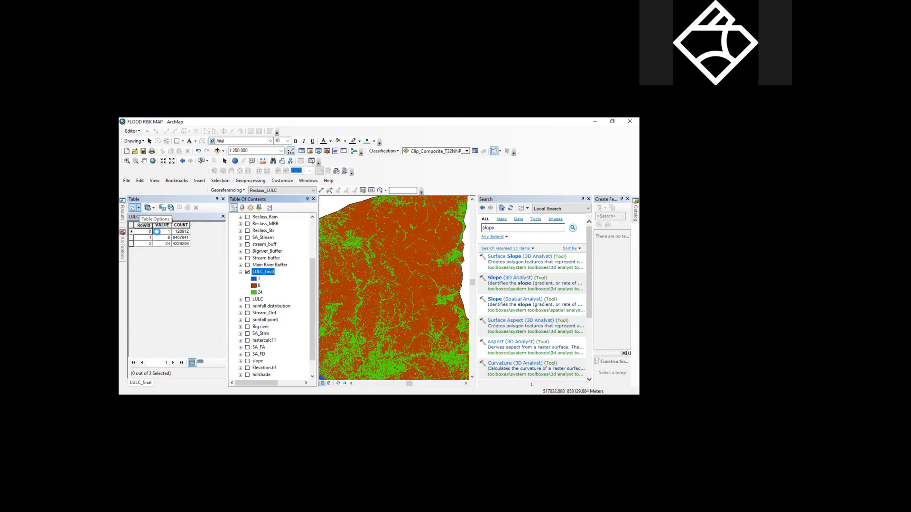
left_click(134, 208)
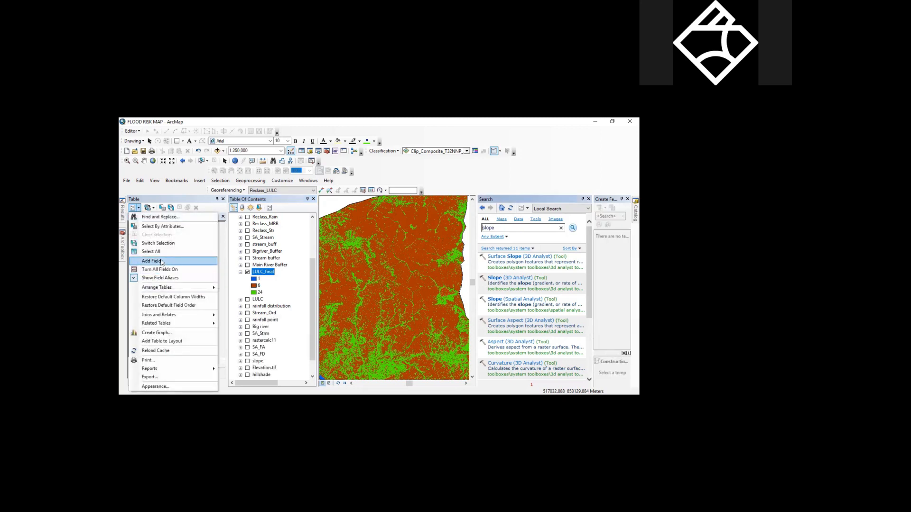
left_click(162, 262)
type("LULC")
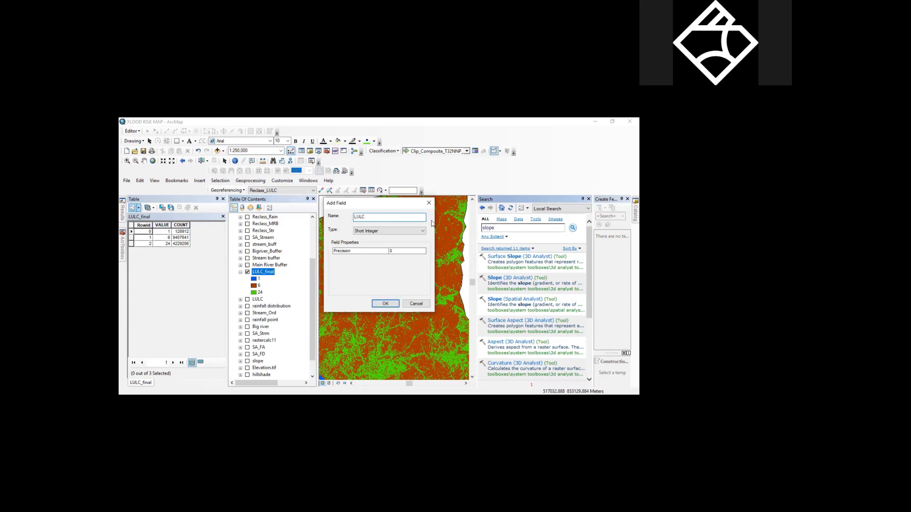
left_click(405, 231)
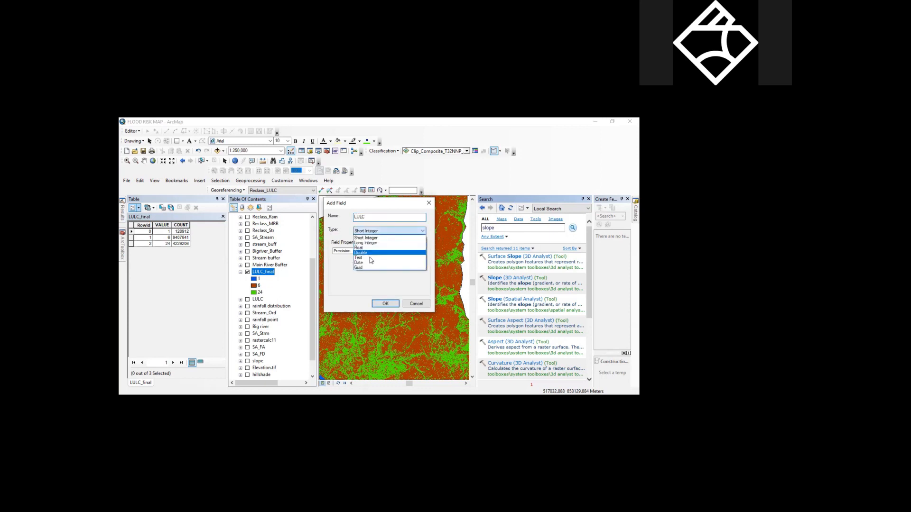
left_click(369, 257)
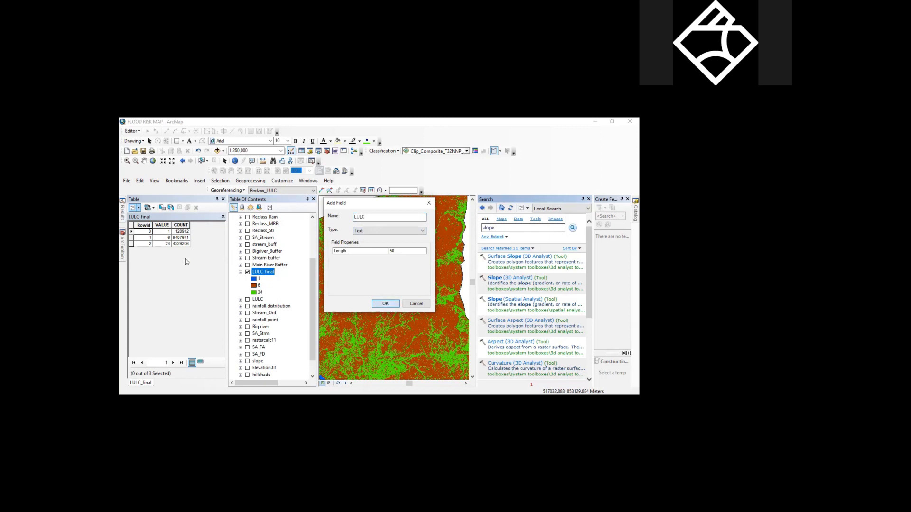
left_click(385, 304)
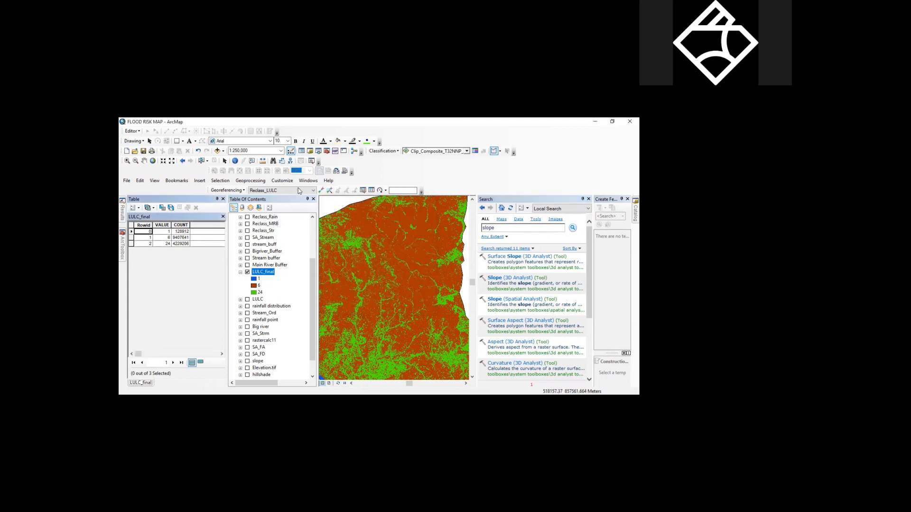
- Start an edit session on the lulc_final.vat table and continue past the spatial reference warnings
left_click(307, 199)
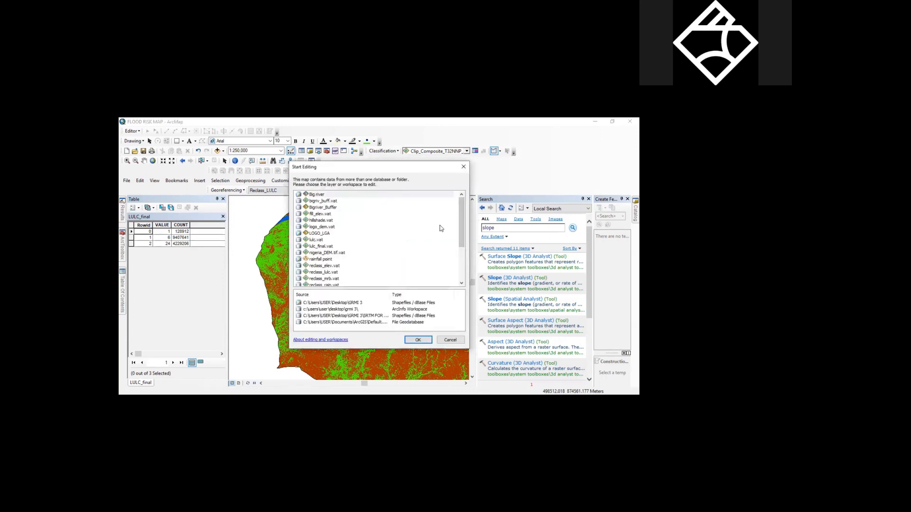
left_click(325, 246)
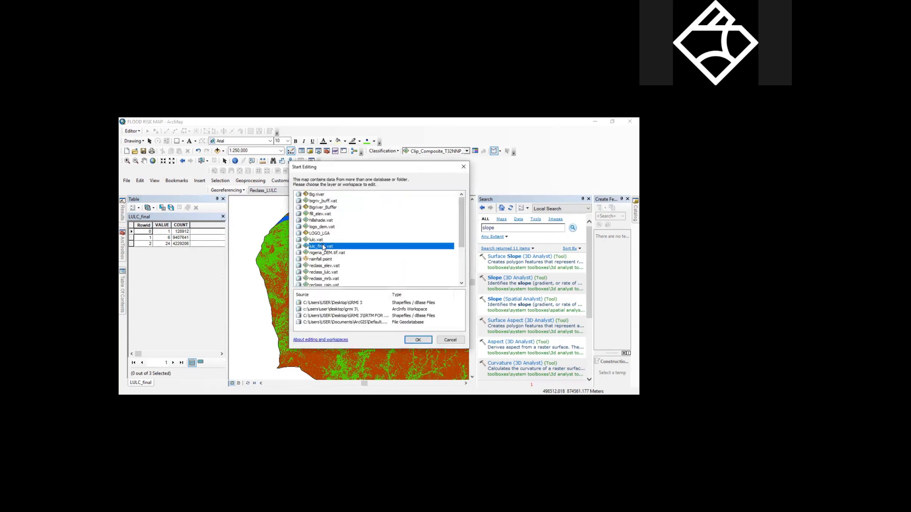
left_click(417, 339)
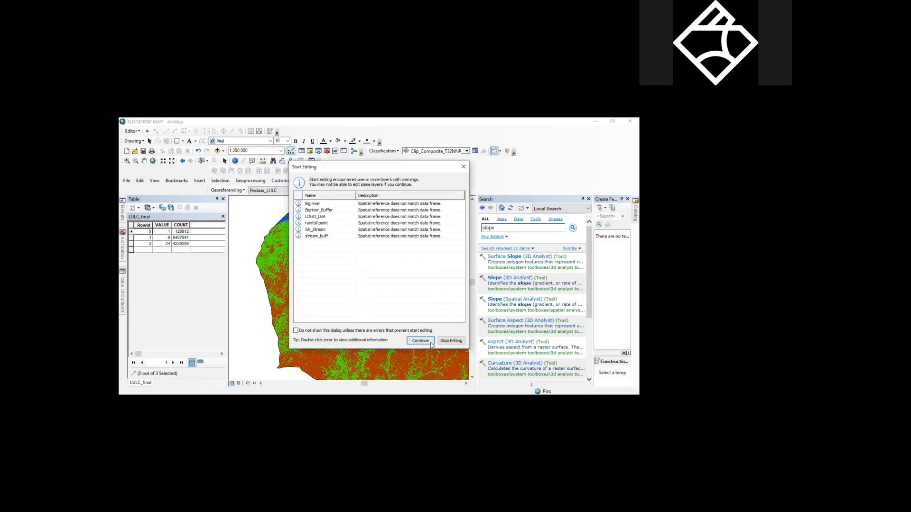
key("Return")
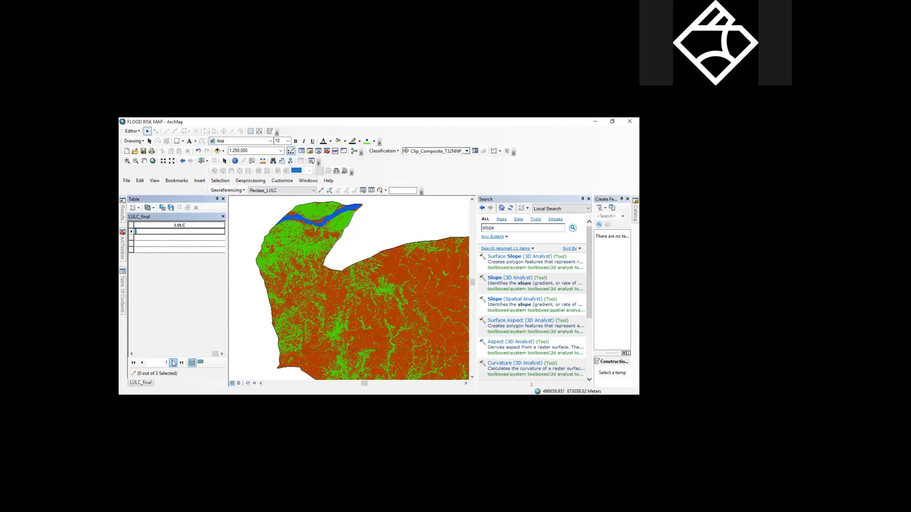
- Fill the LULC field with River Body for value 1, Built up/bare land for value 6 and vegetation for value 24
left_click(133, 354)
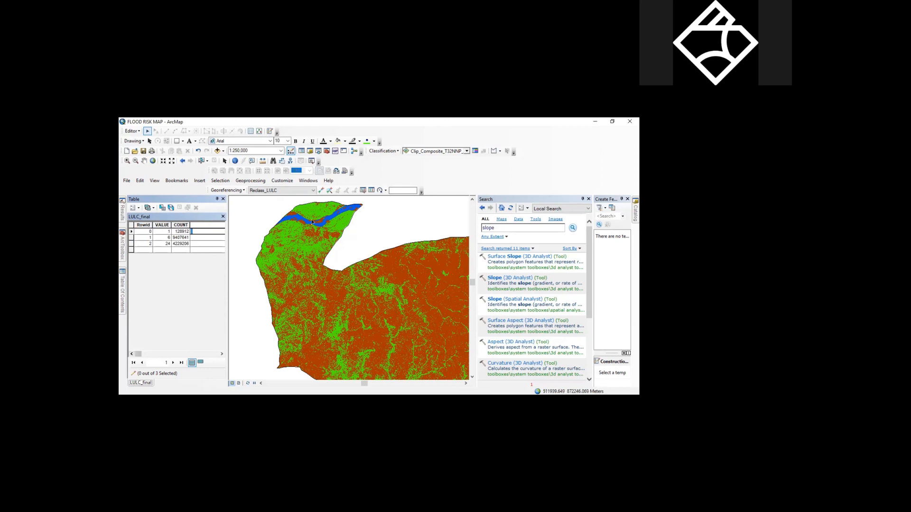
type("River Body")
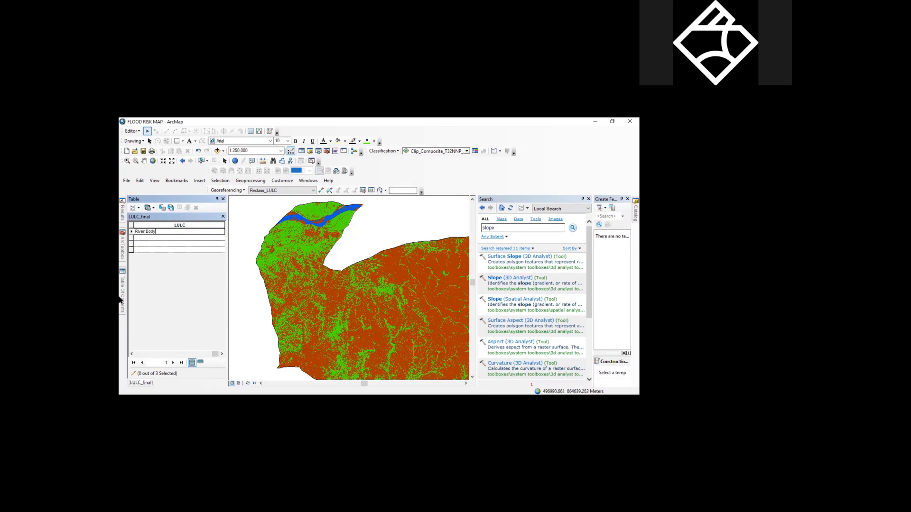
mouse_move(124, 296)
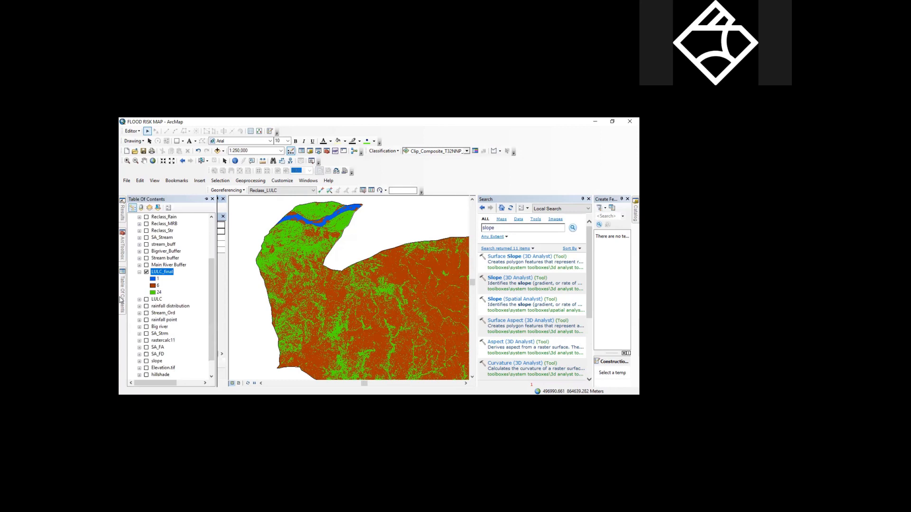
left_click(204, 200)
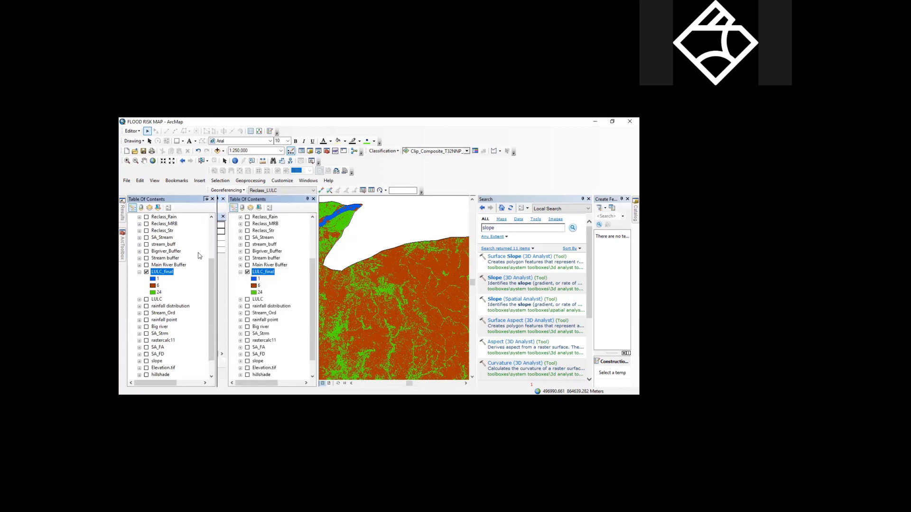
left_click(181, 239)
left_click(140, 353)
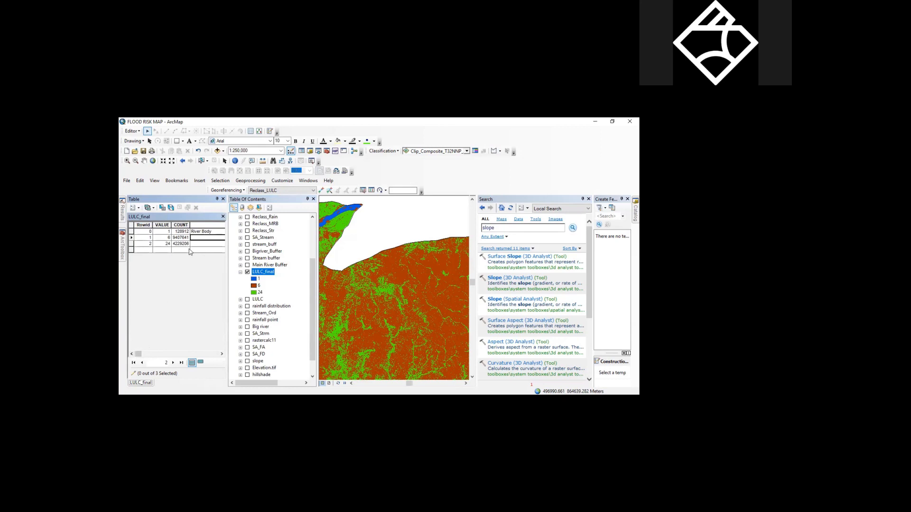
type("Built up/bare land")
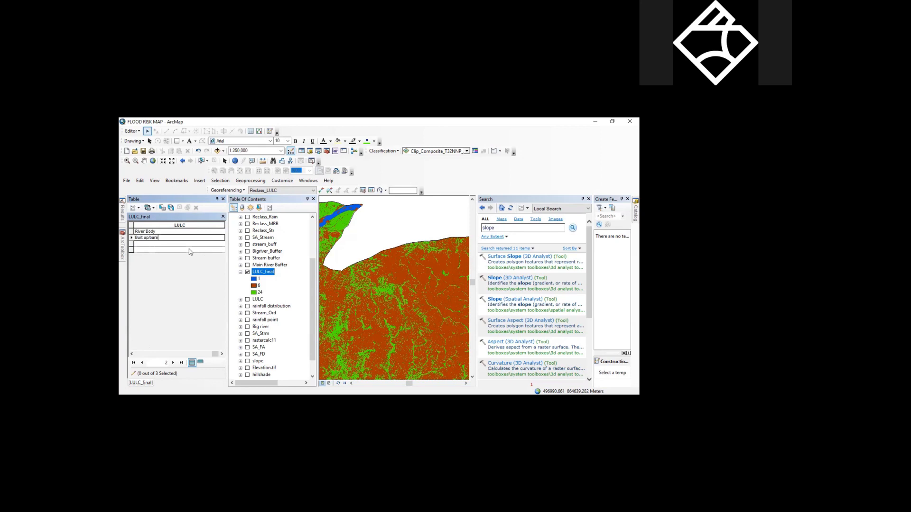
left_click(143, 244)
left_click(142, 246)
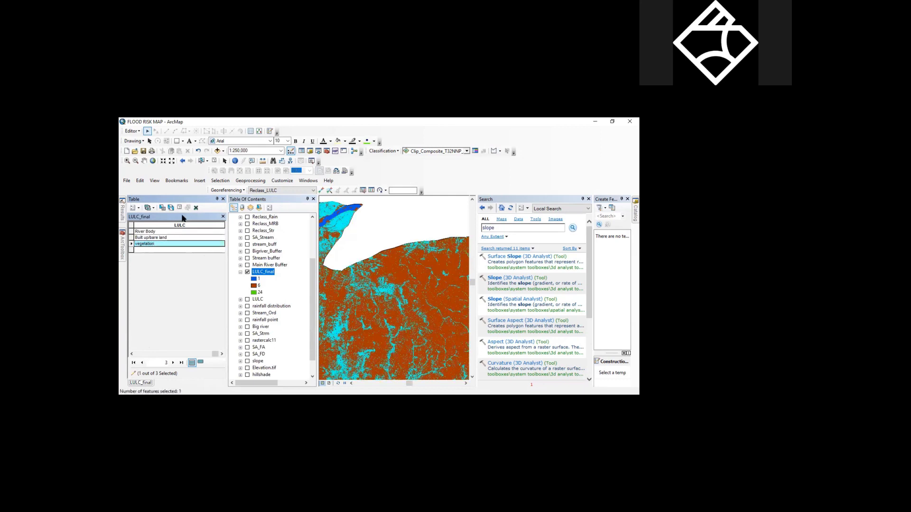
- Save the LULC_final attribute edits, stop editing and close the attribute table
left_click(133, 131)
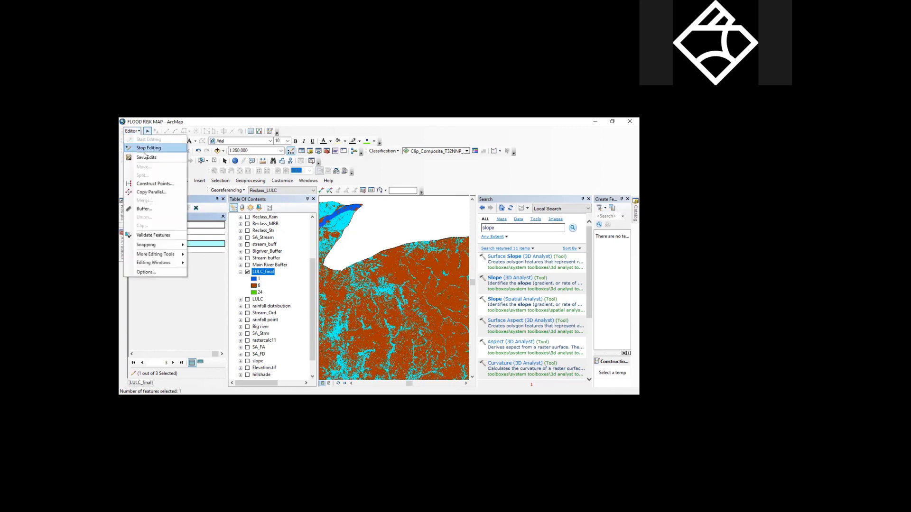
left_click(145, 157)
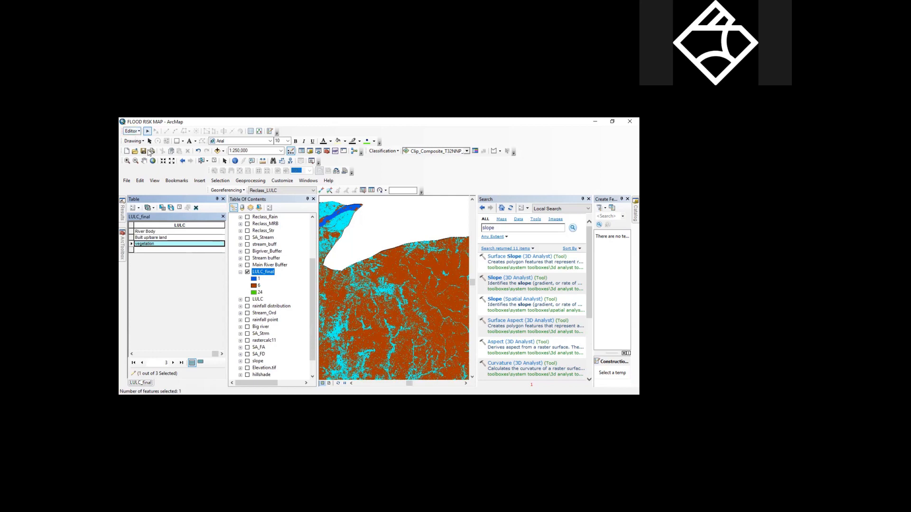
left_click(132, 131)
left_click(155, 149)
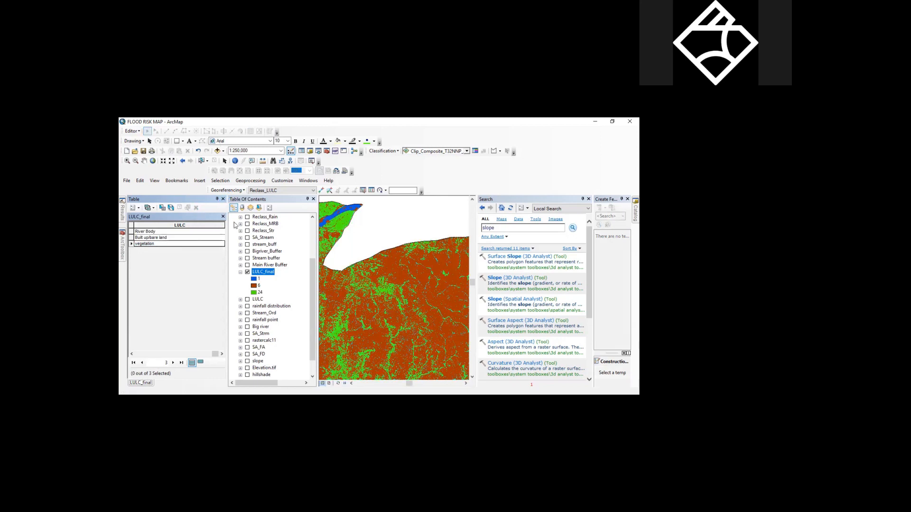
left_click(223, 199)
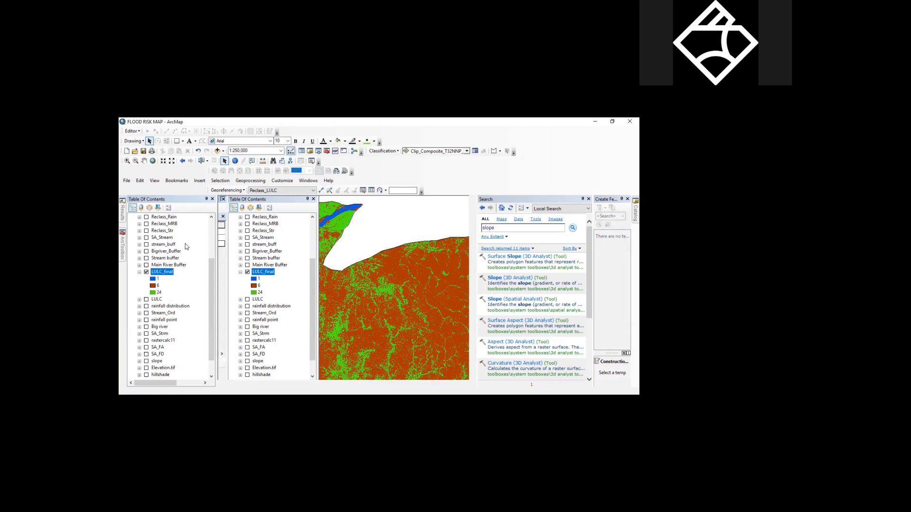
- Collapse and hide the LULC_final layer and show the rainfall point layer across the whole study area
left_click(139, 272)
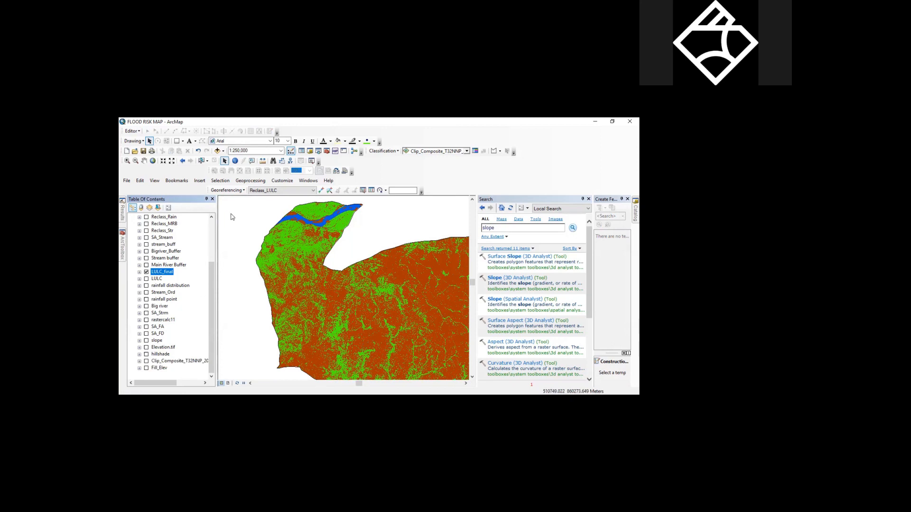
scroll(232, 217, "up", 2)
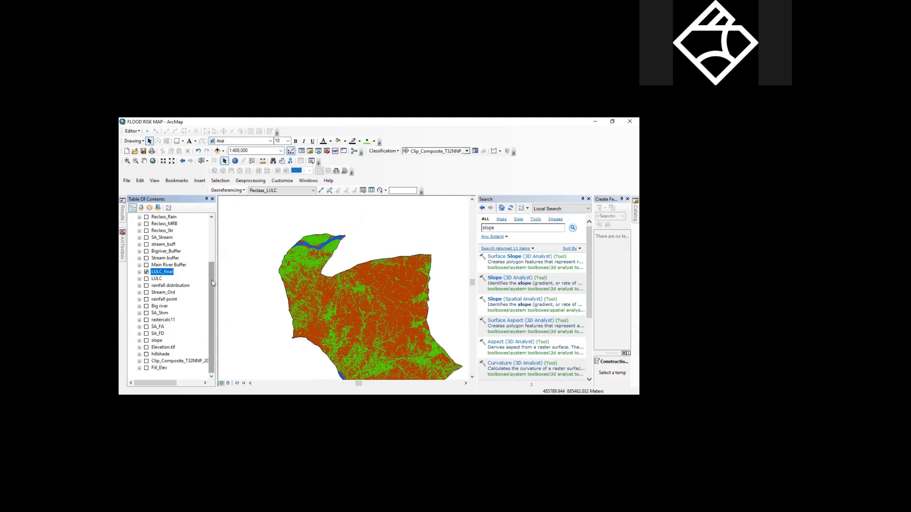
left_click(146, 272)
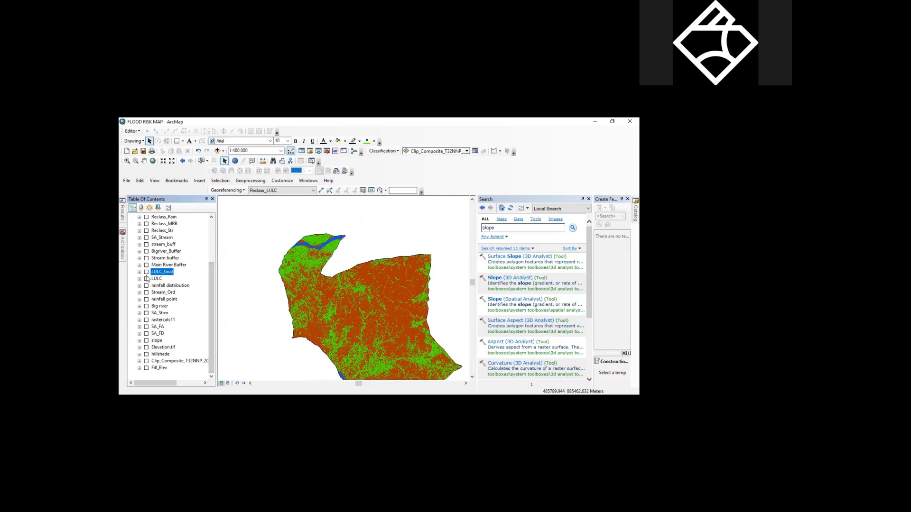
left_click(147, 299)
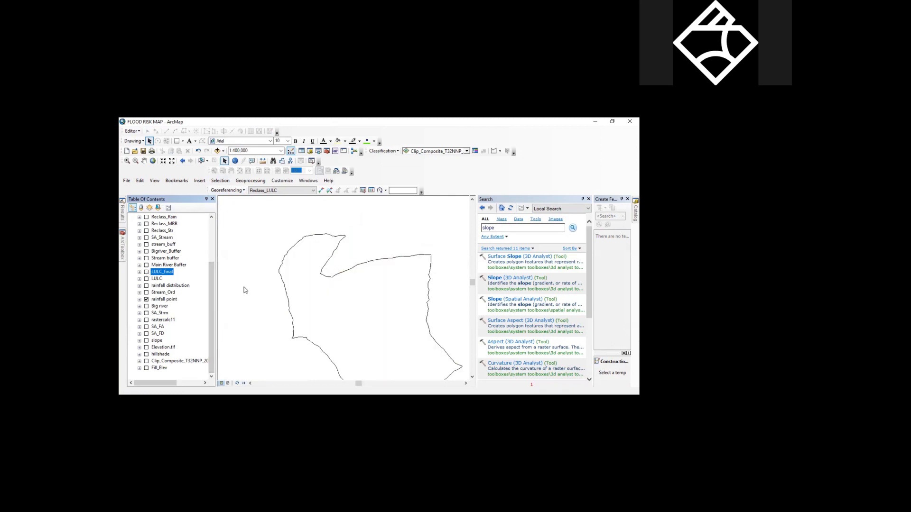
scroll(341, 311, "up", 1)
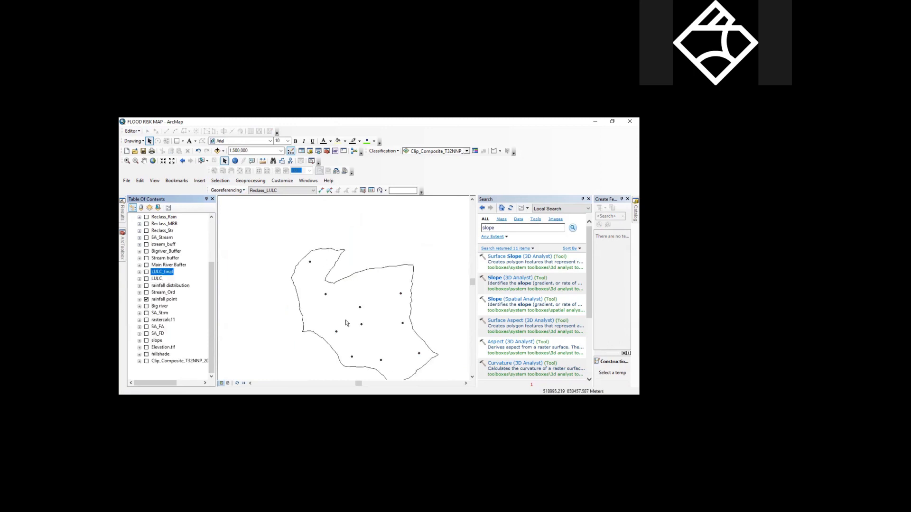
left_click_drag(333, 283, 320, 242)
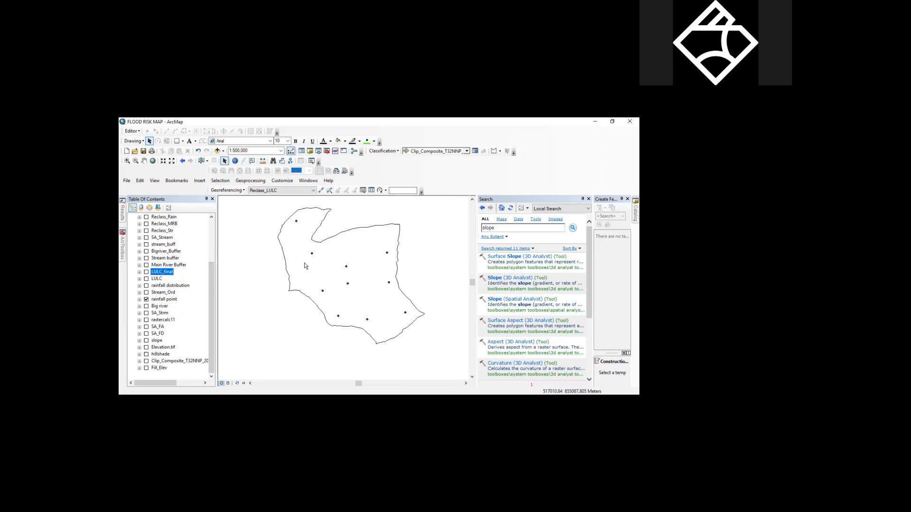
- Examine the annual rainfall values in the rainfall point attribute table and close it
right_click(175, 300)
left_click(219, 160)
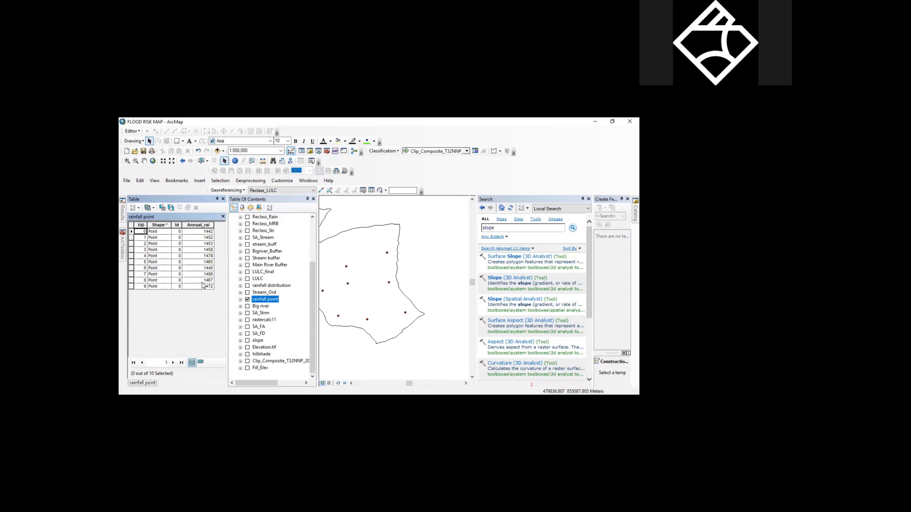
left_click(223, 199)
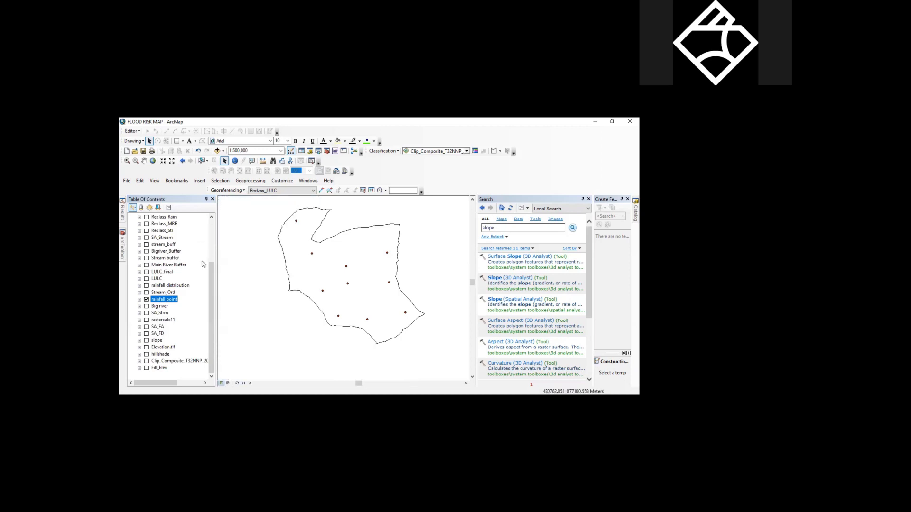
- Set up the Geostatistical Analyst IDW tool with rainfall point as input features and Annual_rai as the Z value field
mouse_move(122, 259)
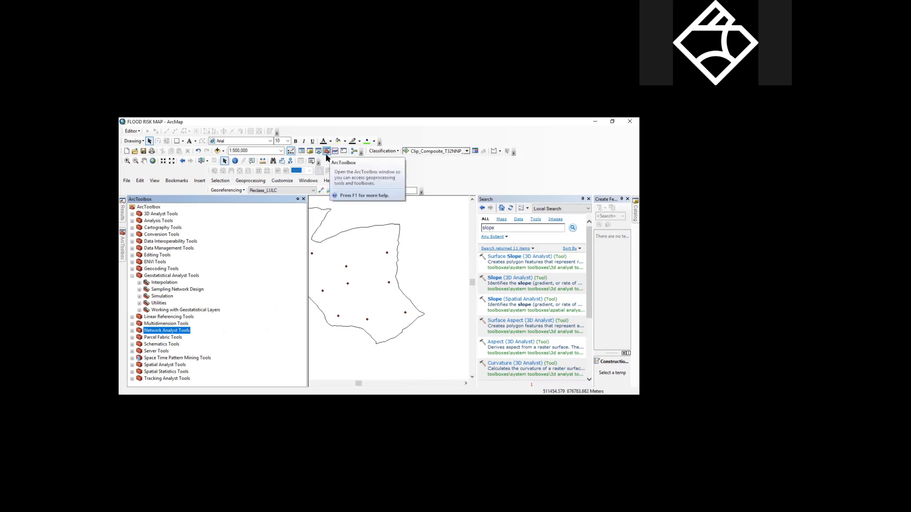
left_click(132, 276)
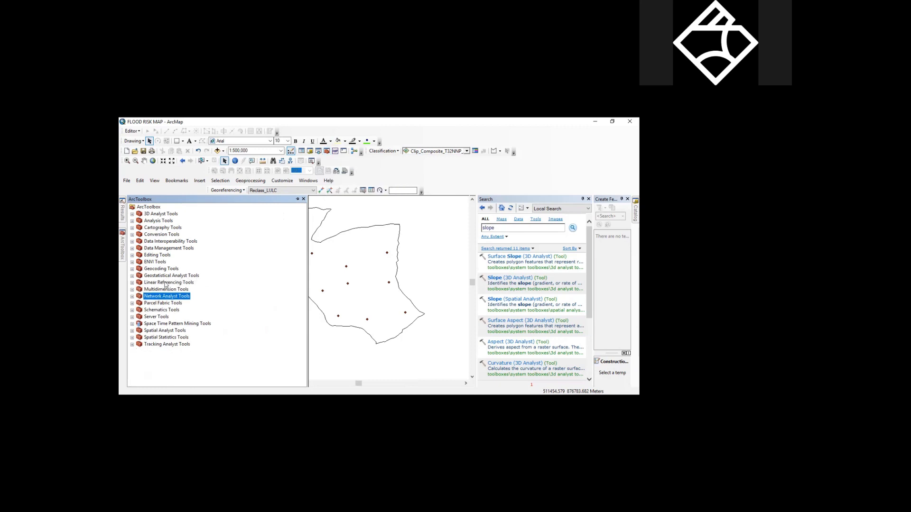
left_click(131, 276)
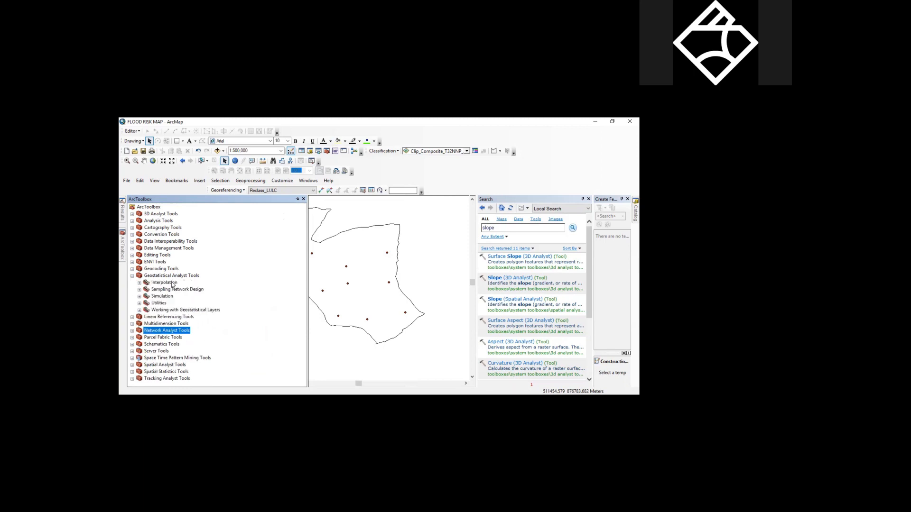
left_click(139, 283)
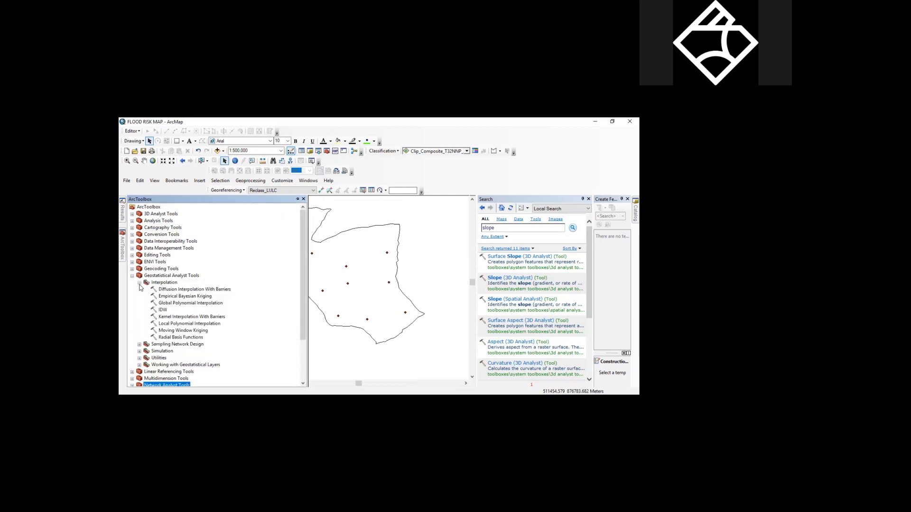
double_click(161, 311)
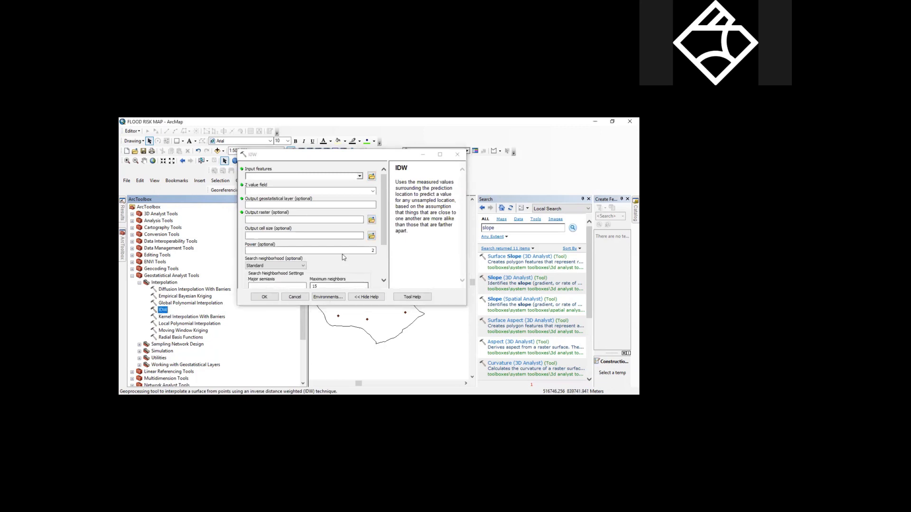
left_click(360, 176)
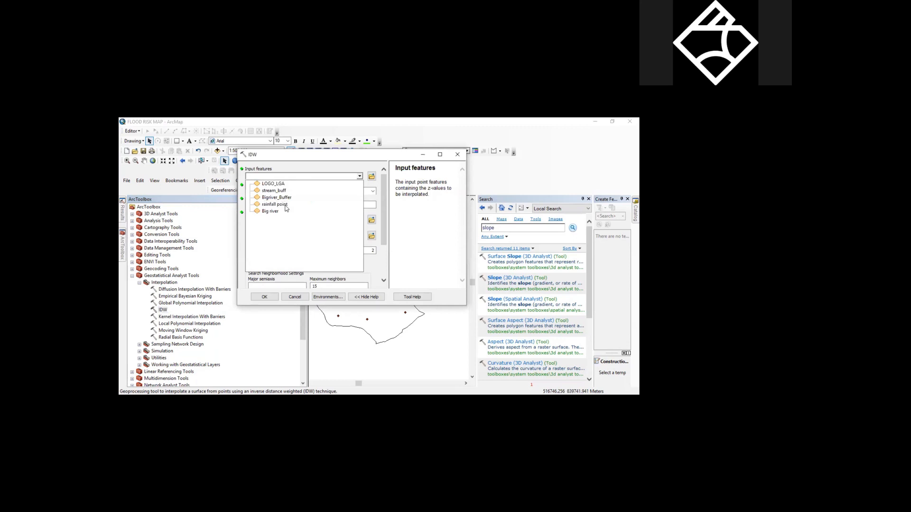
left_click(286, 204)
left_click(368, 191)
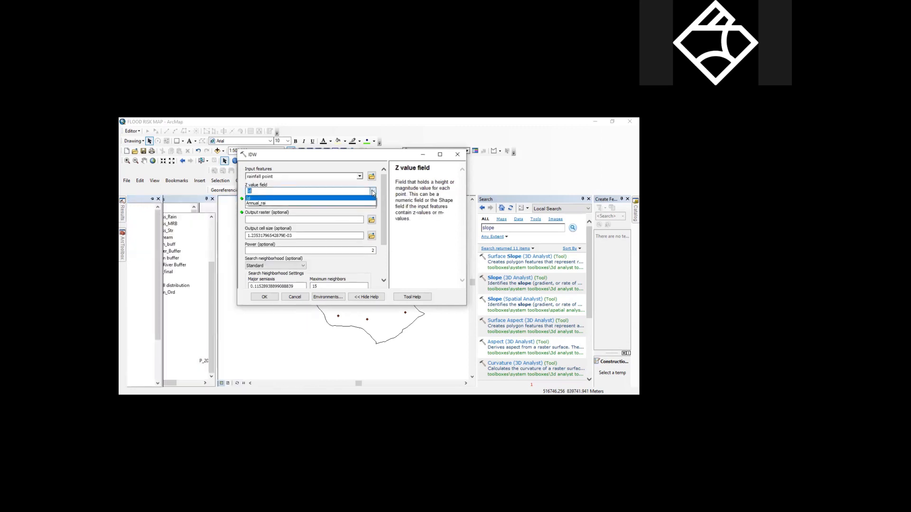
left_click(249, 205)
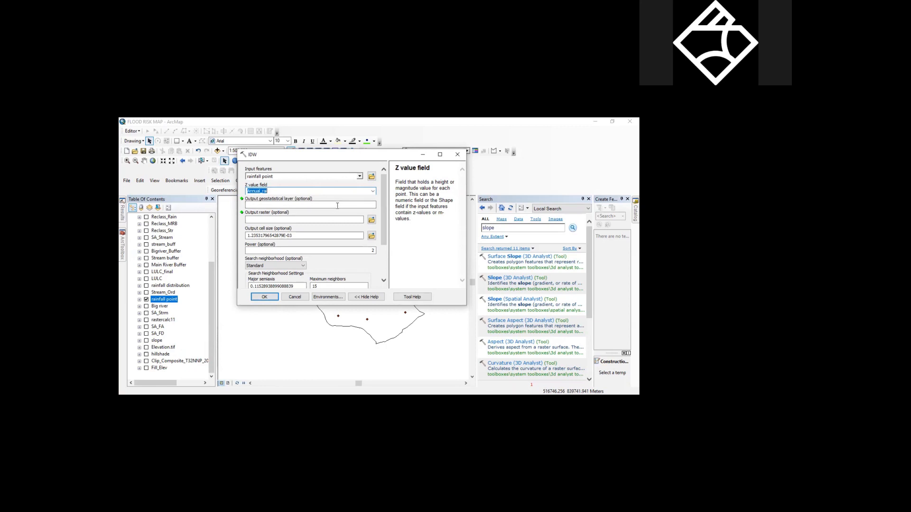
- Set the IDW output raster to Rainf_Distr in the GRMI 3 folder, leaving the geostatistical layer output empty
left_click(349, 219)
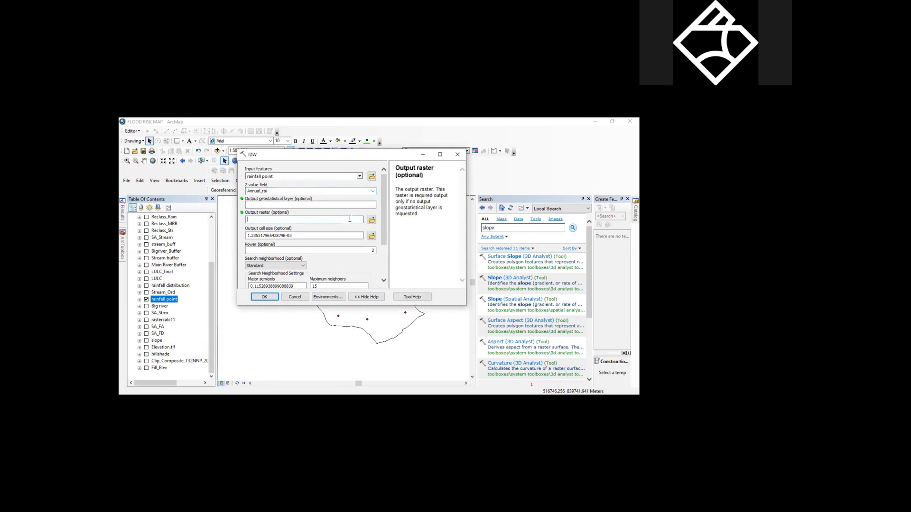
left_click(350, 207)
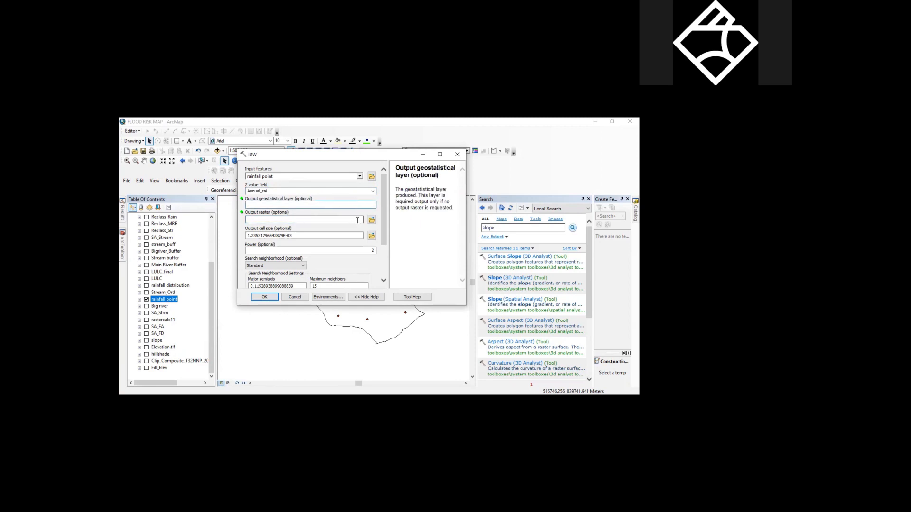
left_click(357, 221)
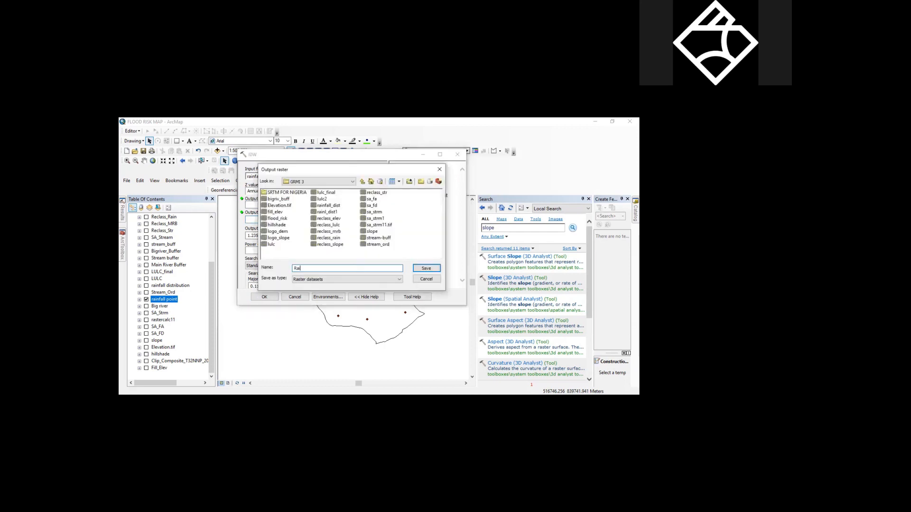
type("Distr")
left_click(421, 268)
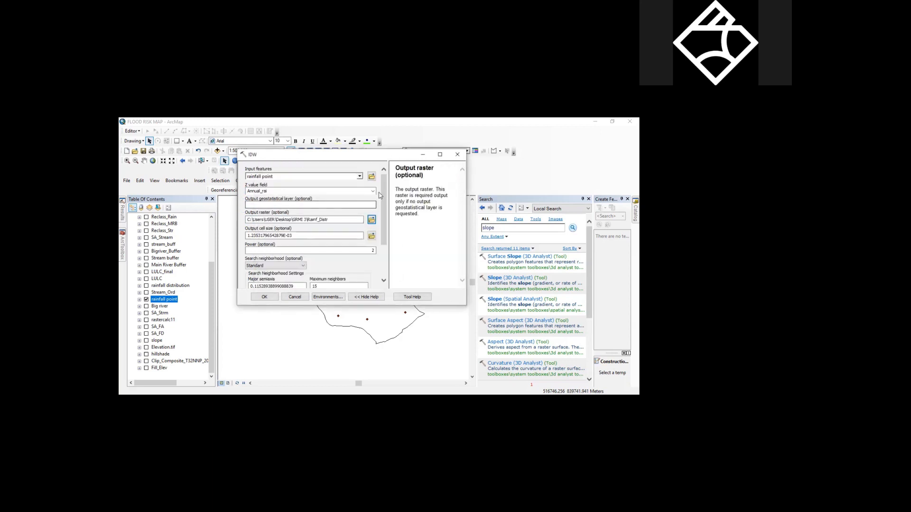
scroll(385, 189, "down", 5)
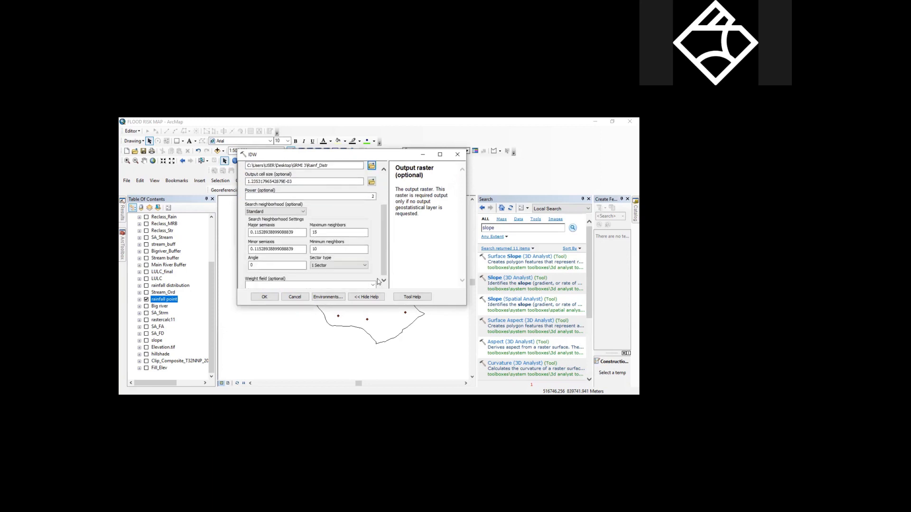
- Set the IDW environment's processing extent to Same as layer LOGO_LGA
left_click_drag(368, 156, 341, 157)
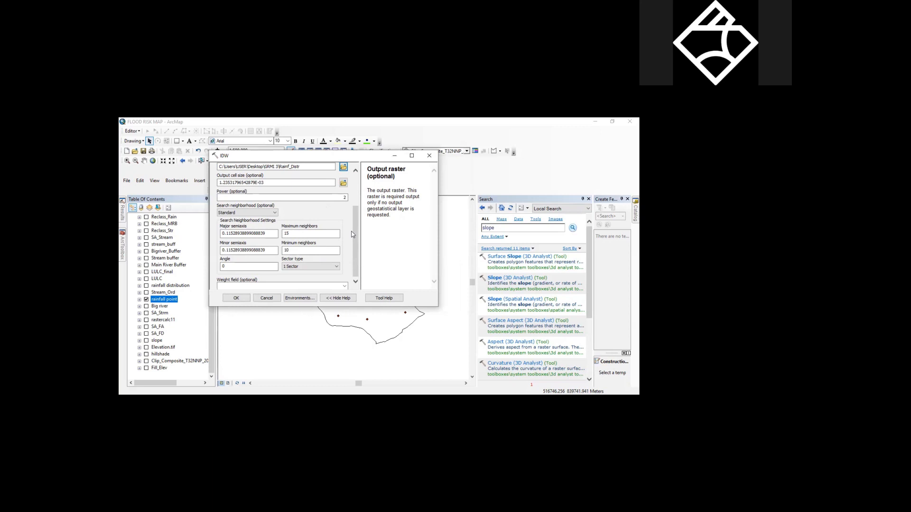
left_click(299, 297)
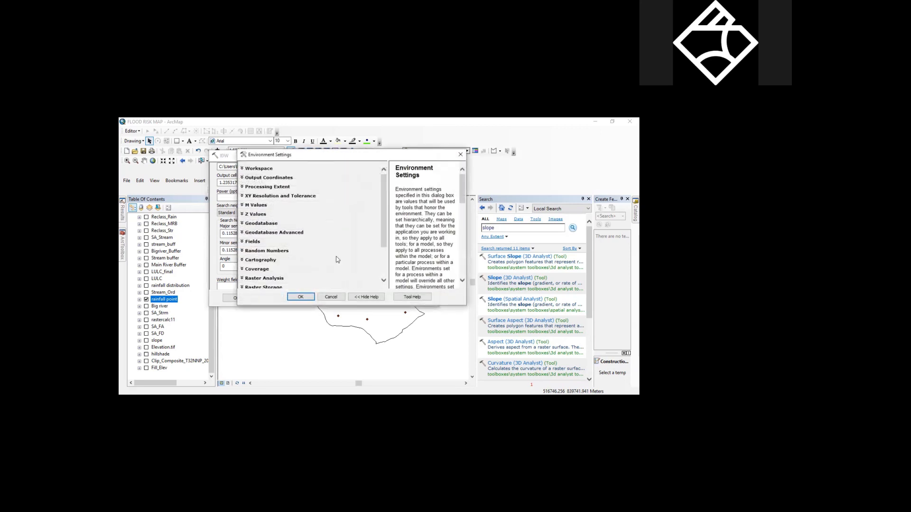
left_click(273, 188)
left_click(351, 202)
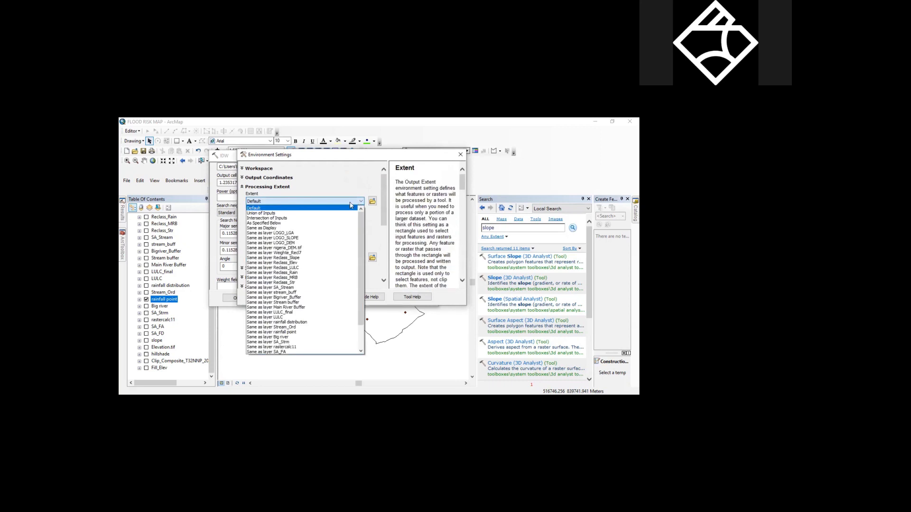
left_click(290, 233)
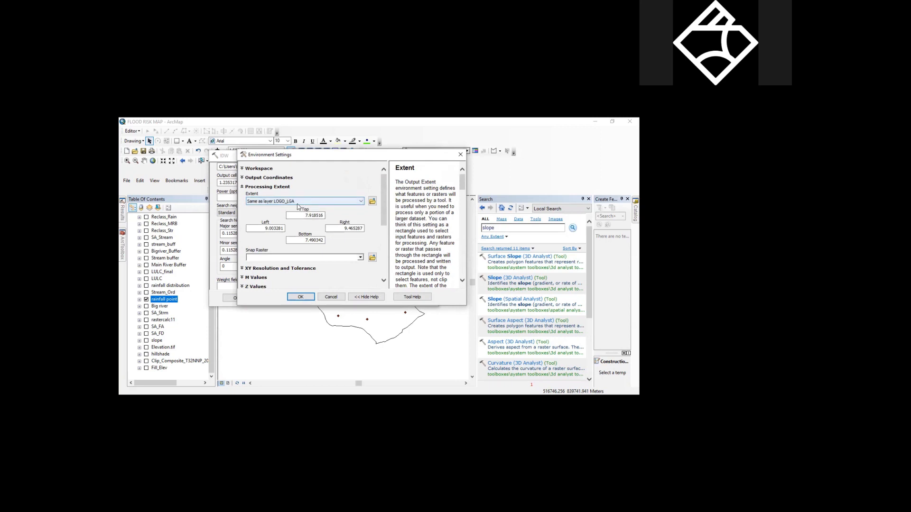
left_click(273, 188)
- Set the raster analysis mask to LOGO_LGA in the environment settings and run the IDW interpolation
left_click_drag(383, 186, 379, 216)
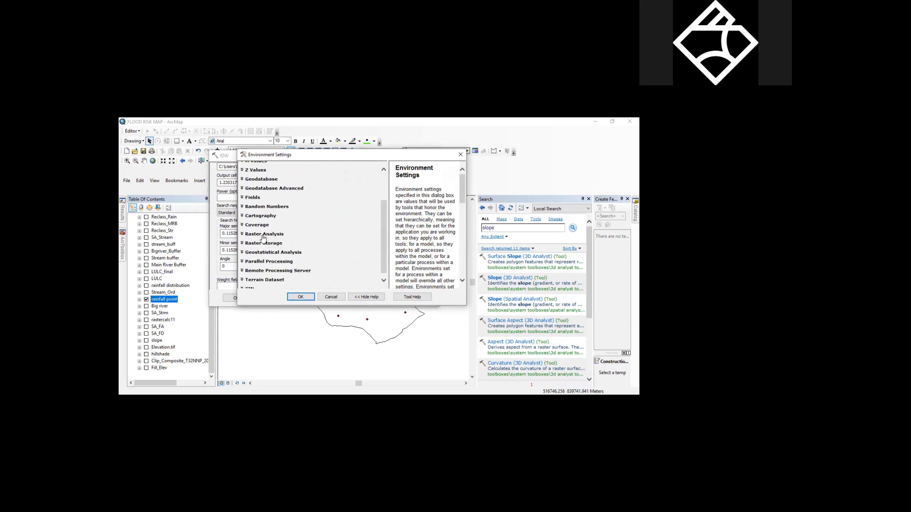
left_click(274, 235)
scroll(384, 236, "down", 3)
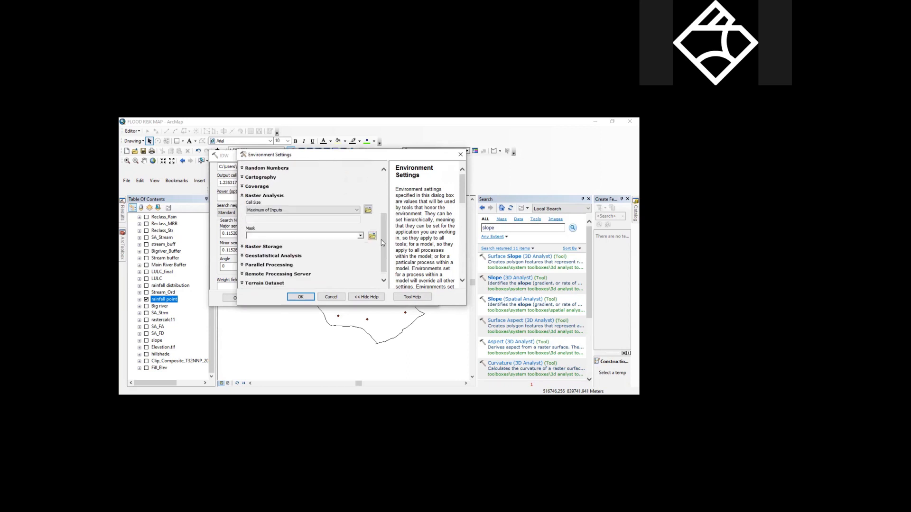
left_click(311, 236)
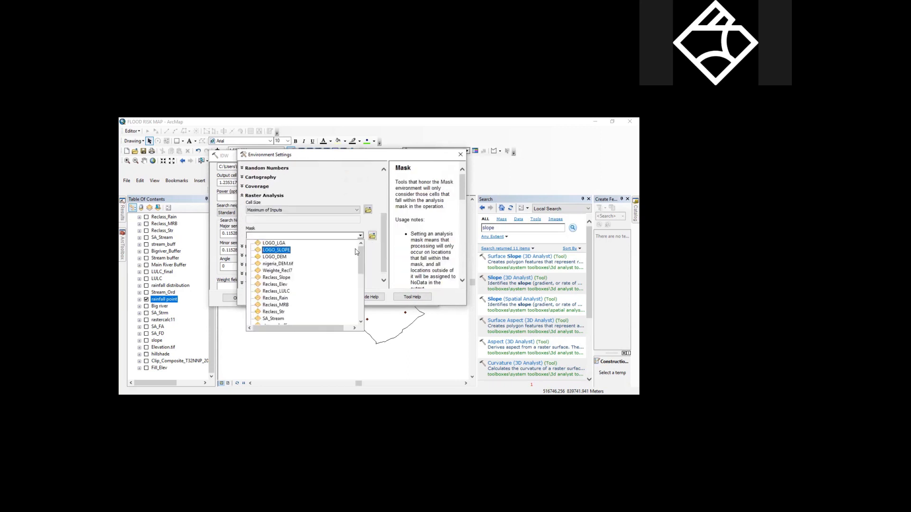
left_click(274, 243)
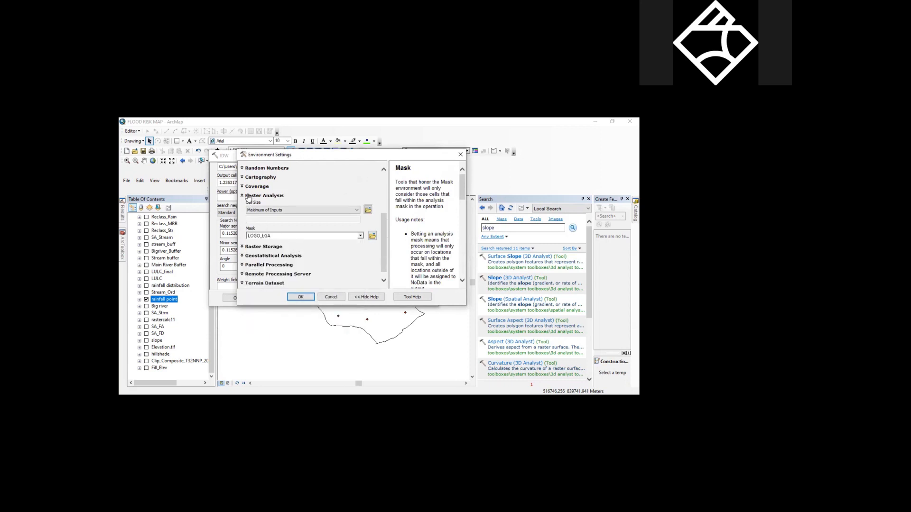
left_click(248, 198)
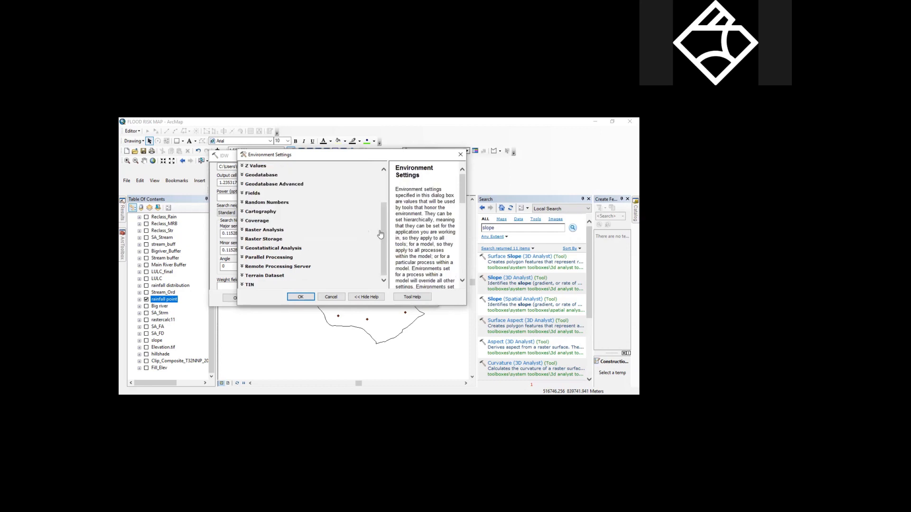
left_click(250, 232)
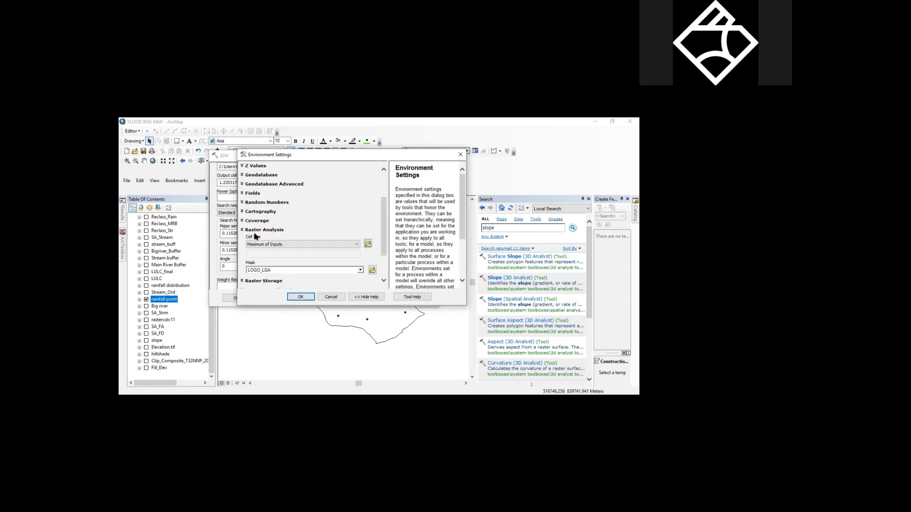
scroll(380, 254, "down", 2)
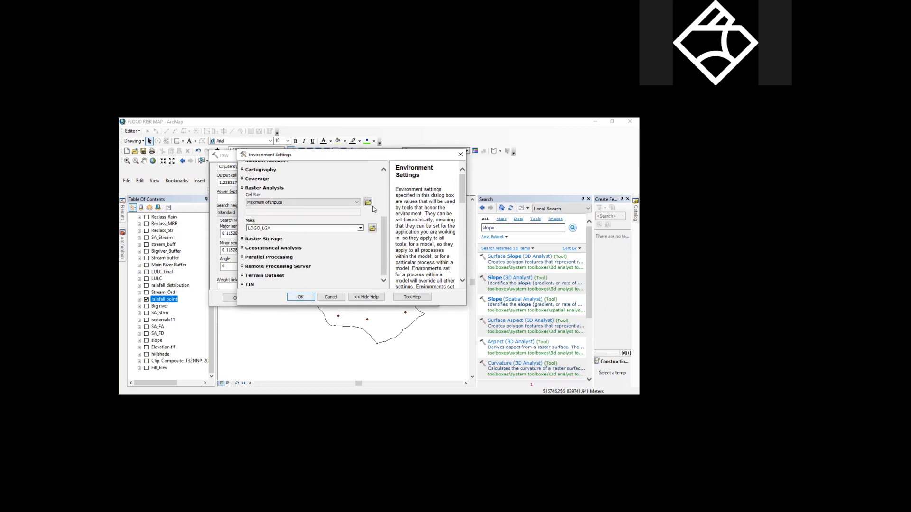
left_click(304, 297)
left_click(246, 297)
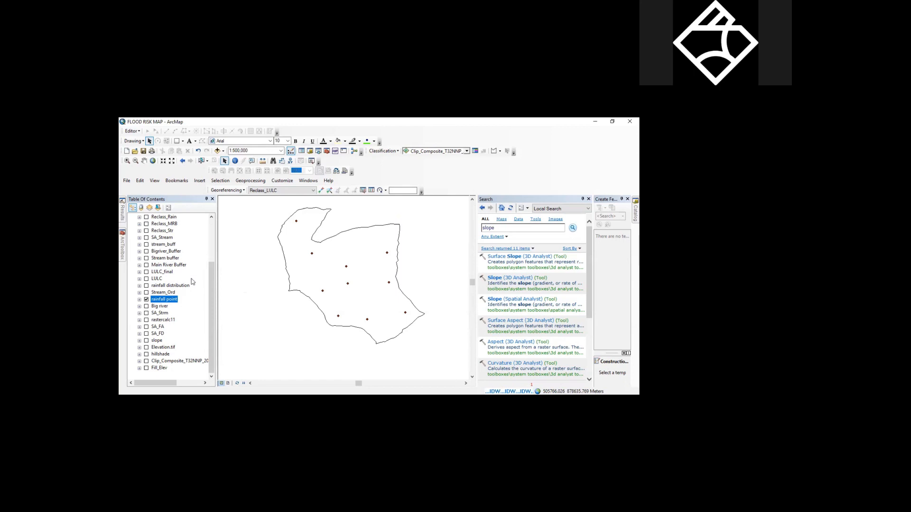
- Move the rainfall point layer directly above the Rainf_Distr raster so that its points draw over the interpolated surface
left_click_drag(210, 281, 211, 228)
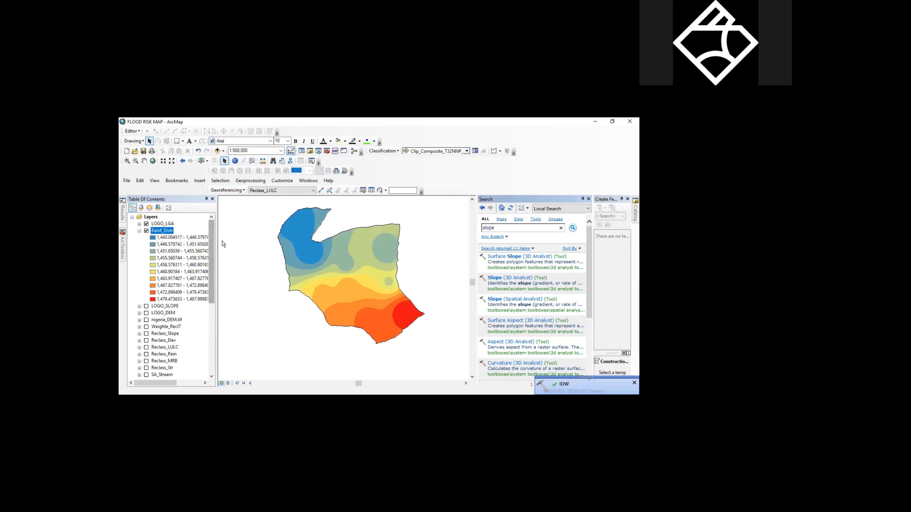
left_click(139, 232)
left_click(139, 232)
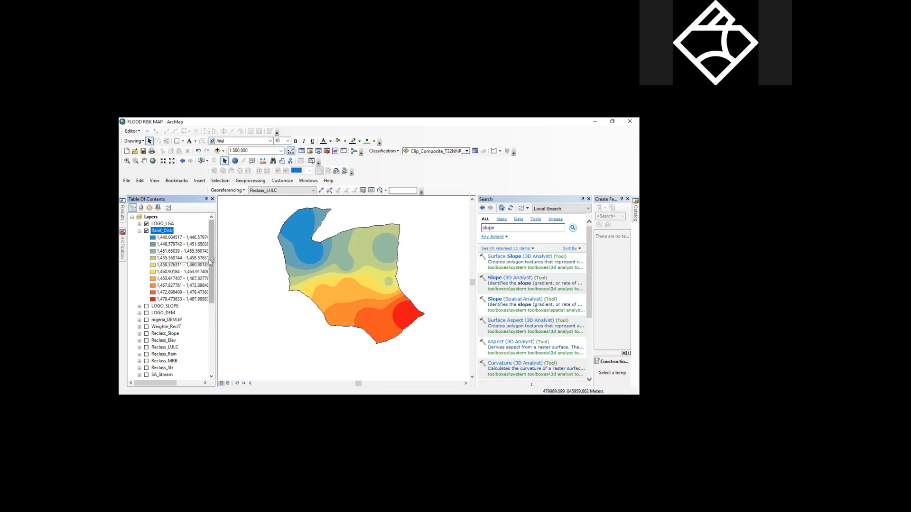
left_click_drag(209, 260, 205, 314)
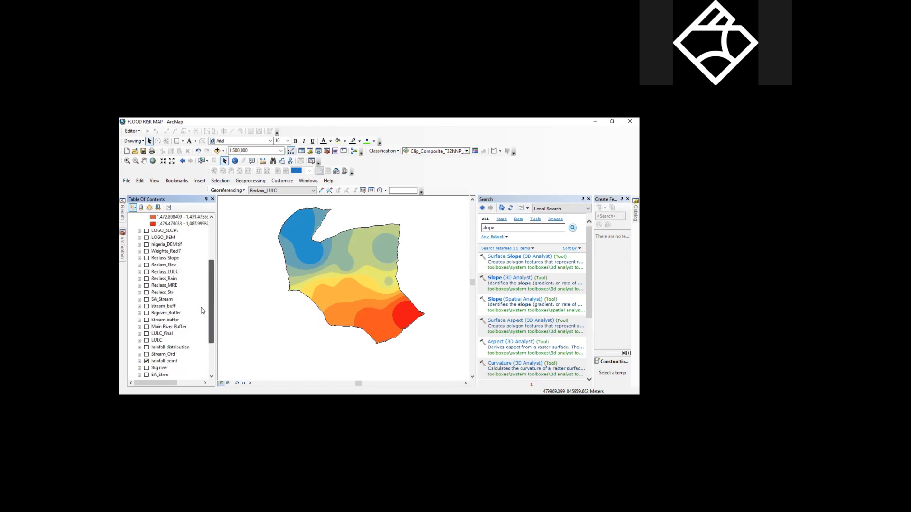
left_click_drag(212, 272, 179, 243)
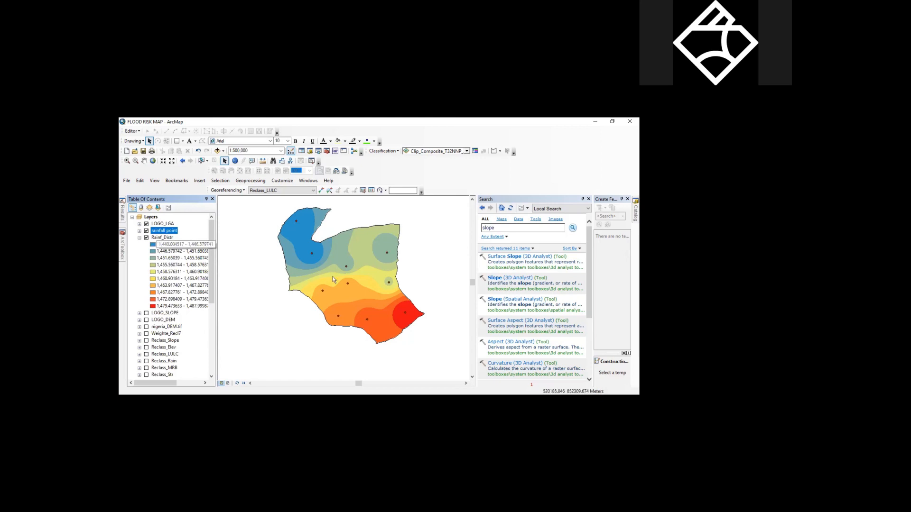
- Reduce the classified symbology of the Rainf_Distr raster to 5 classes
right_click(161, 239)
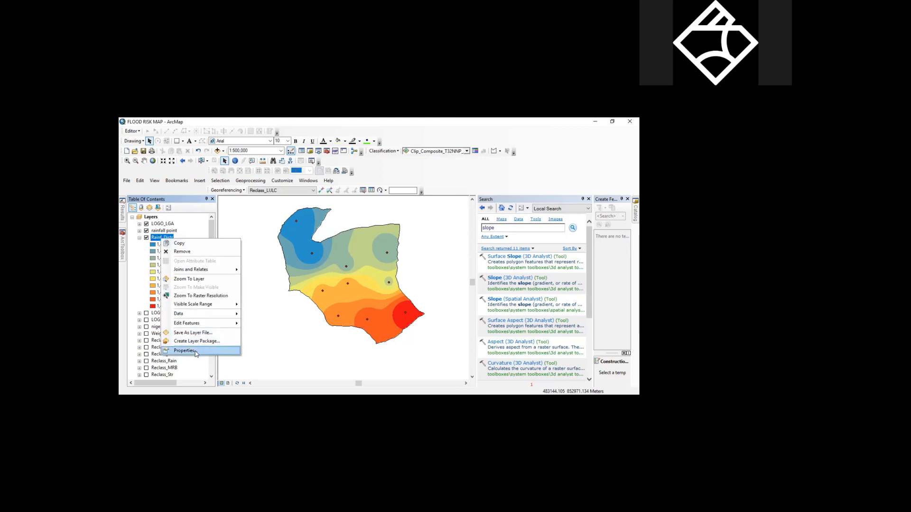
left_click(195, 351)
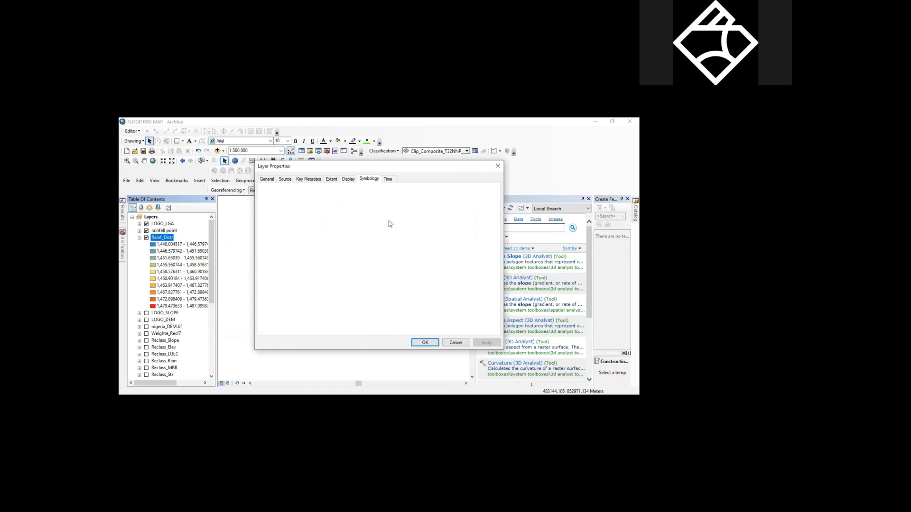
left_click(433, 228)
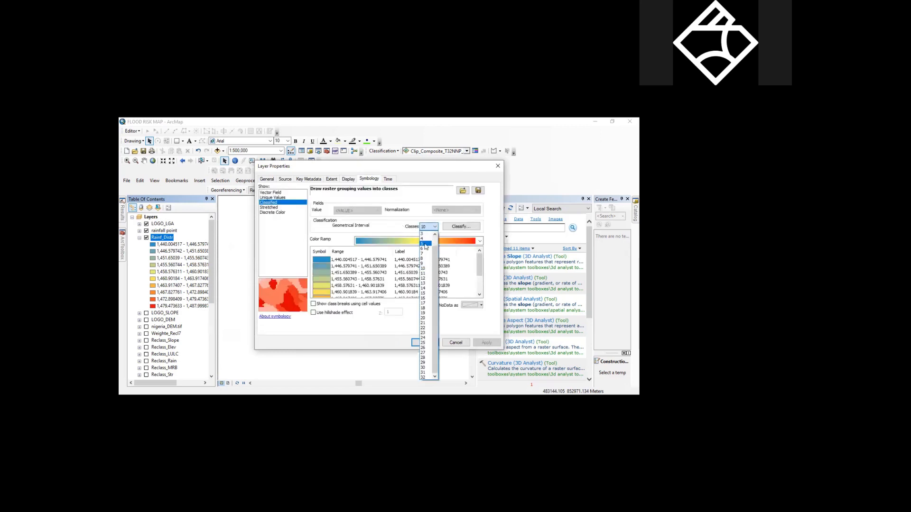
left_click(425, 246)
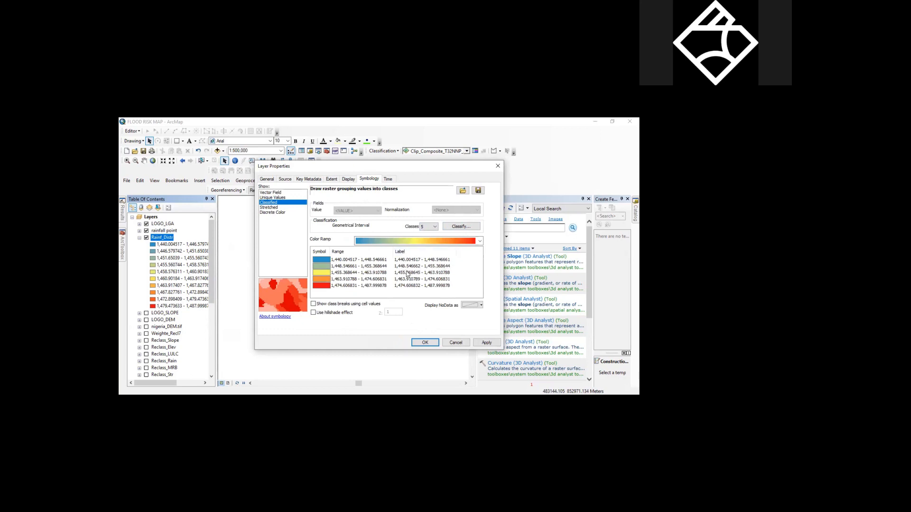
- Format the Rainf_Distr class labels as numbers with 4 significant digits, apply the symbology, and collapse the layer's legend
left_click(400, 253)
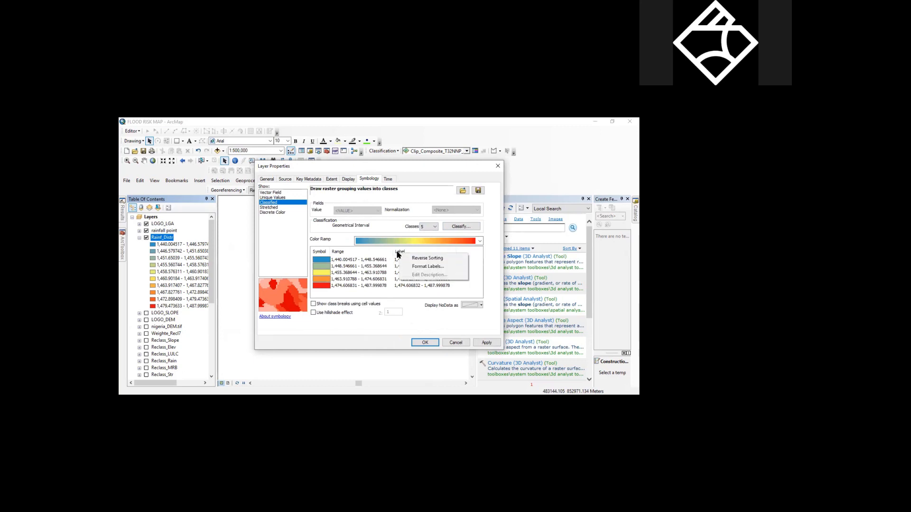
left_click(403, 267)
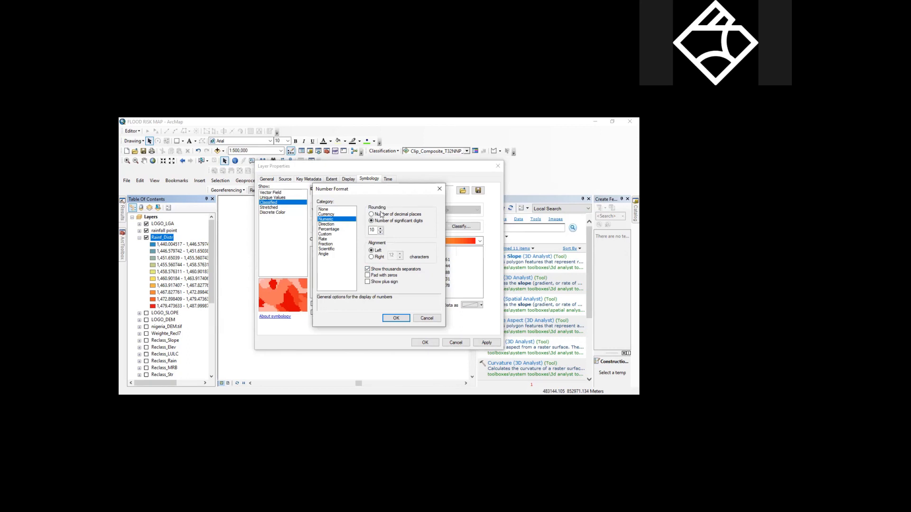
left_click_drag(383, 190, 323, 197)
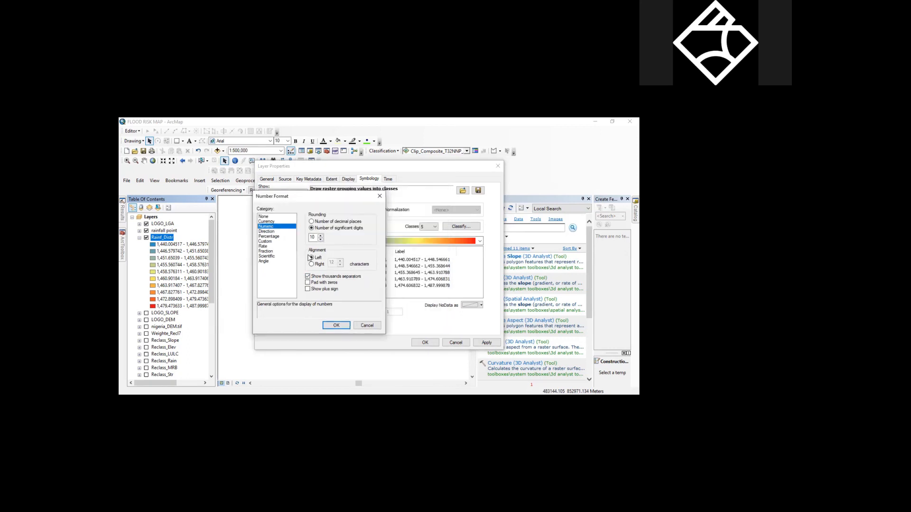
left_click_drag(317, 237, 302, 239)
type("4")
key("Return")
left_click(483, 341)
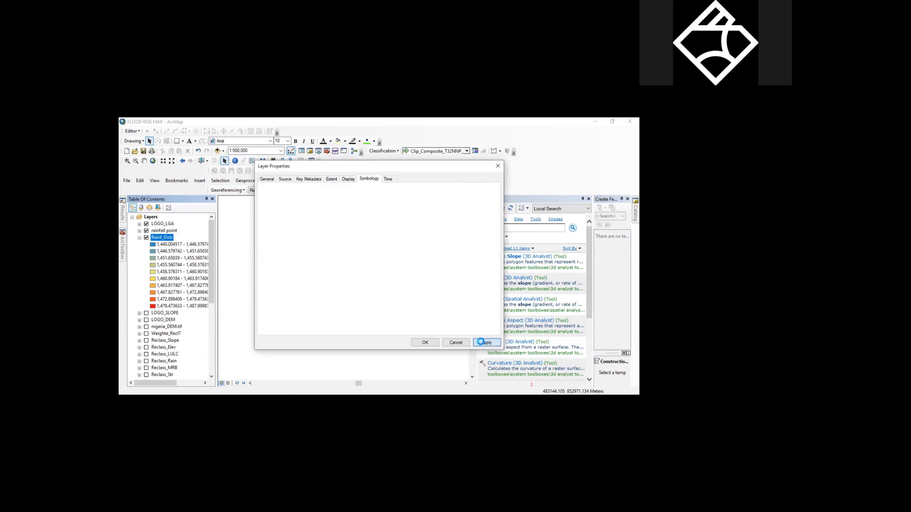
left_click(425, 343)
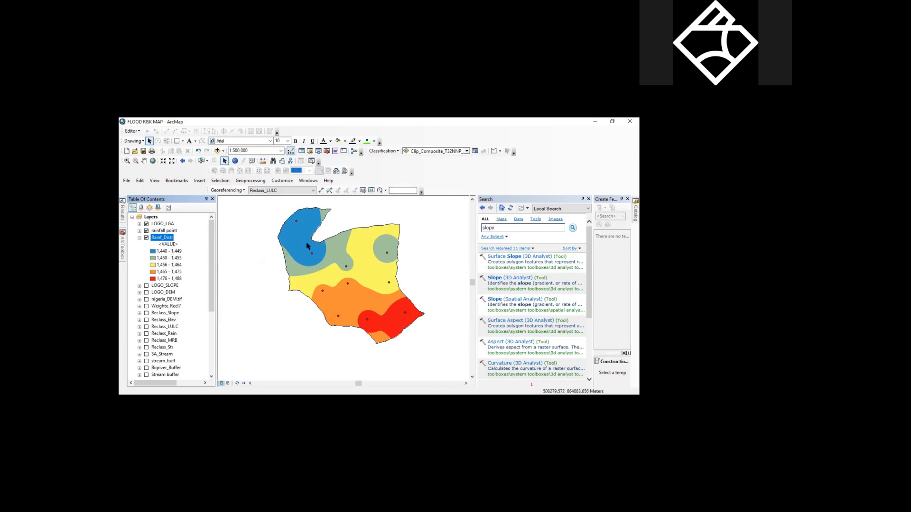
left_click(139, 237)
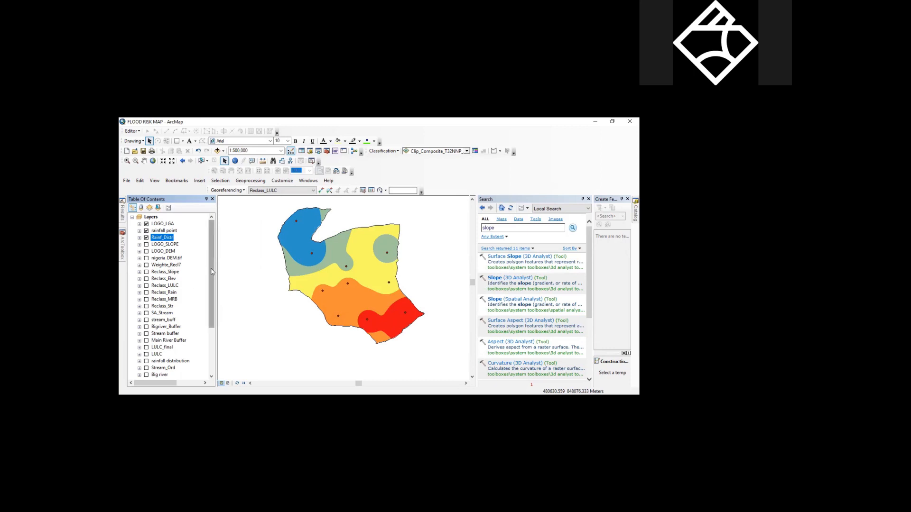
- Display the Big river layer and hide the Rainf_Distr and rainfall point layers
scroll(213, 266, "down", 1)
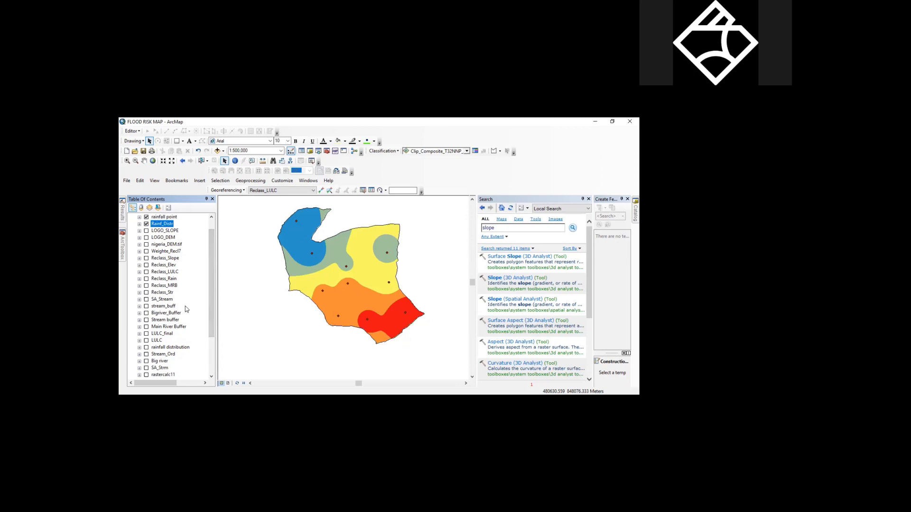
left_click(147, 313)
left_click(146, 313)
left_click(146, 361)
scroll(212, 273, "up", 1)
left_click(146, 237)
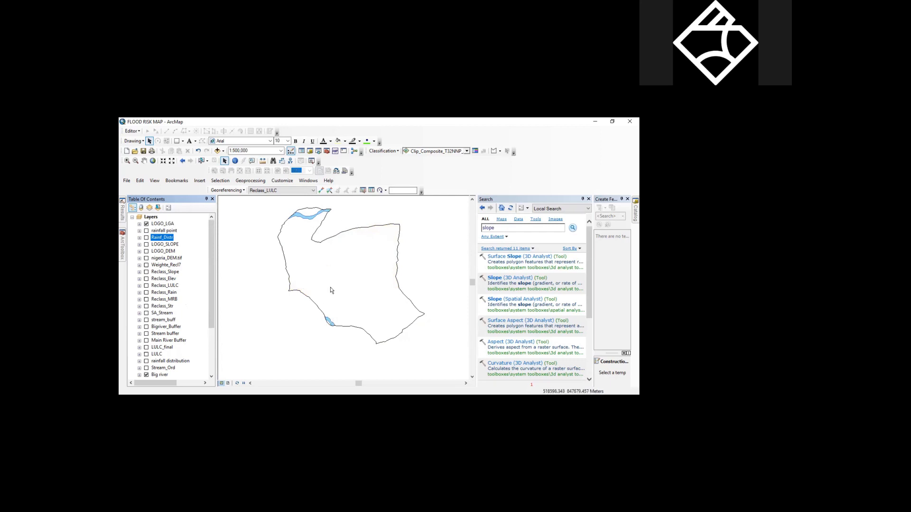
- Turn on the LOGO_DEM layer so the elevation raster is drawn on the map
left_click_drag(209, 240, 213, 262)
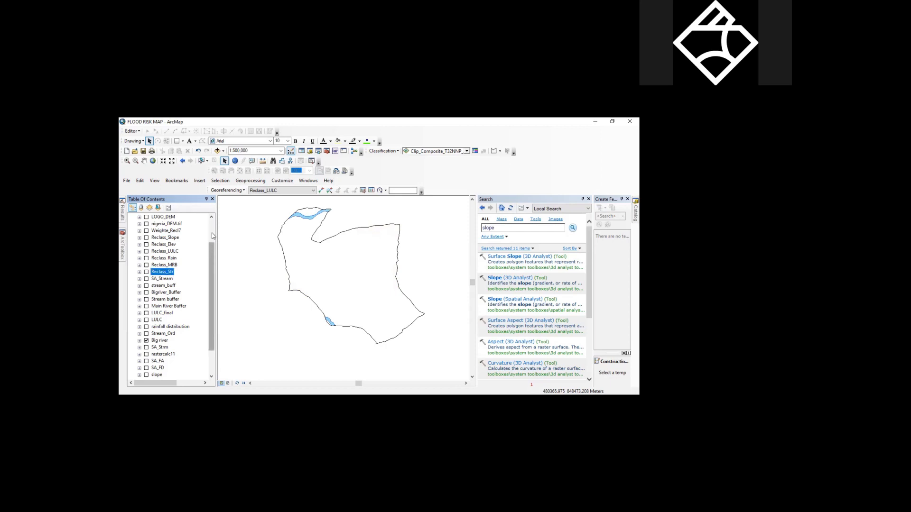
left_click_drag(211, 262, 202, 240)
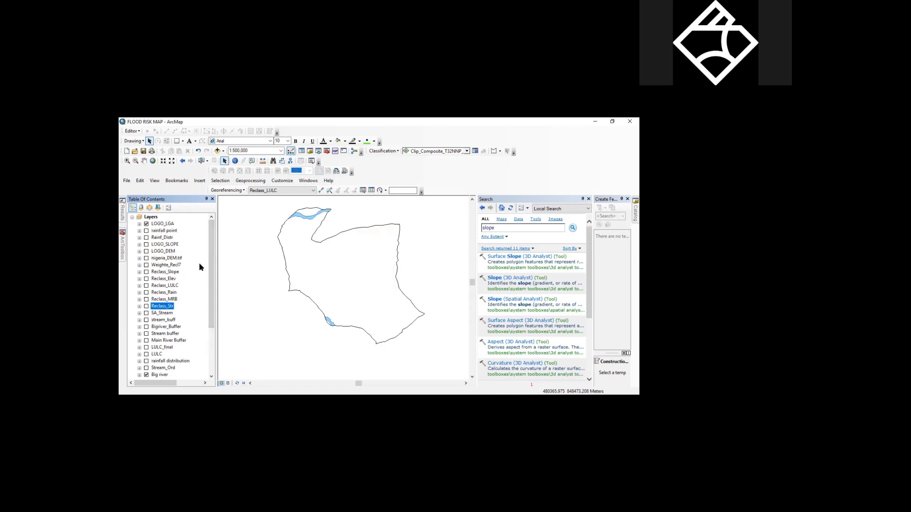
left_click(146, 251)
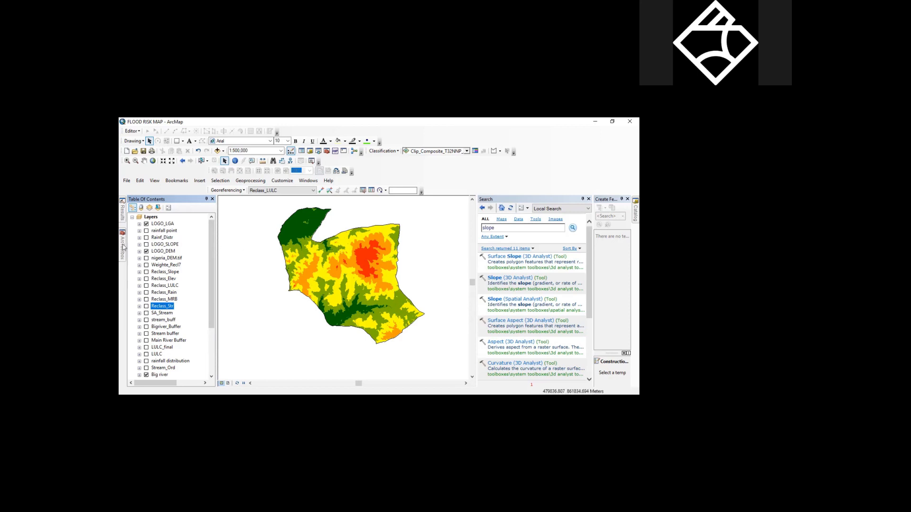
- Start the Fill tool from the Spatial Analyst Hydrology toolset with LOGO_DEM as the input surface raster
mouse_move(123, 248)
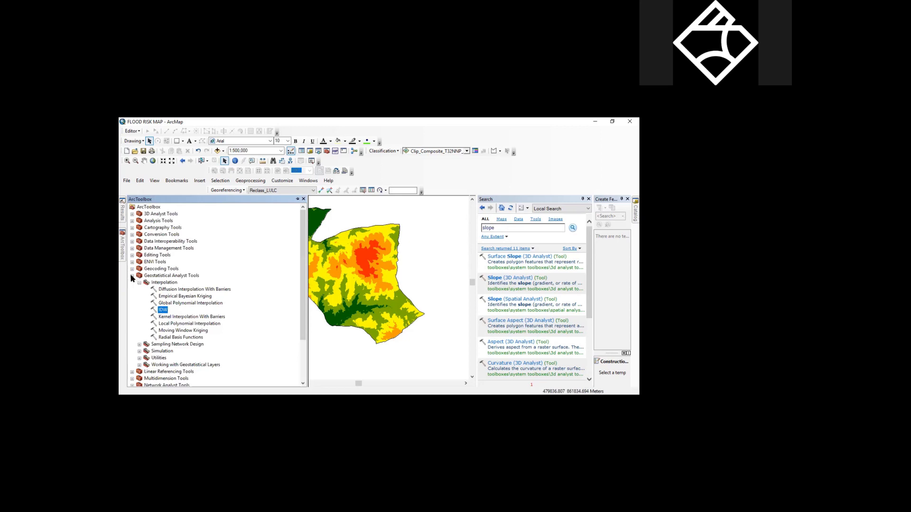
left_click(132, 275)
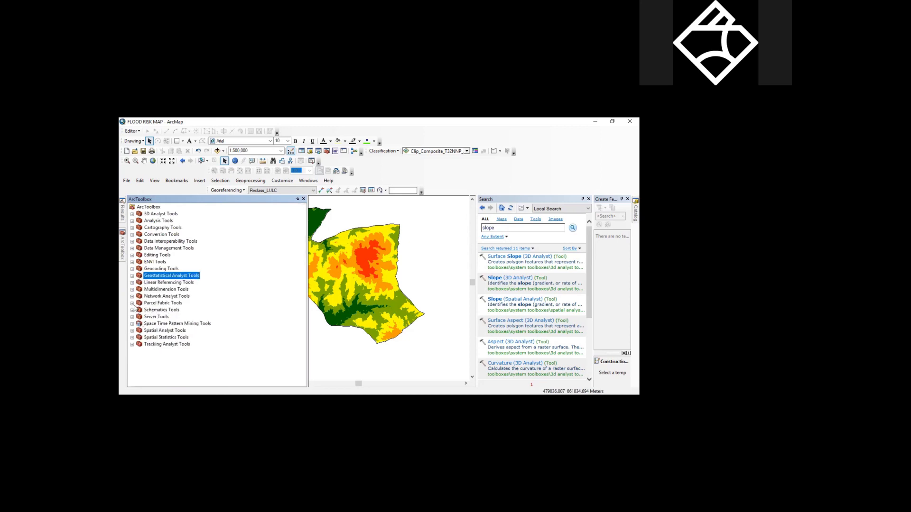
left_click(132, 331)
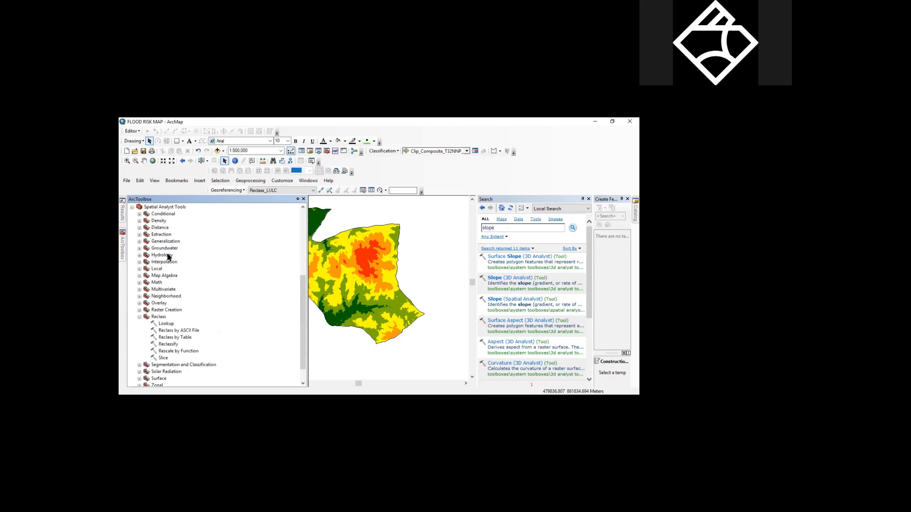
left_click(140, 255)
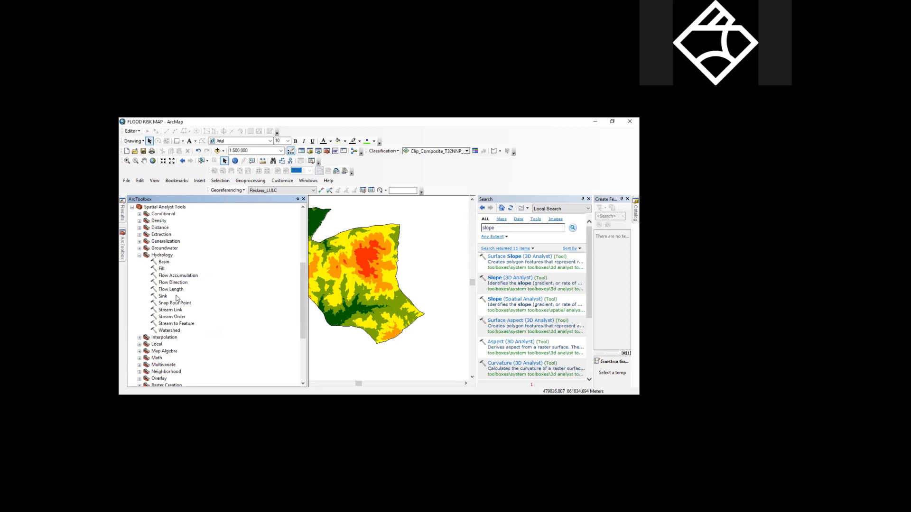
left_click(161, 269)
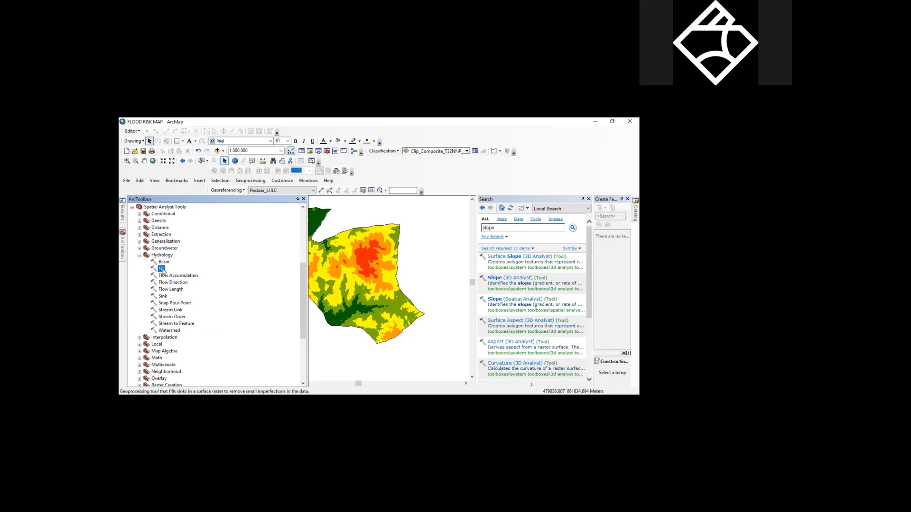
double_click(162, 269)
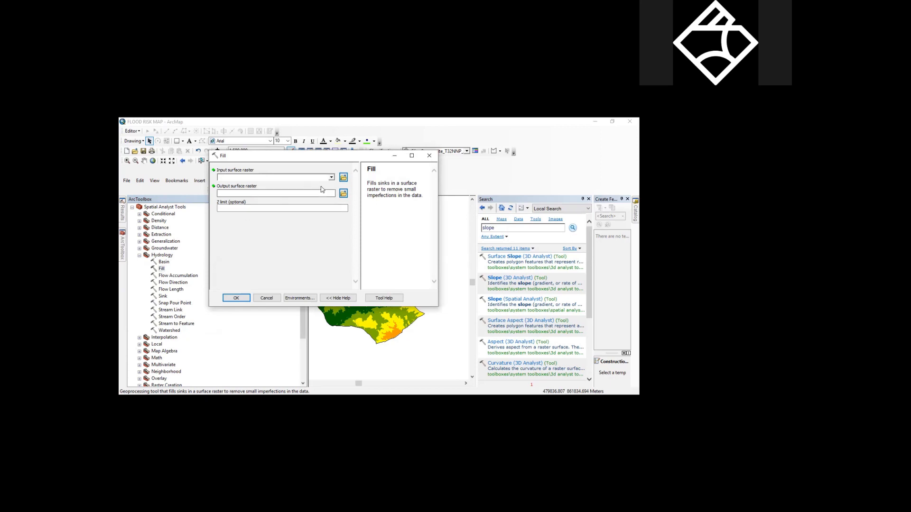
left_click(331, 178)
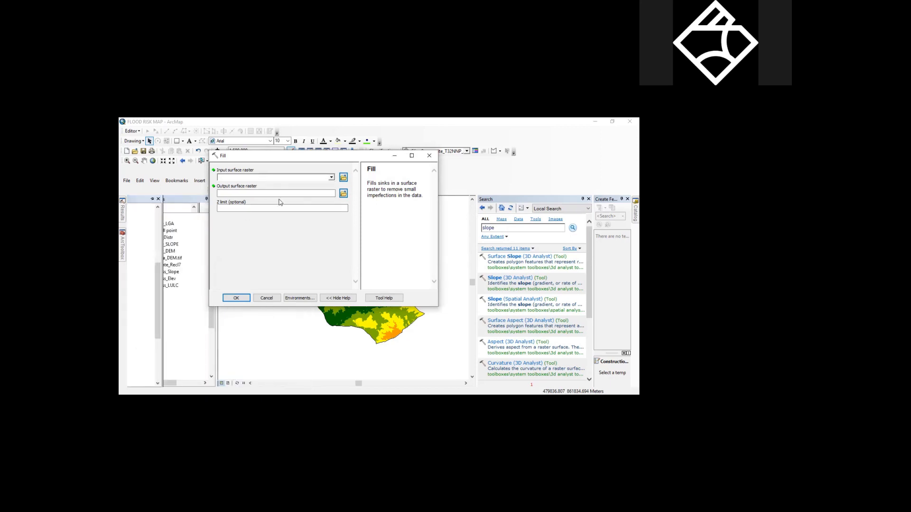
left_click(254, 199)
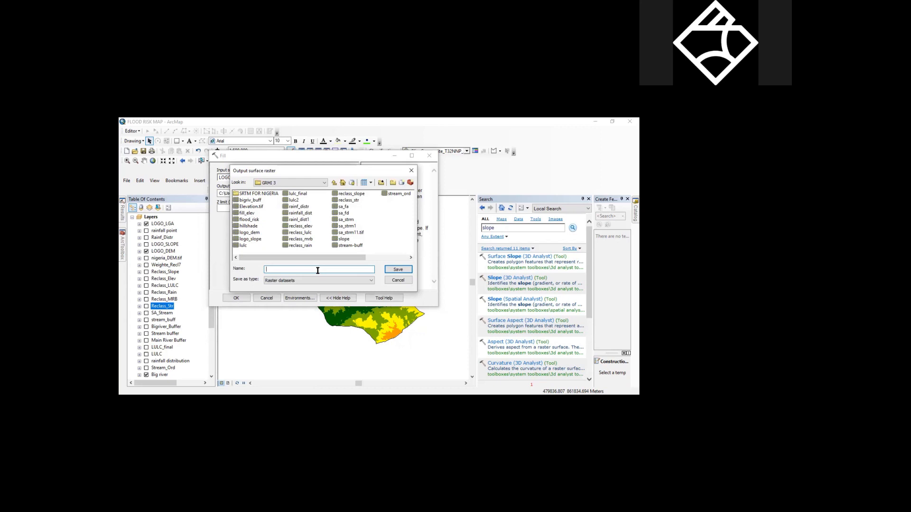
- Save the Fill output surface raster as logo_fill in the GRMI 3 folder and run the tool
type("logo_fill")
left_click(398, 270)
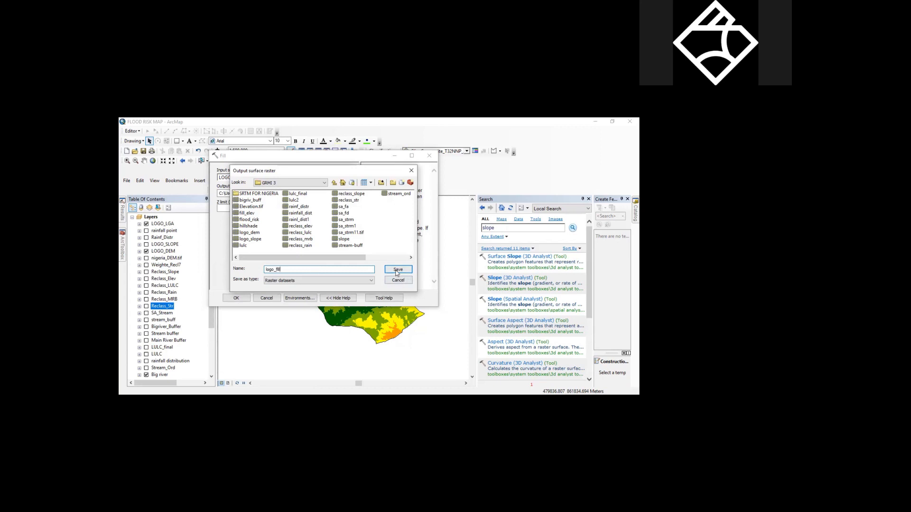
left_click(236, 298)
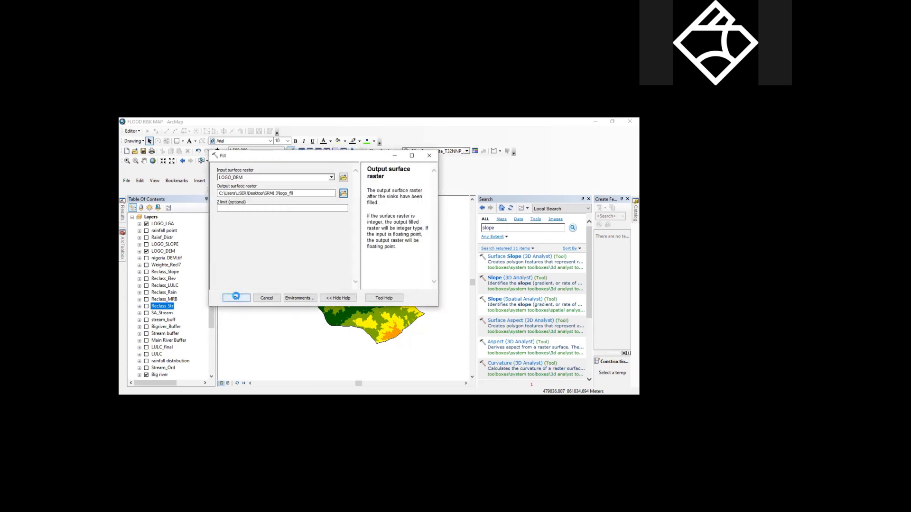